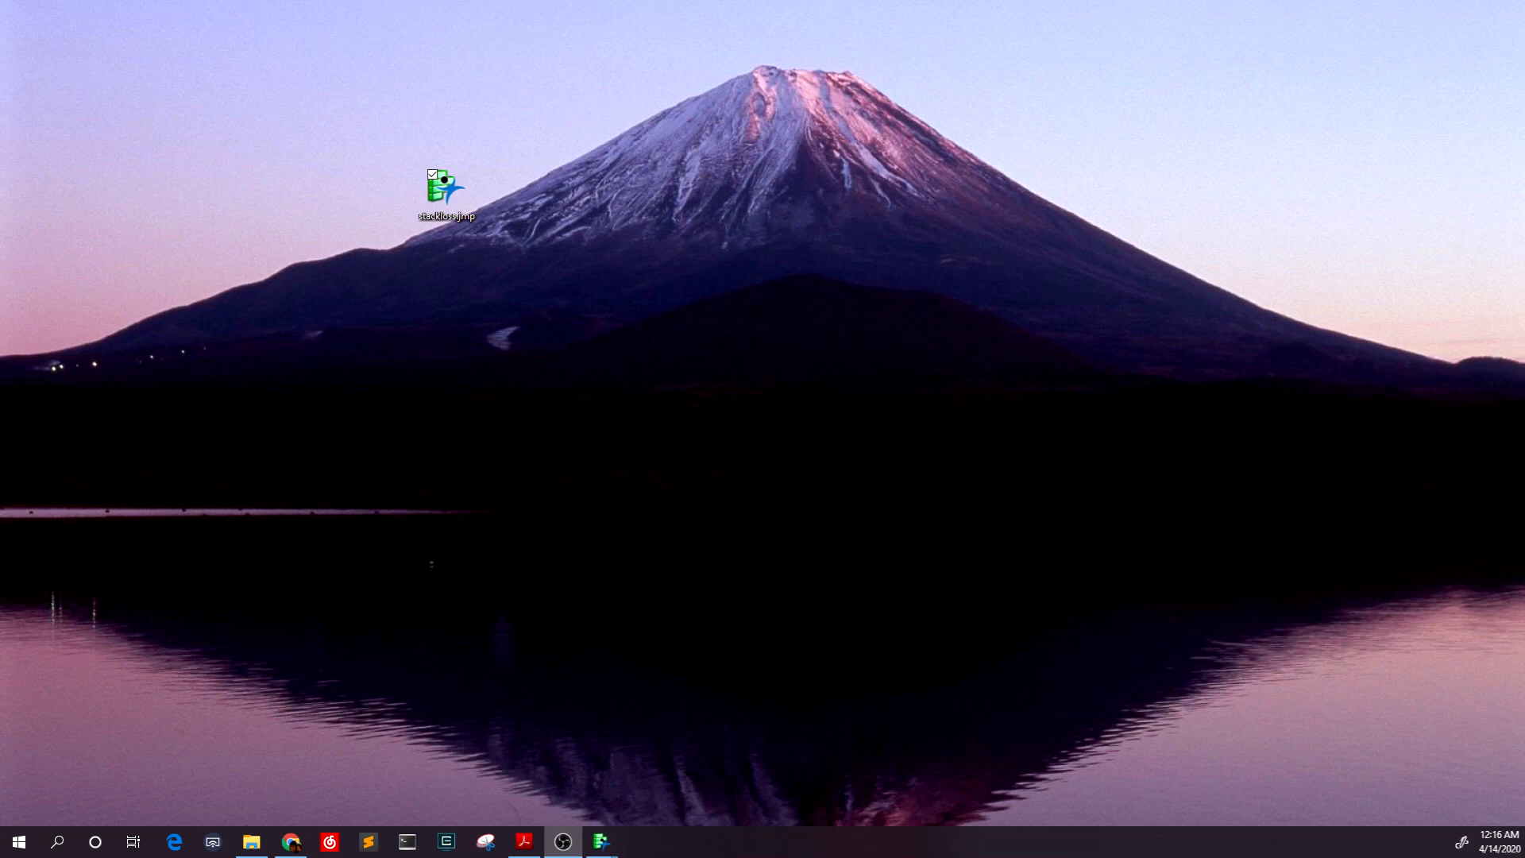
# Step: Open the stackloss.jmp data file from the desktop and maximize its window
pyautogui.click(467, 210)
pyautogui.doubleClick(462, 193)
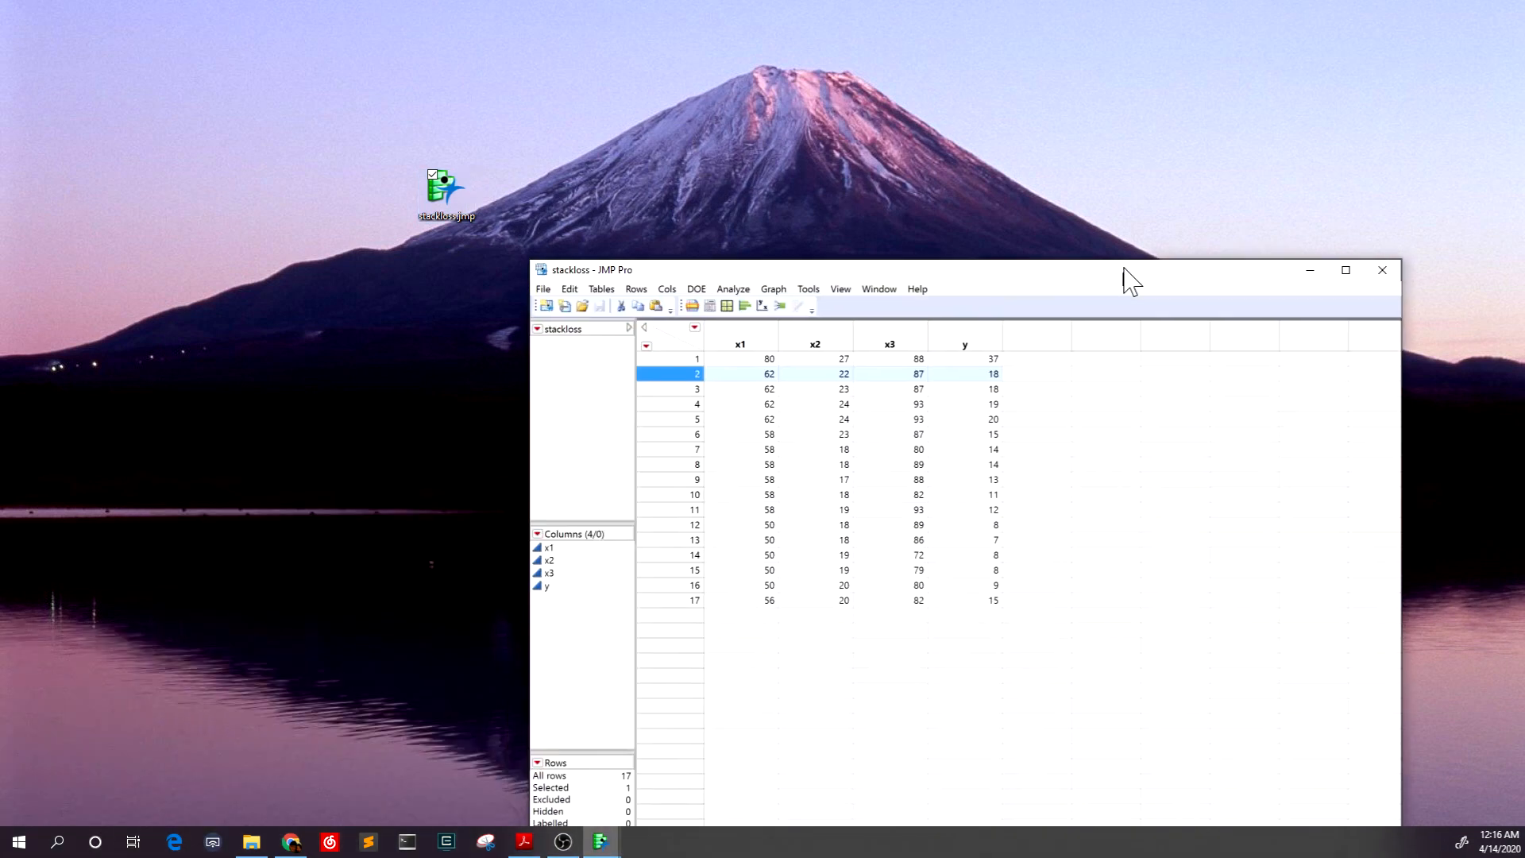
pyautogui.moveTo(1123, 279); pyautogui.dragTo(1054, 104)
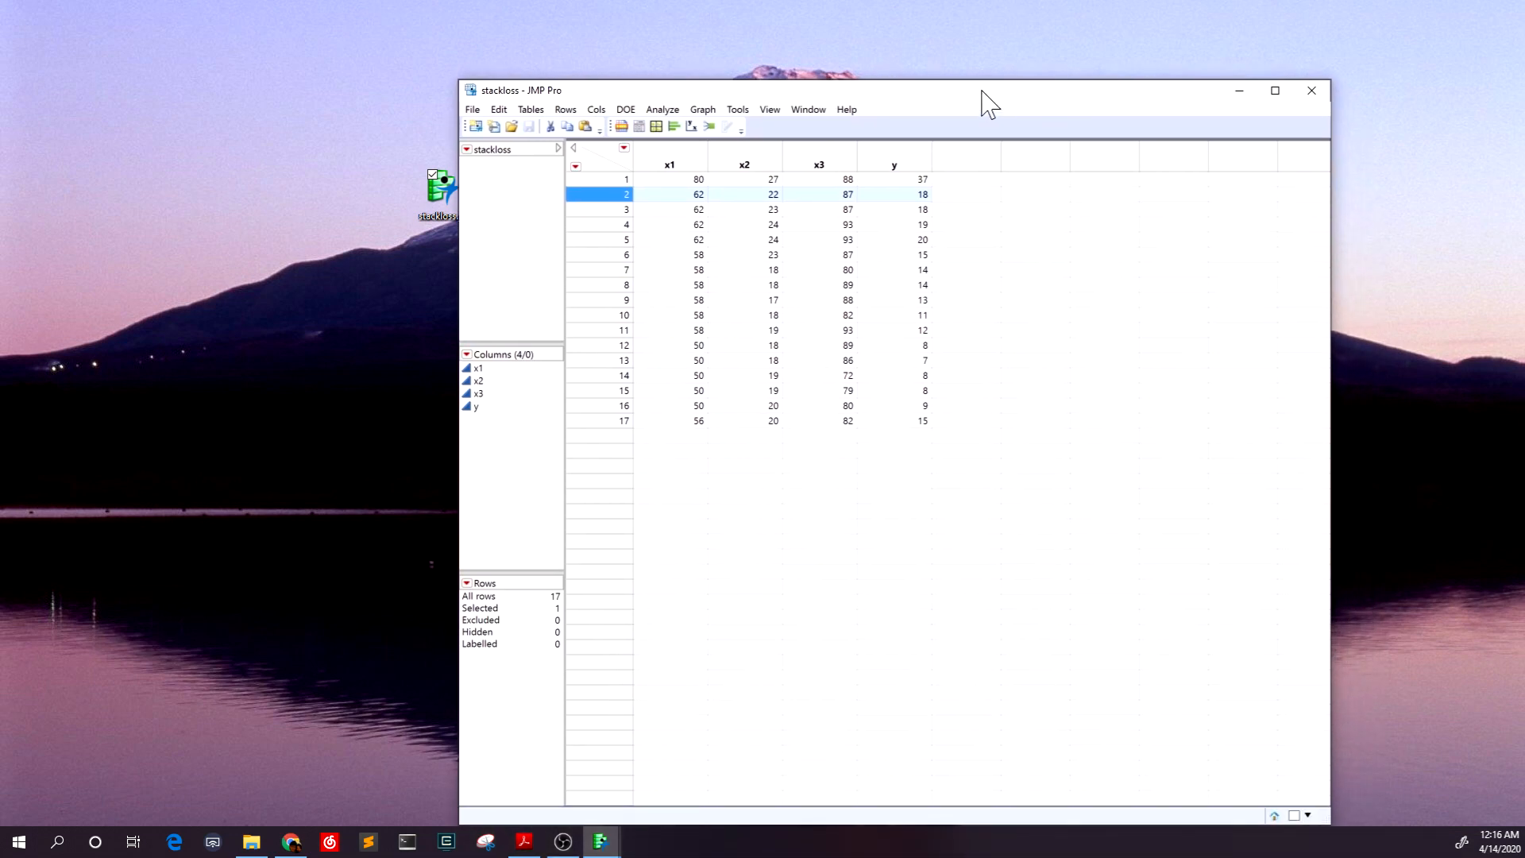
pyautogui.doubleClick(985, 103)
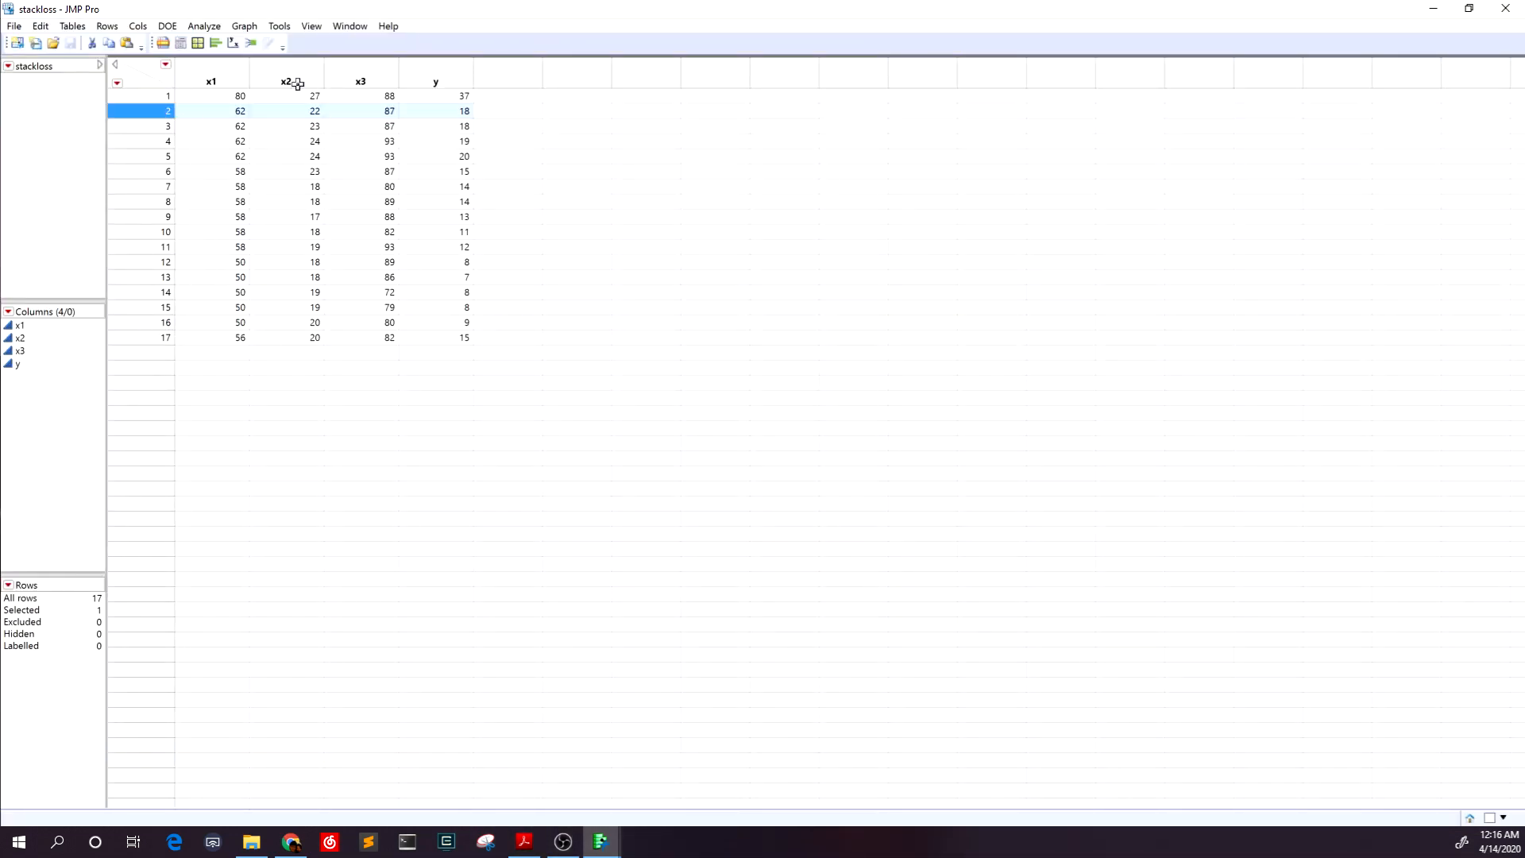
# Step: Review the x1, x2, x3 and y columns of the stackloss data table
pyautogui.click(230, 76)
pyautogui.click(283, 71)
pyautogui.click(368, 76)
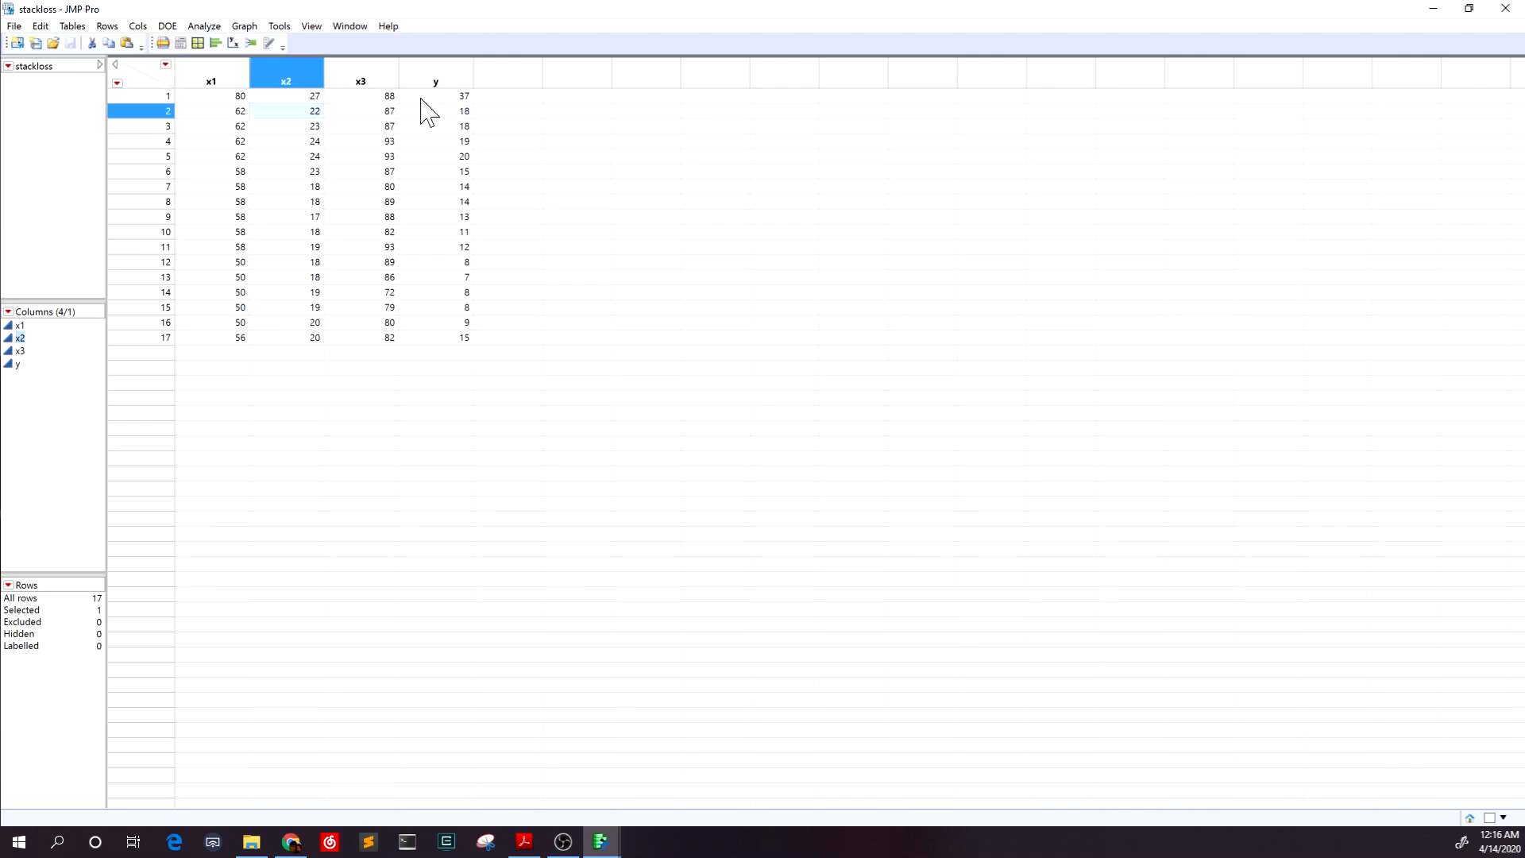
pyautogui.click(459, 72)
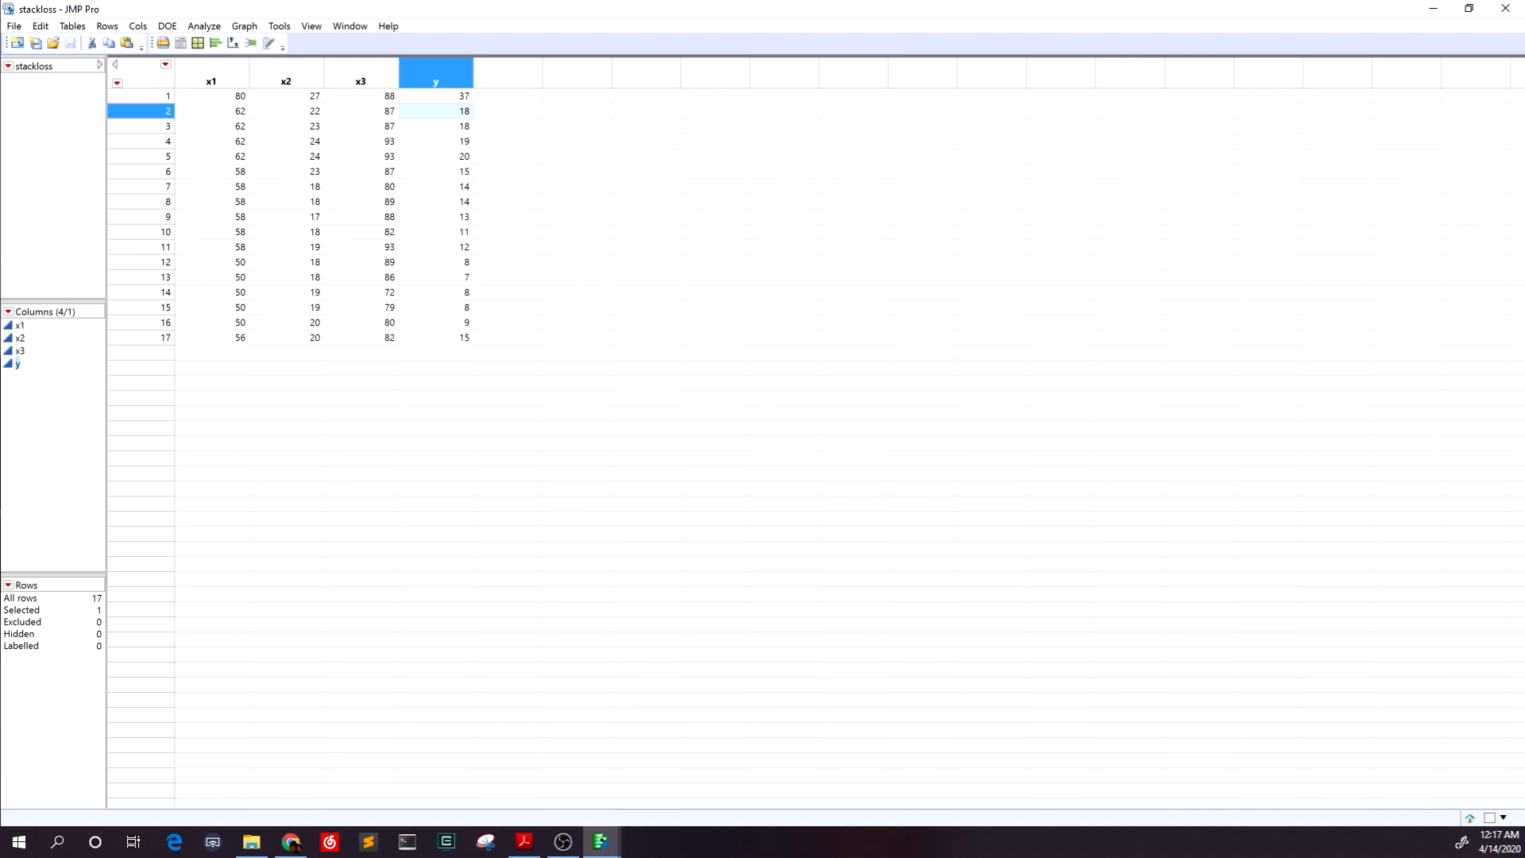
# Step: Start a Fit Model analysis with y assigned as the response variable
pyautogui.click(213, 28)
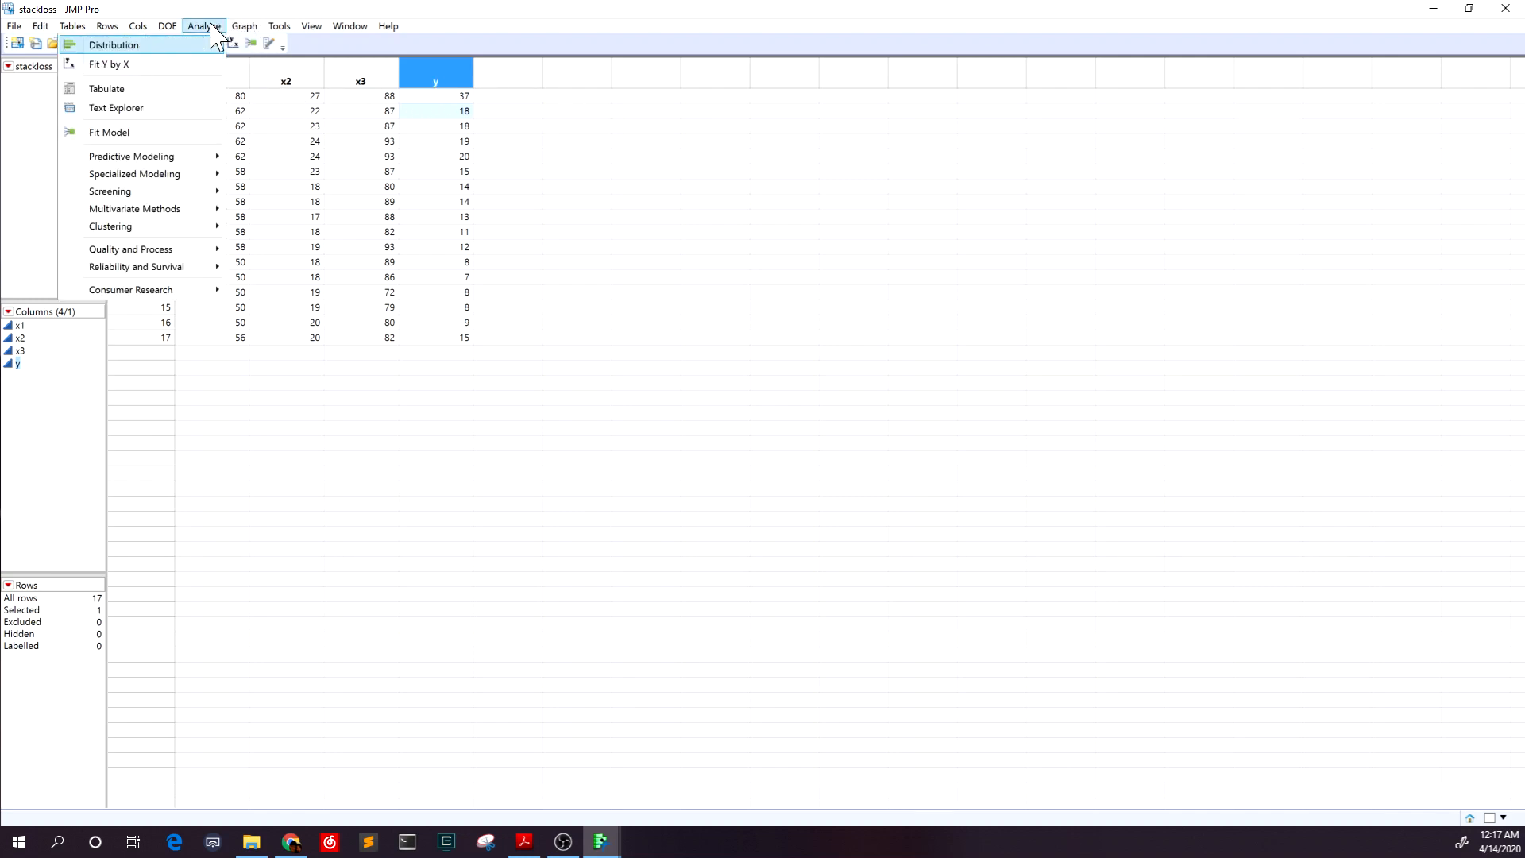
pyautogui.click(174, 135)
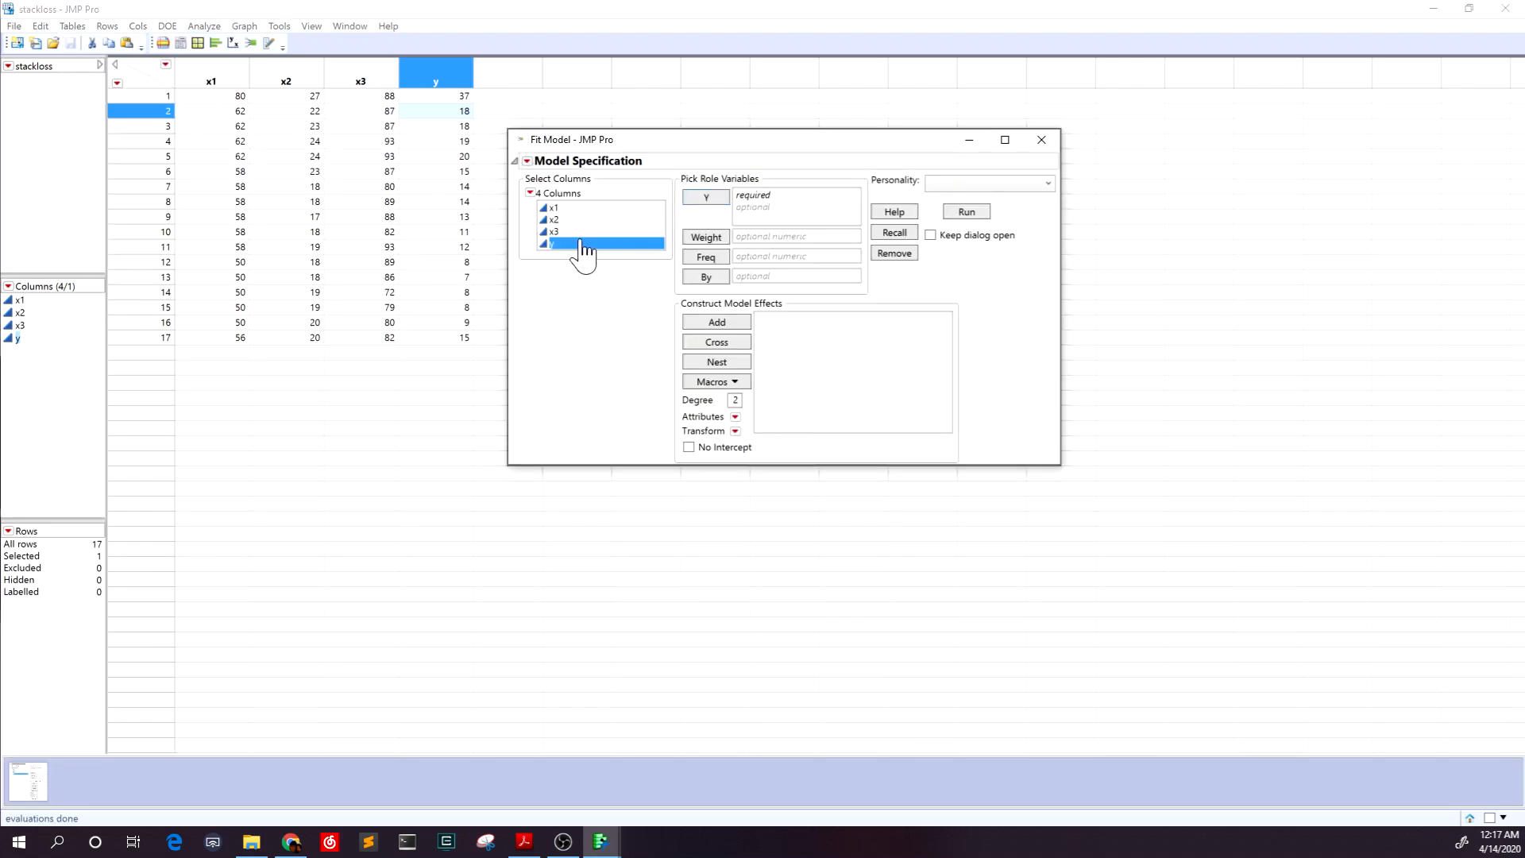
pyautogui.click(703, 198)
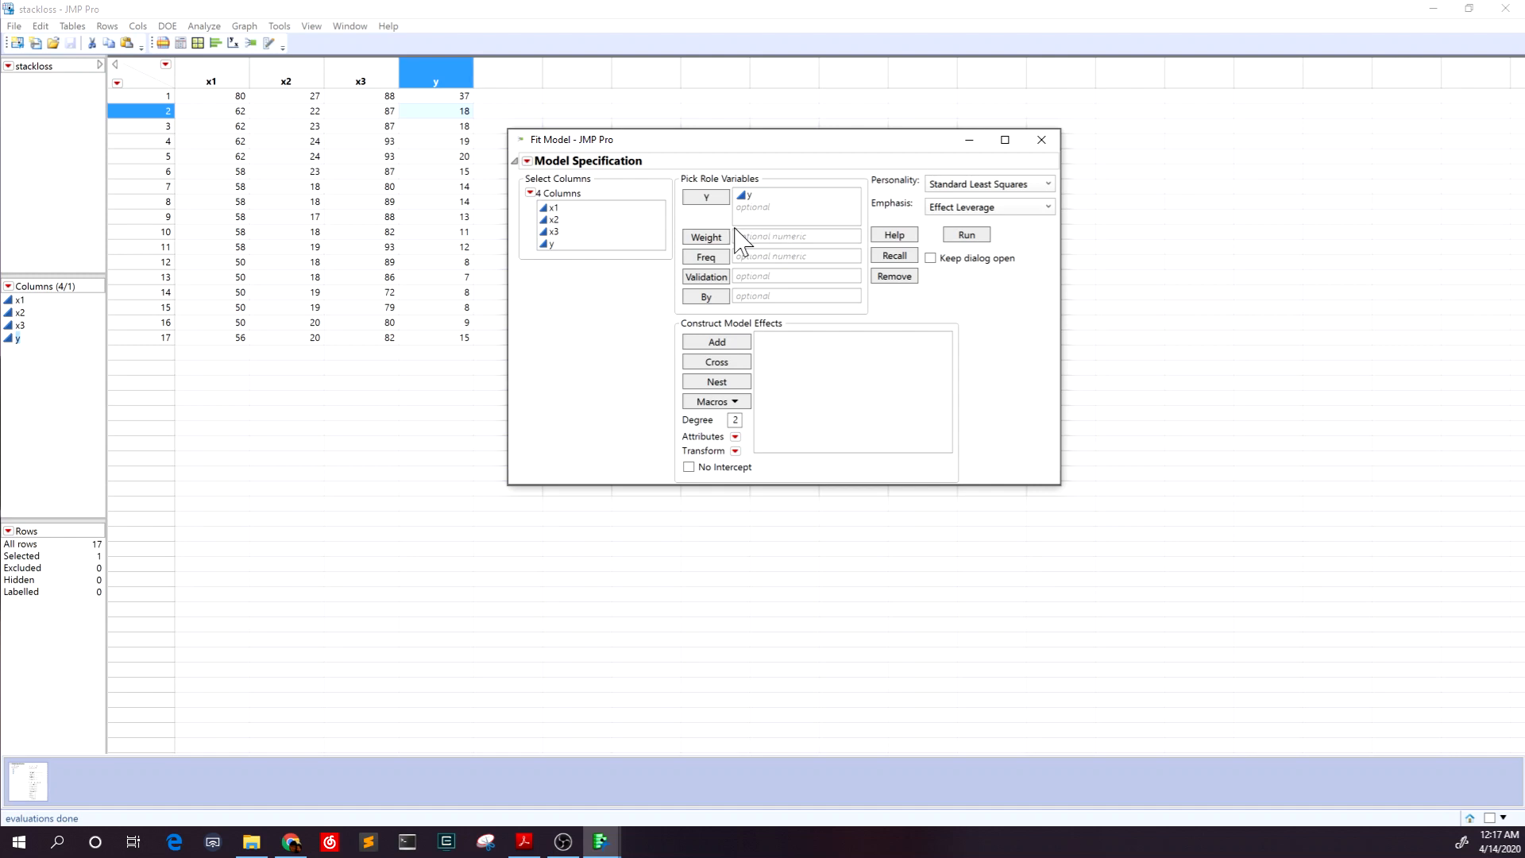
# Step: Add x1, x2 and x3 as model effects and run the Standard Least Squares fit
pyautogui.click(576, 209)
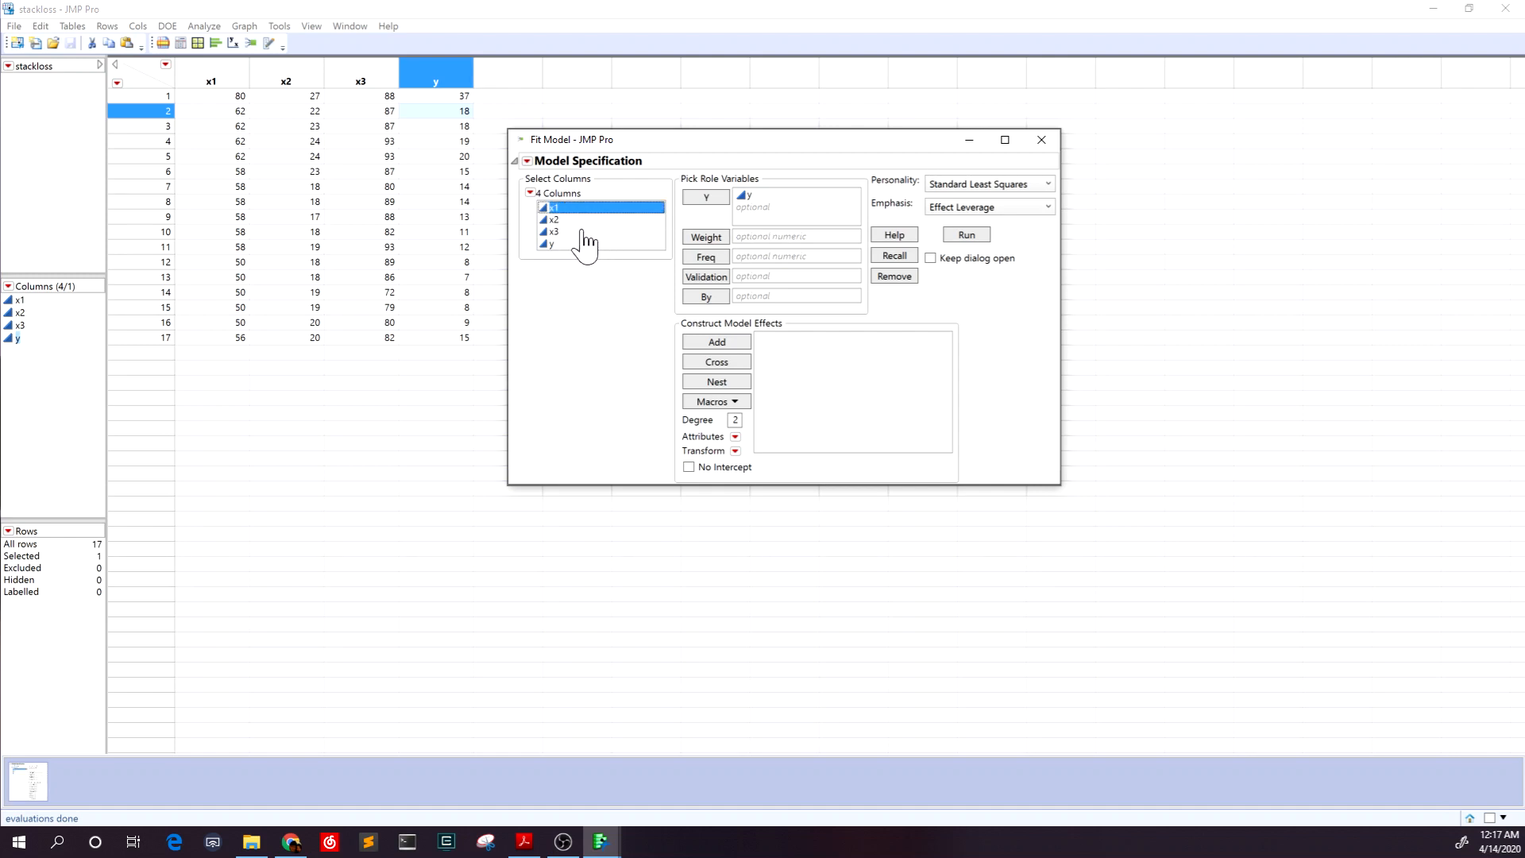
pyautogui.keyDown('shift'); pyautogui.click(578, 231); pyautogui.keyUp('shift')
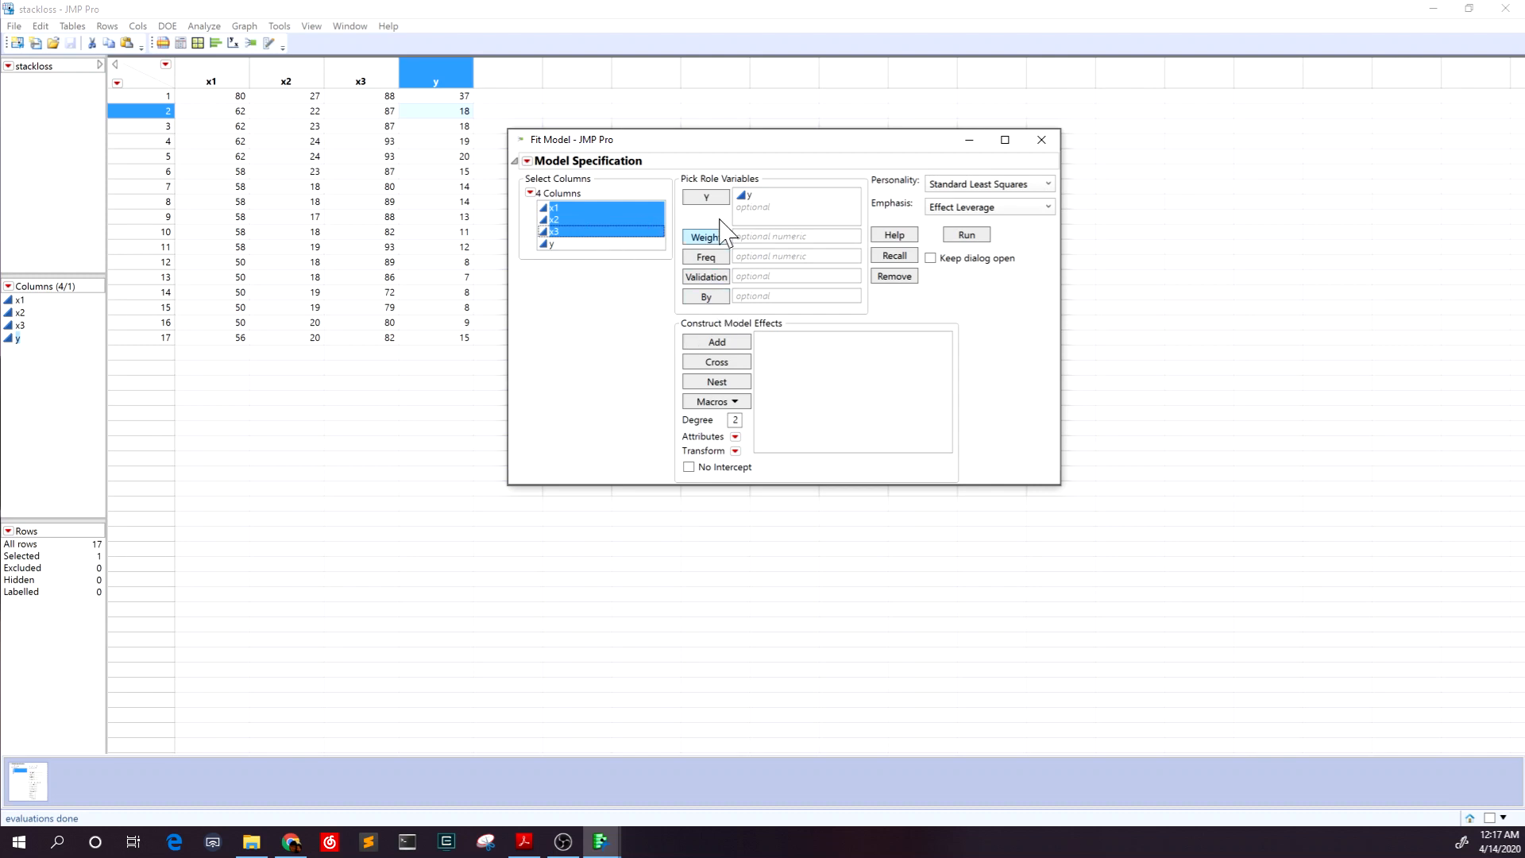
pyautogui.moveTo(604, 237); pyautogui.dragTo(803, 383)
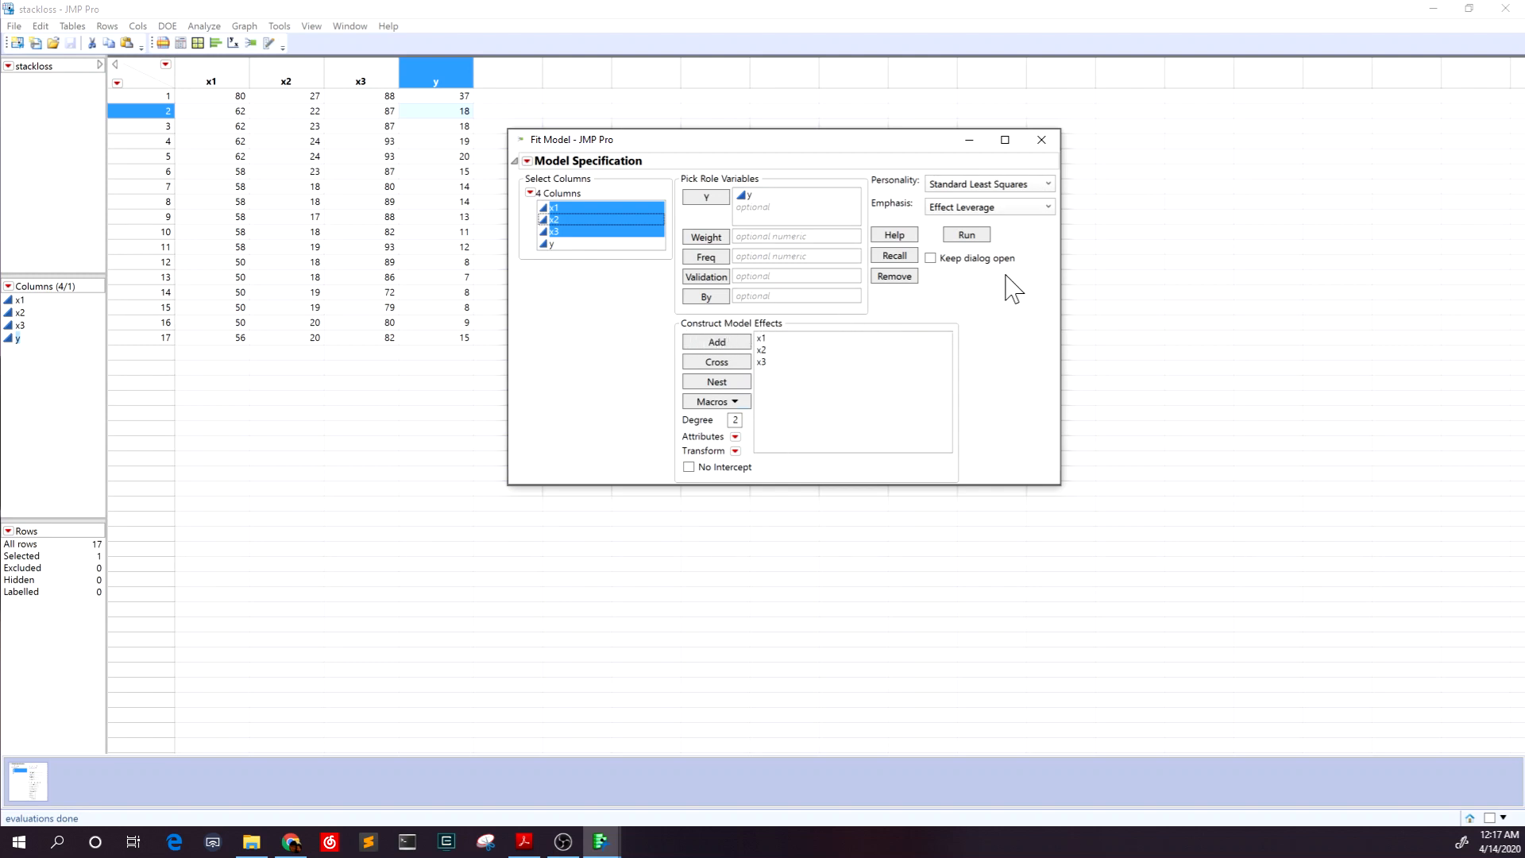
pyautogui.click(969, 237)
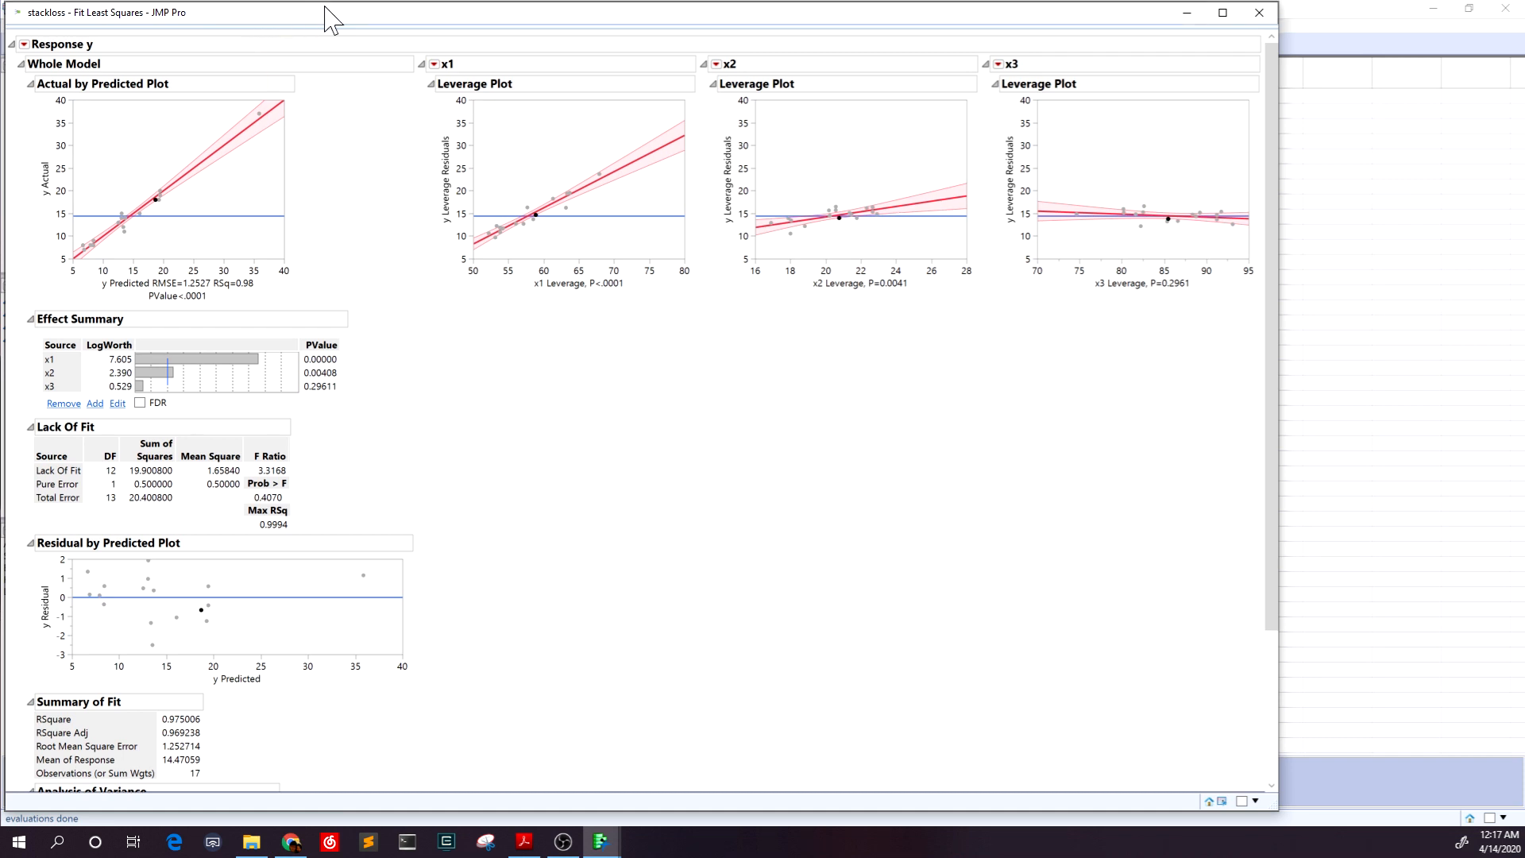
# Step: Collapse the x1, x2 and x3 leverage plots in the fit report and examine the Analysis of Variance and Parameter Estimates
pyautogui.moveTo(350, 31); pyautogui.dragTo(479, 43)
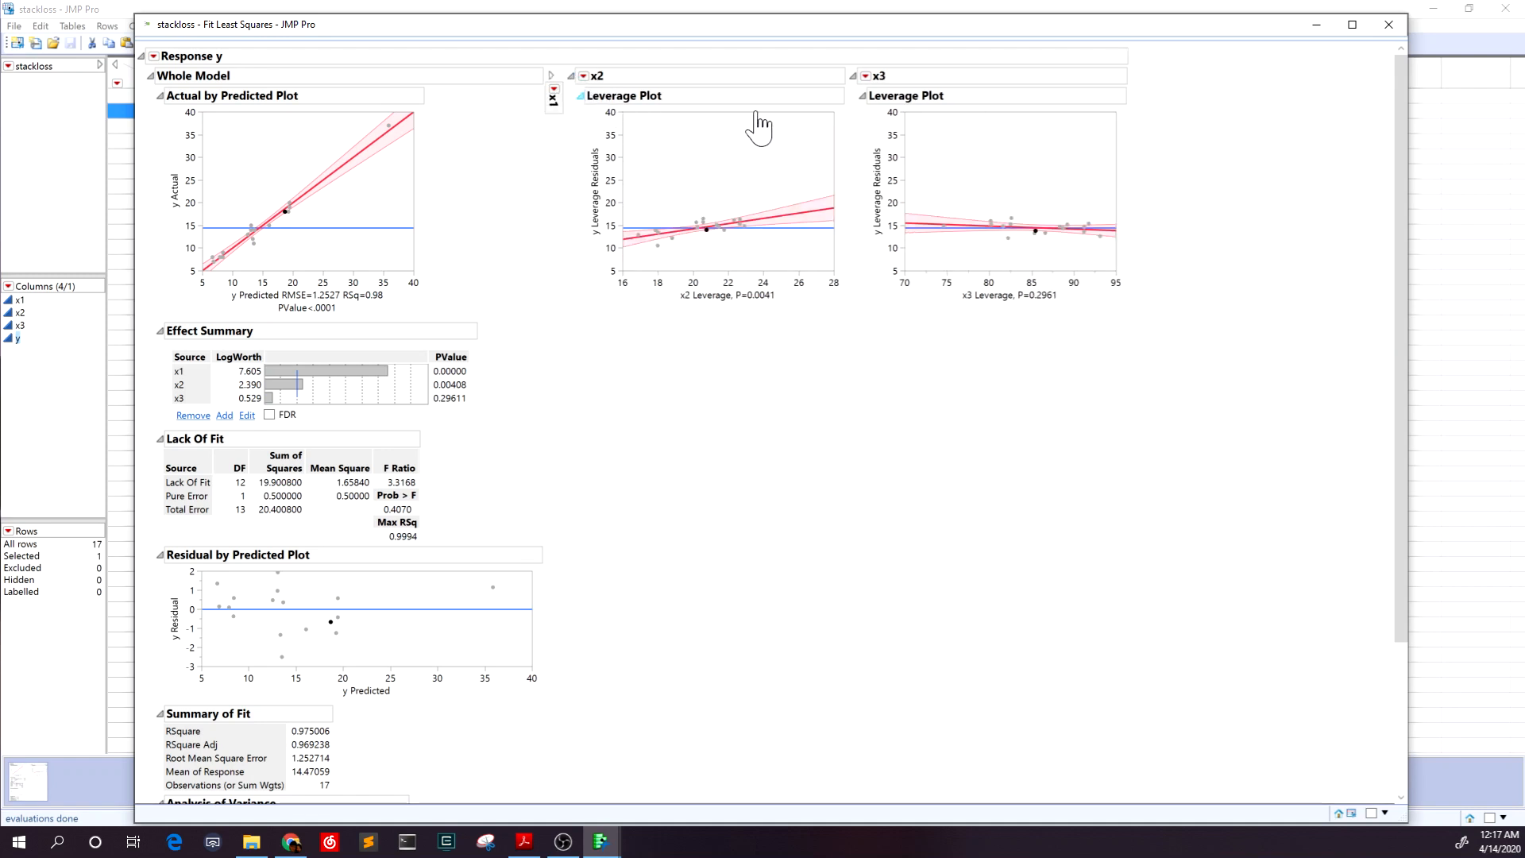
pyautogui.click(571, 75)
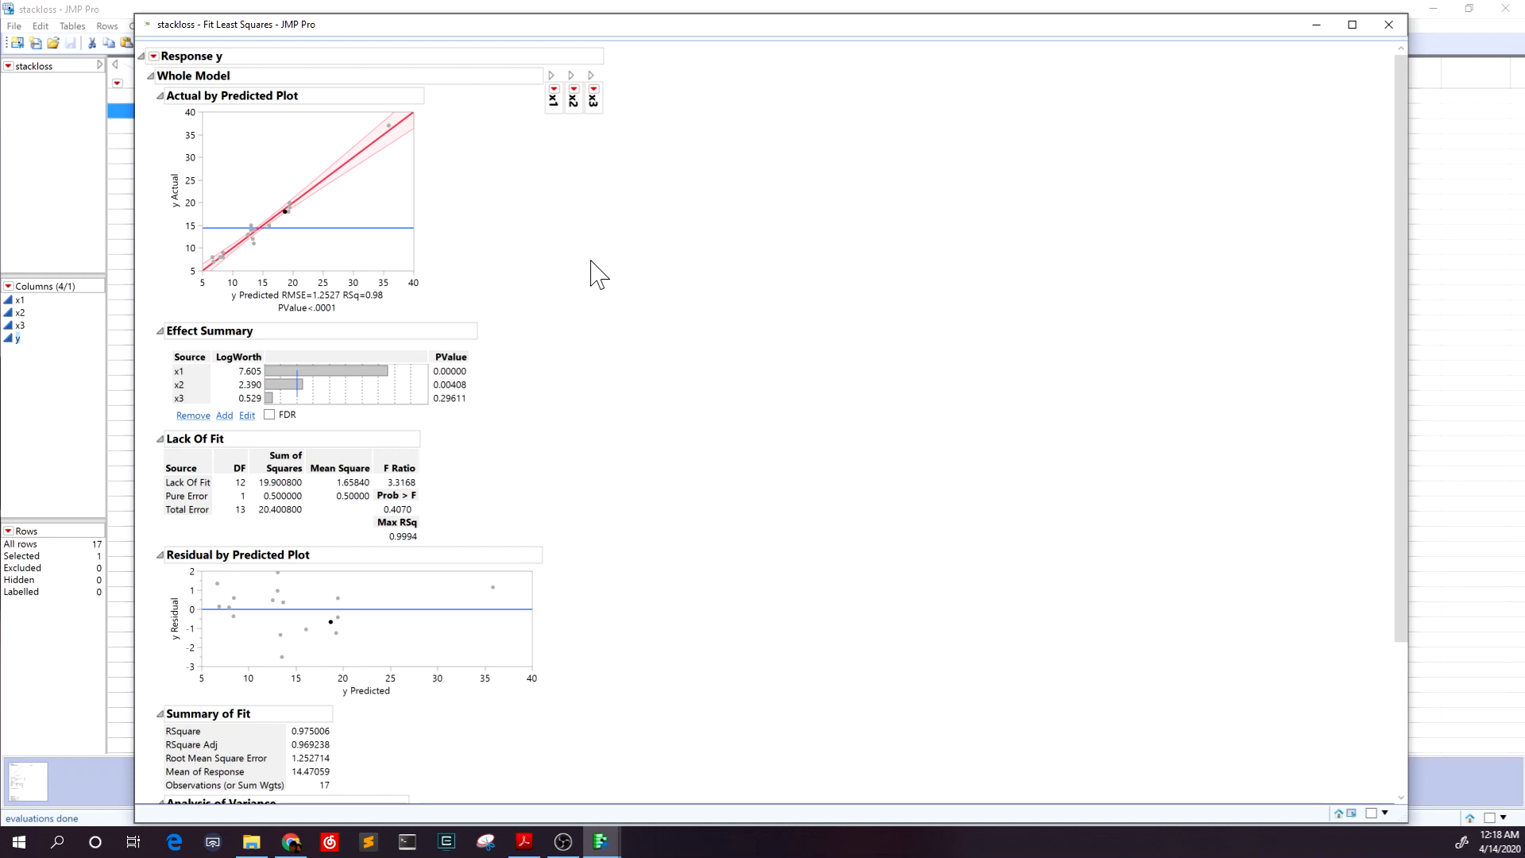
pyautogui.scroll(-1, 598, 274)
pyautogui.scroll(-1, 599, 274)
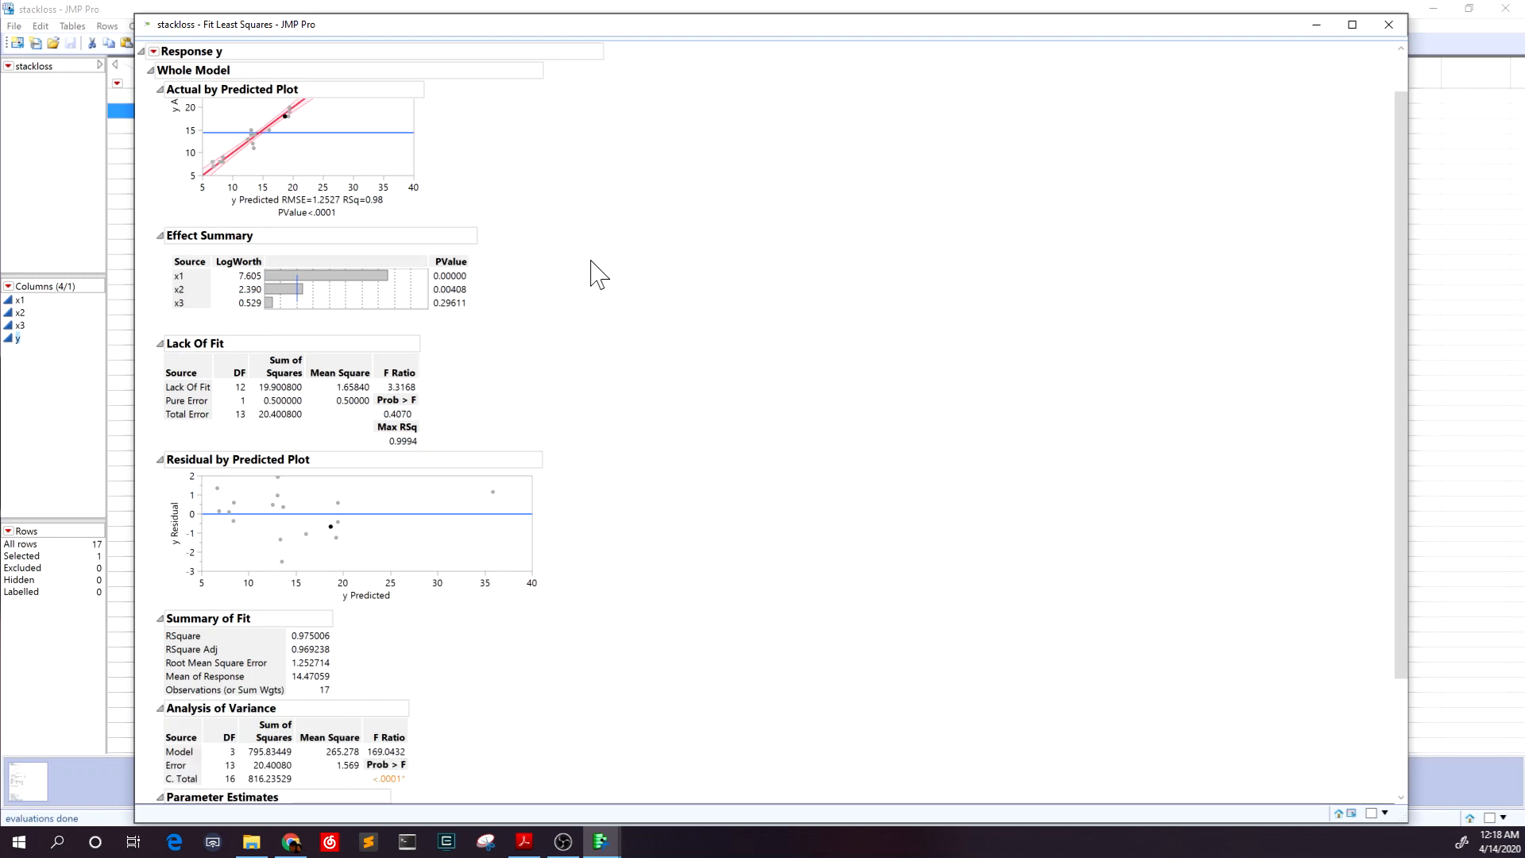
pyautogui.scroll(-2, 270, 524)
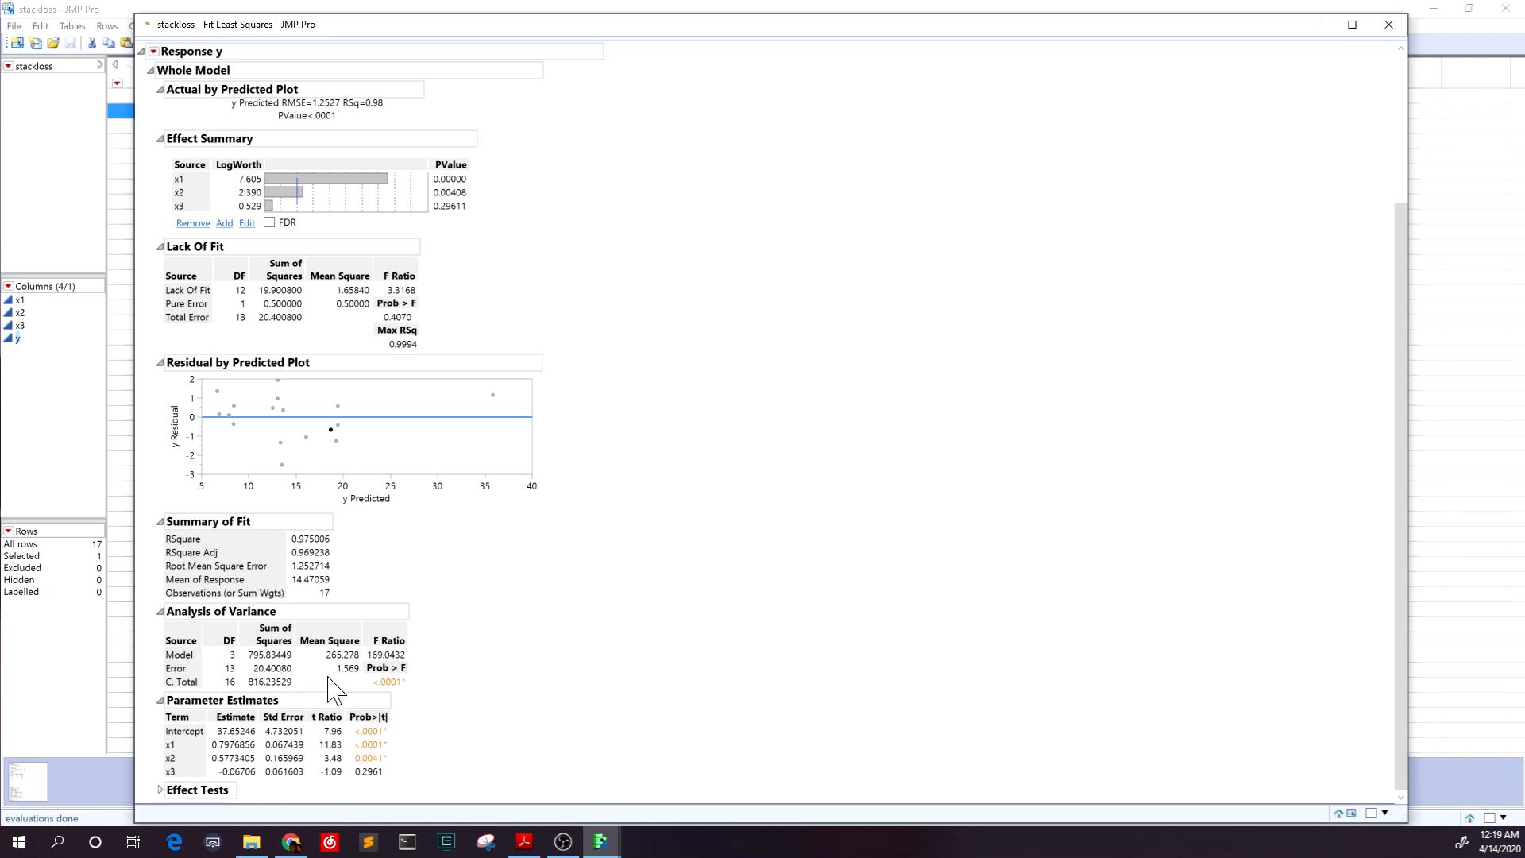
pyautogui.moveTo(356, 666)
# Step: Switch to ch9part3.pdf in Acrobat Reader and review the stack loss example slides in the Standardized Residuals section
pyautogui.click(542, 843)
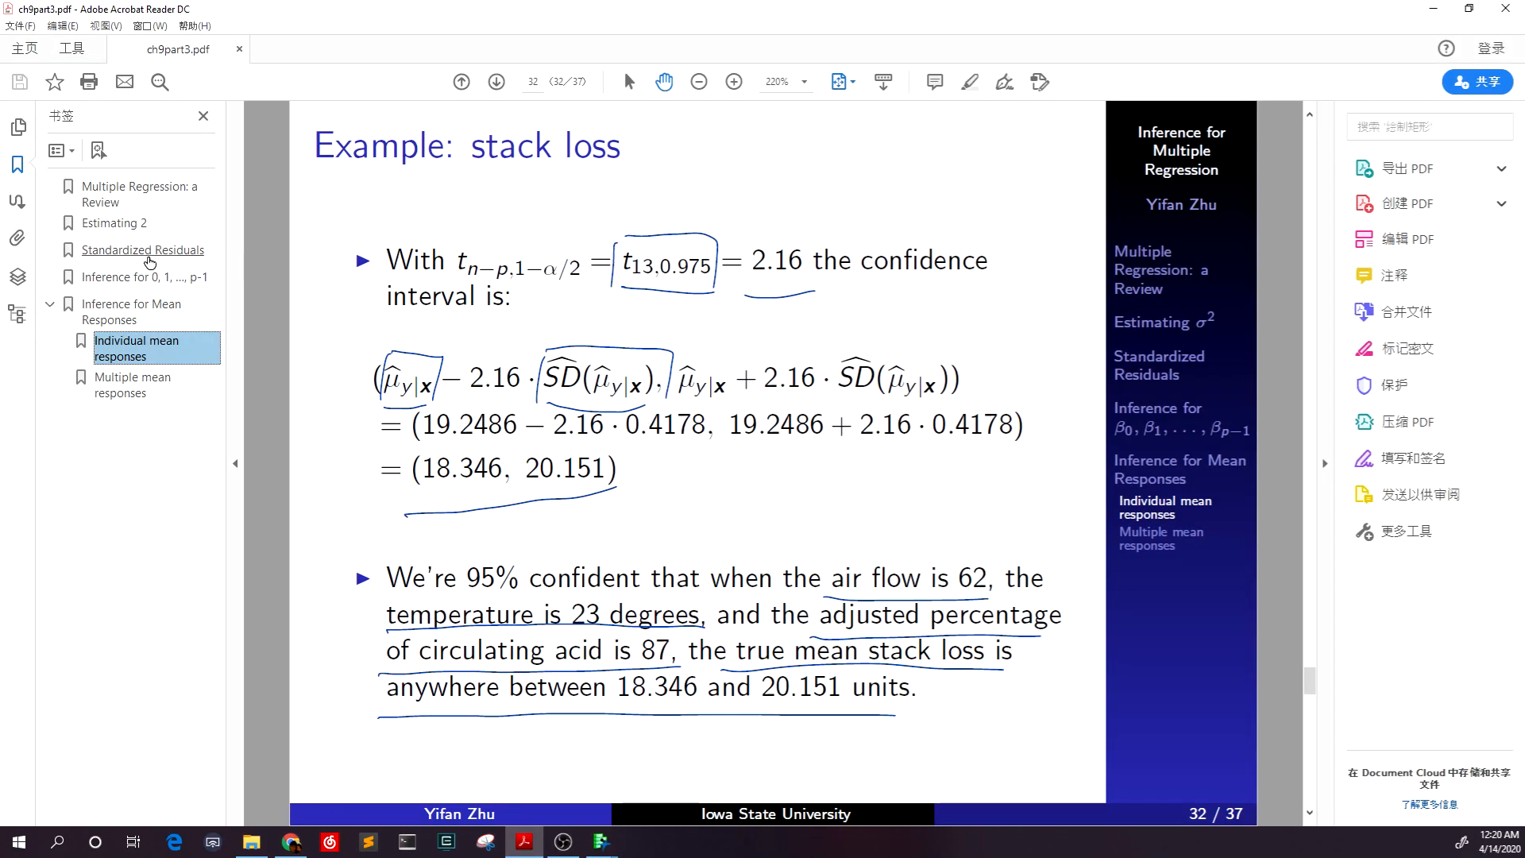
pyautogui.click(148, 257)
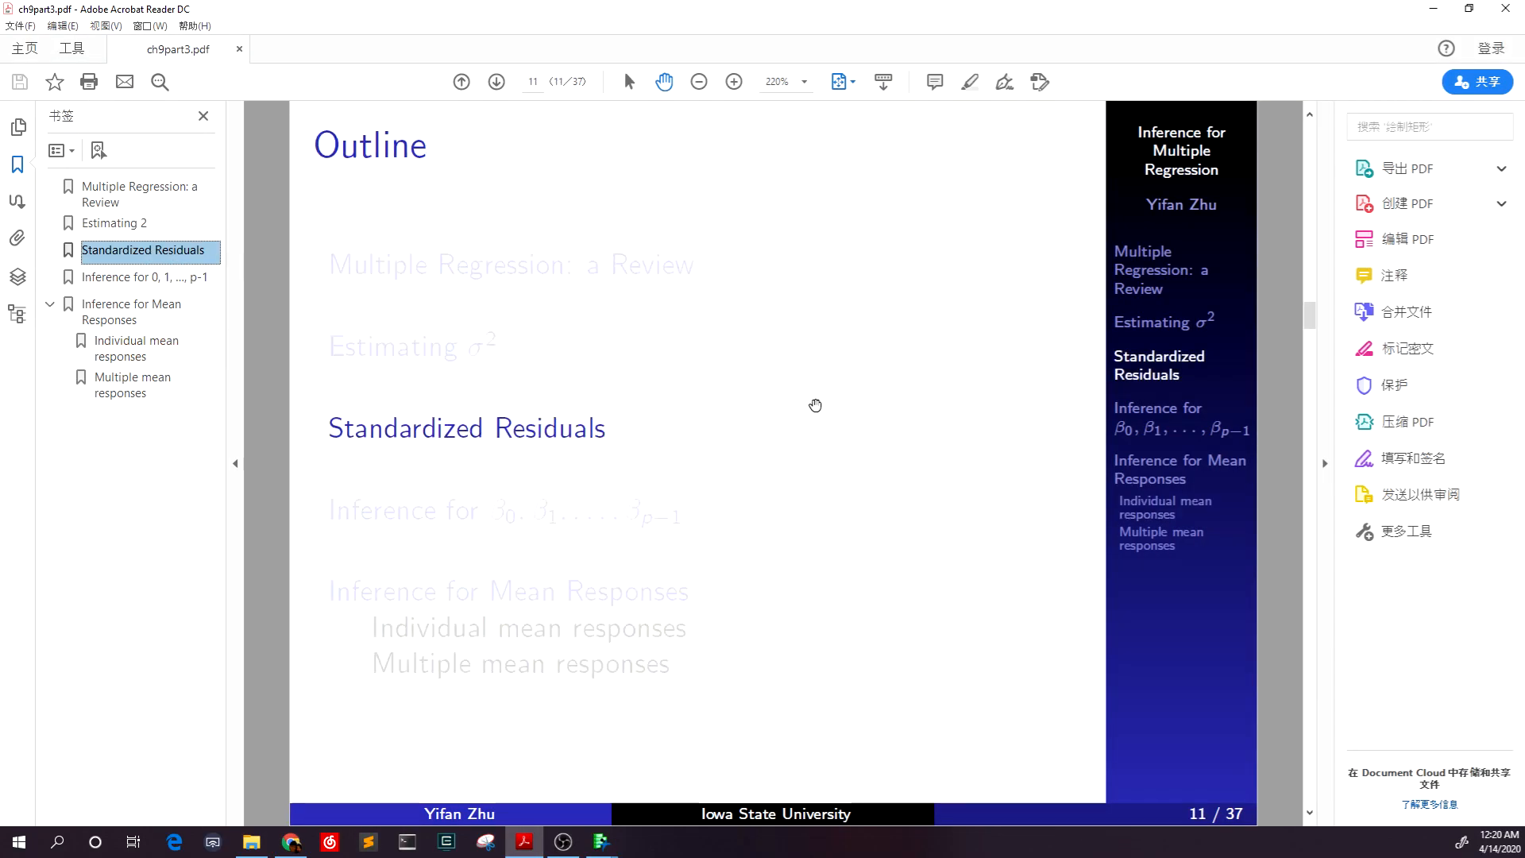
pyautogui.scroll(-1, 813, 408)
pyautogui.scroll(-1, 812, 407)
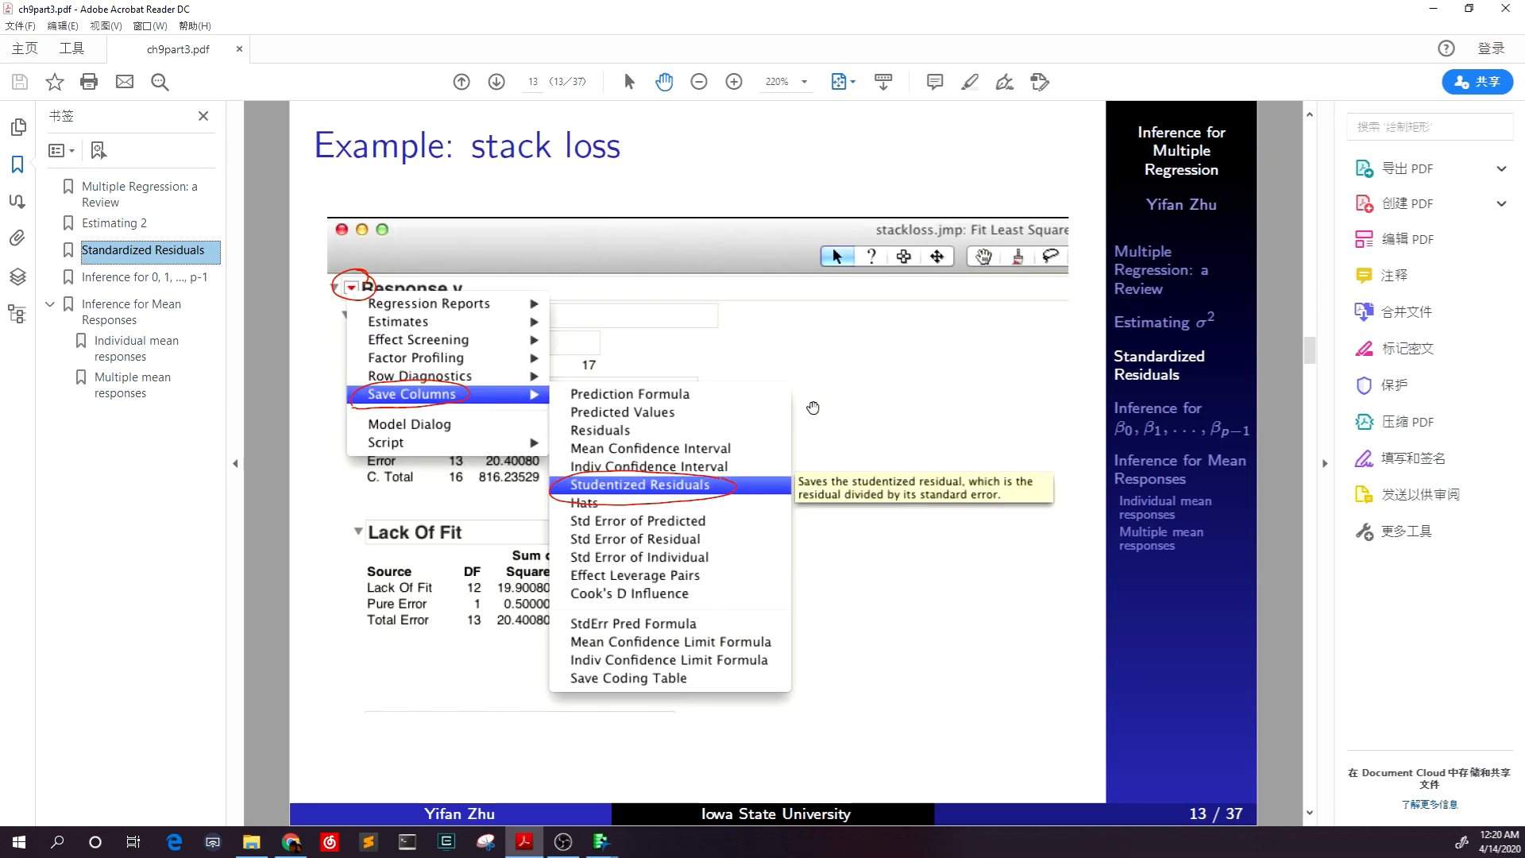
pyautogui.scroll(-2, 754, 418)
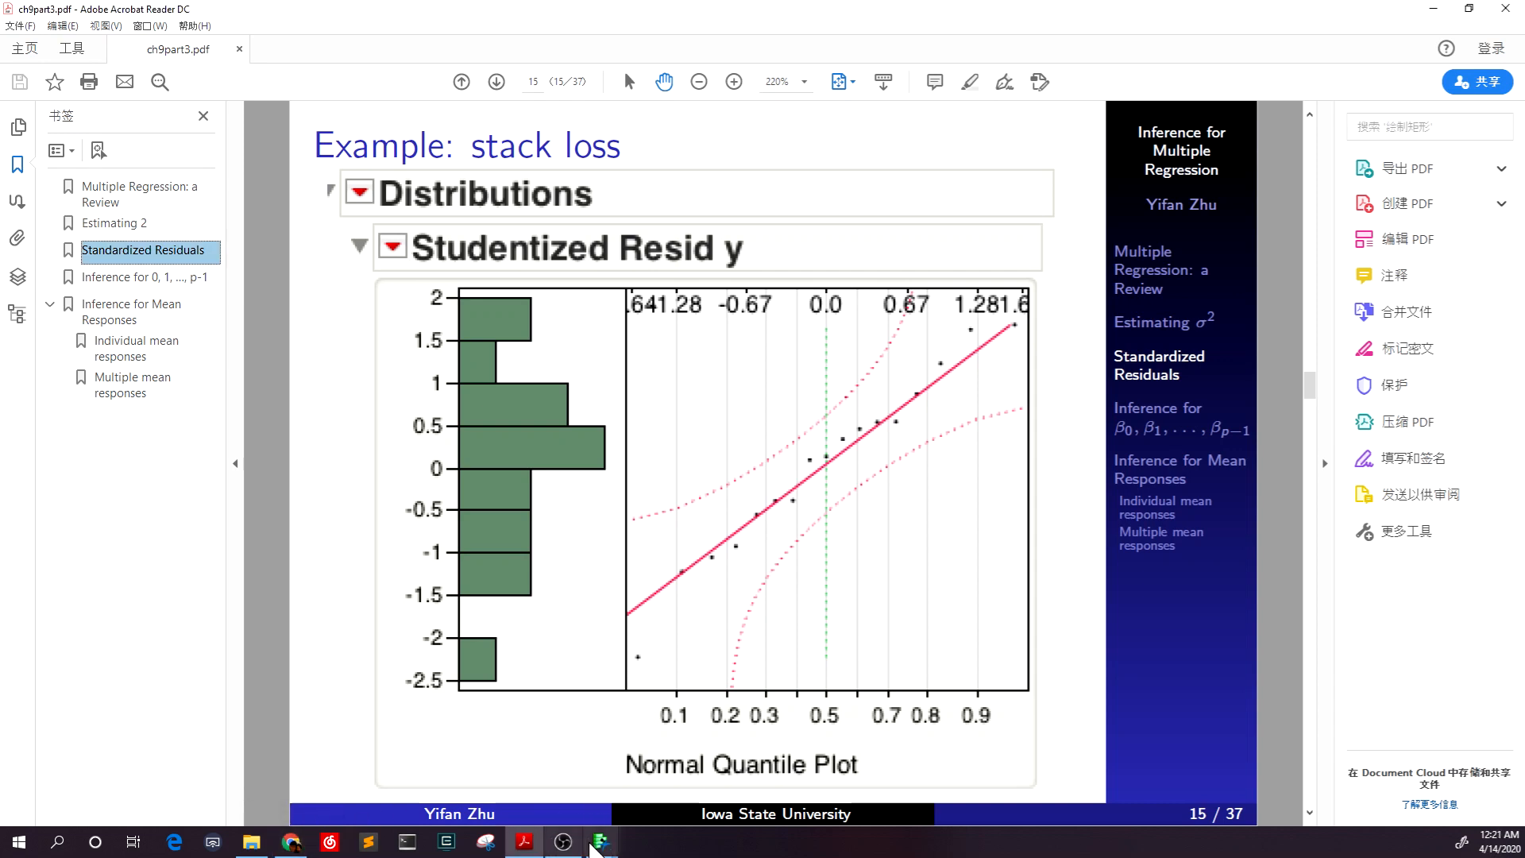
# Step: Return to the JMP Fit Least Squares report and save the model's Studentized Residuals as a data table column
pyautogui.moveTo(596, 843)
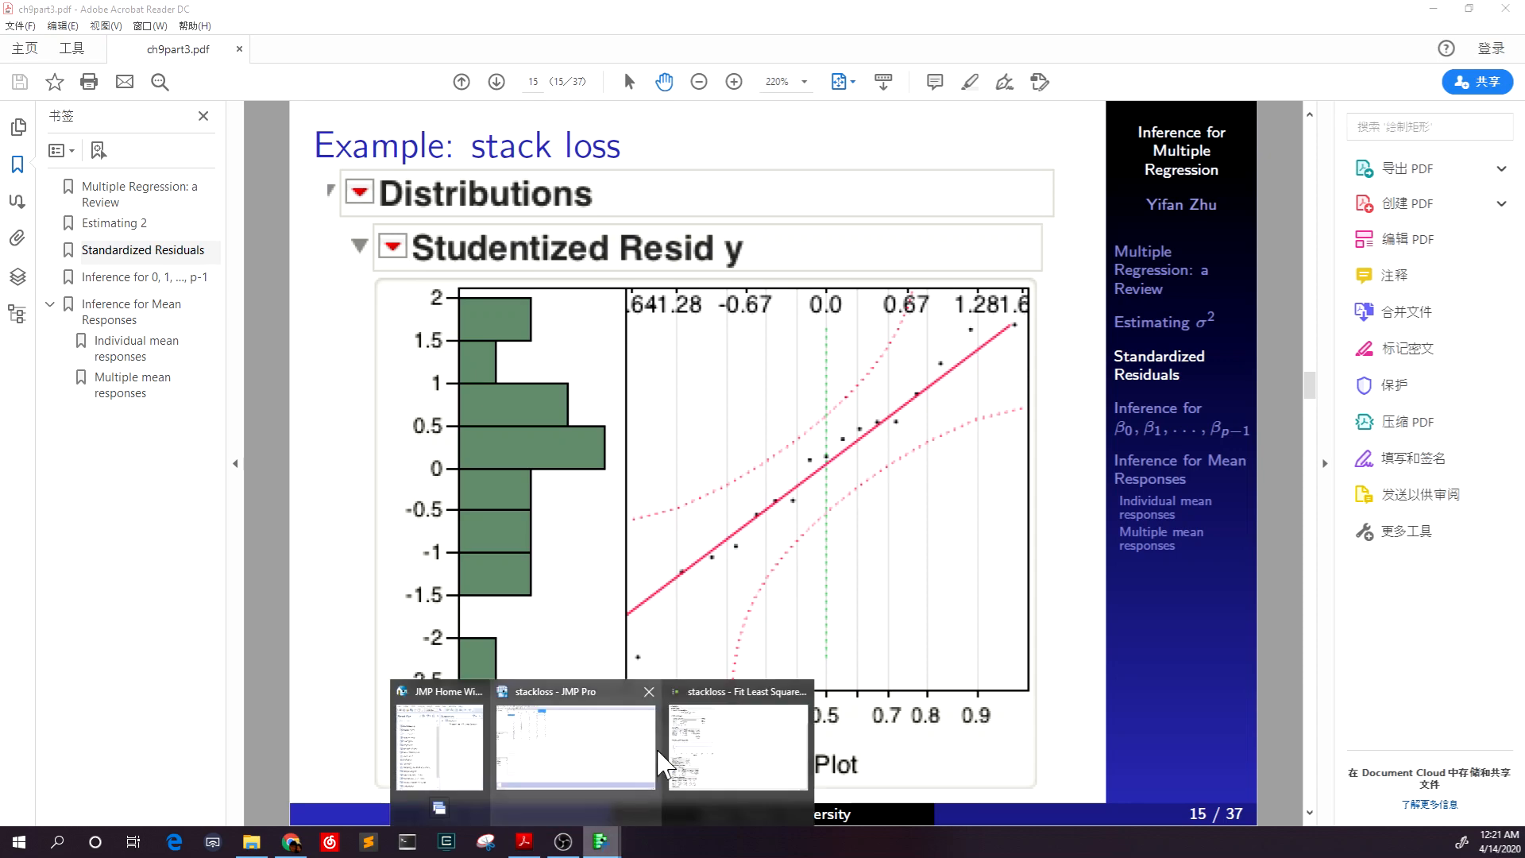
pyautogui.moveTo(738, 746)
pyautogui.click(685, 725)
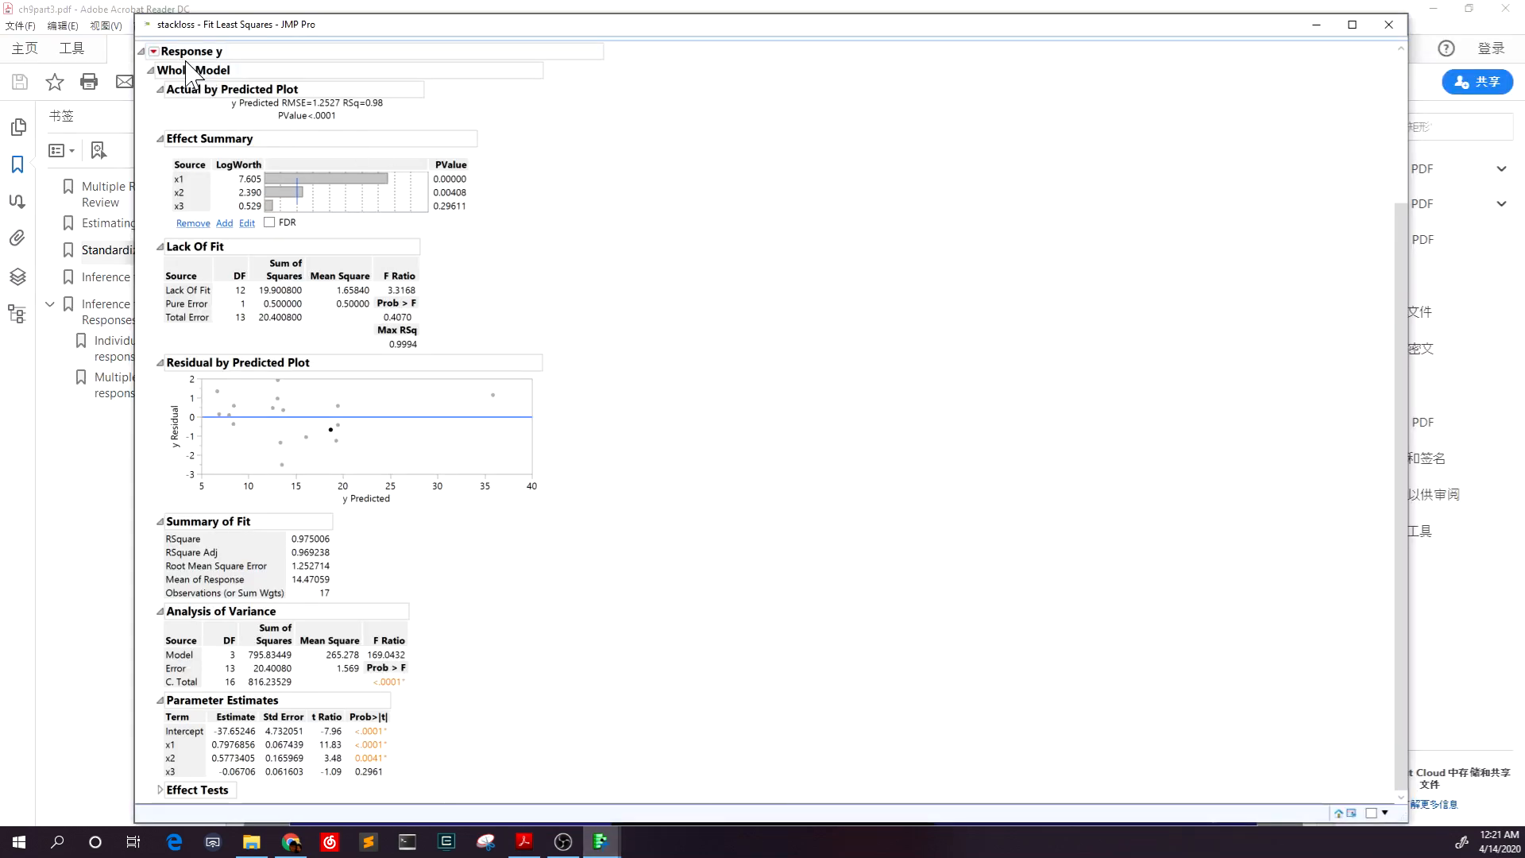
pyautogui.click(153, 52)
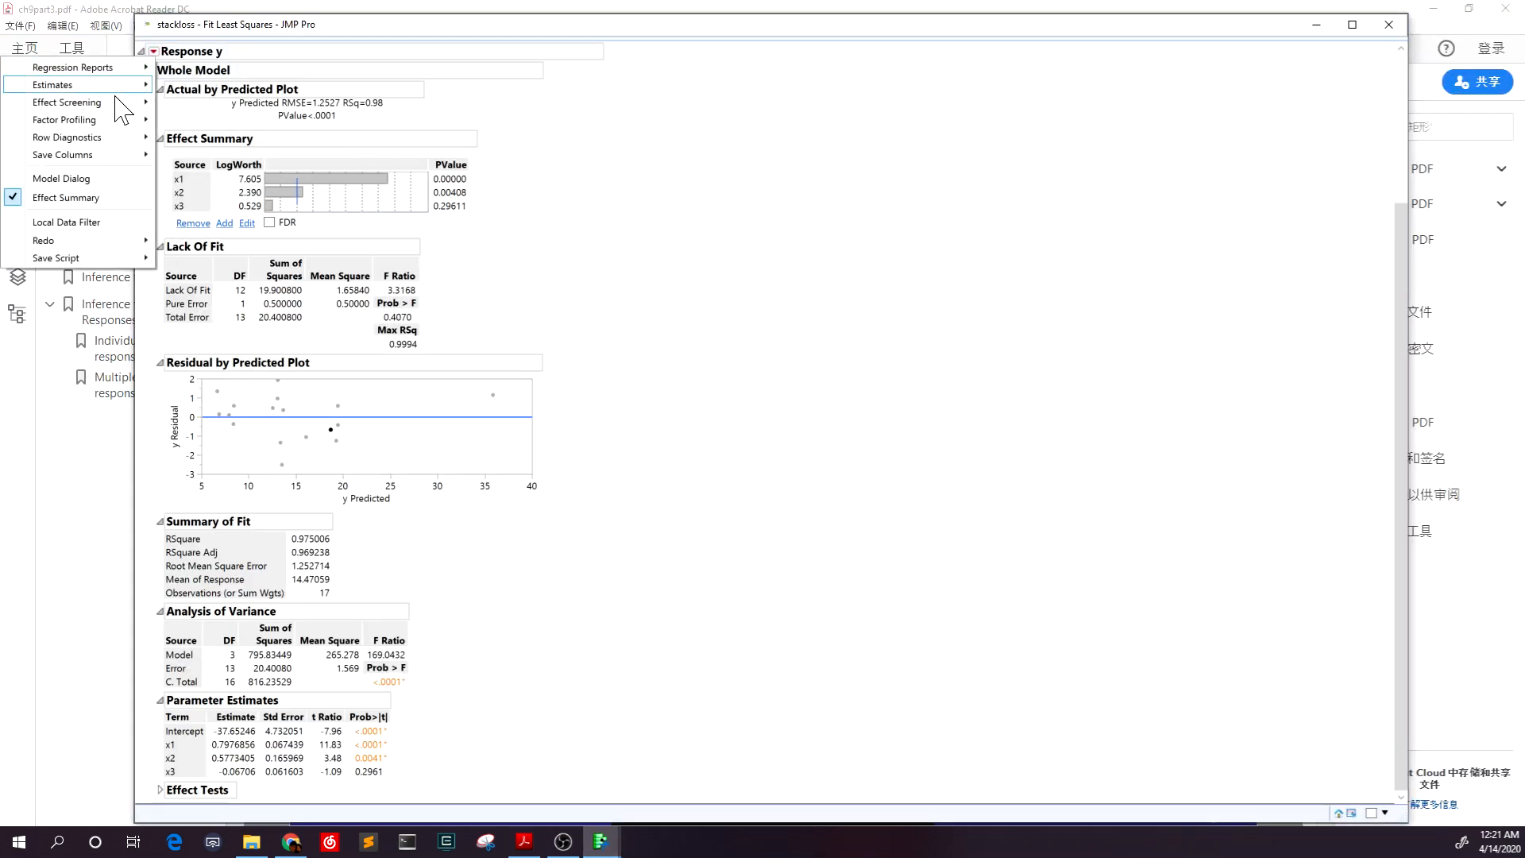
pyautogui.moveTo(109, 159)
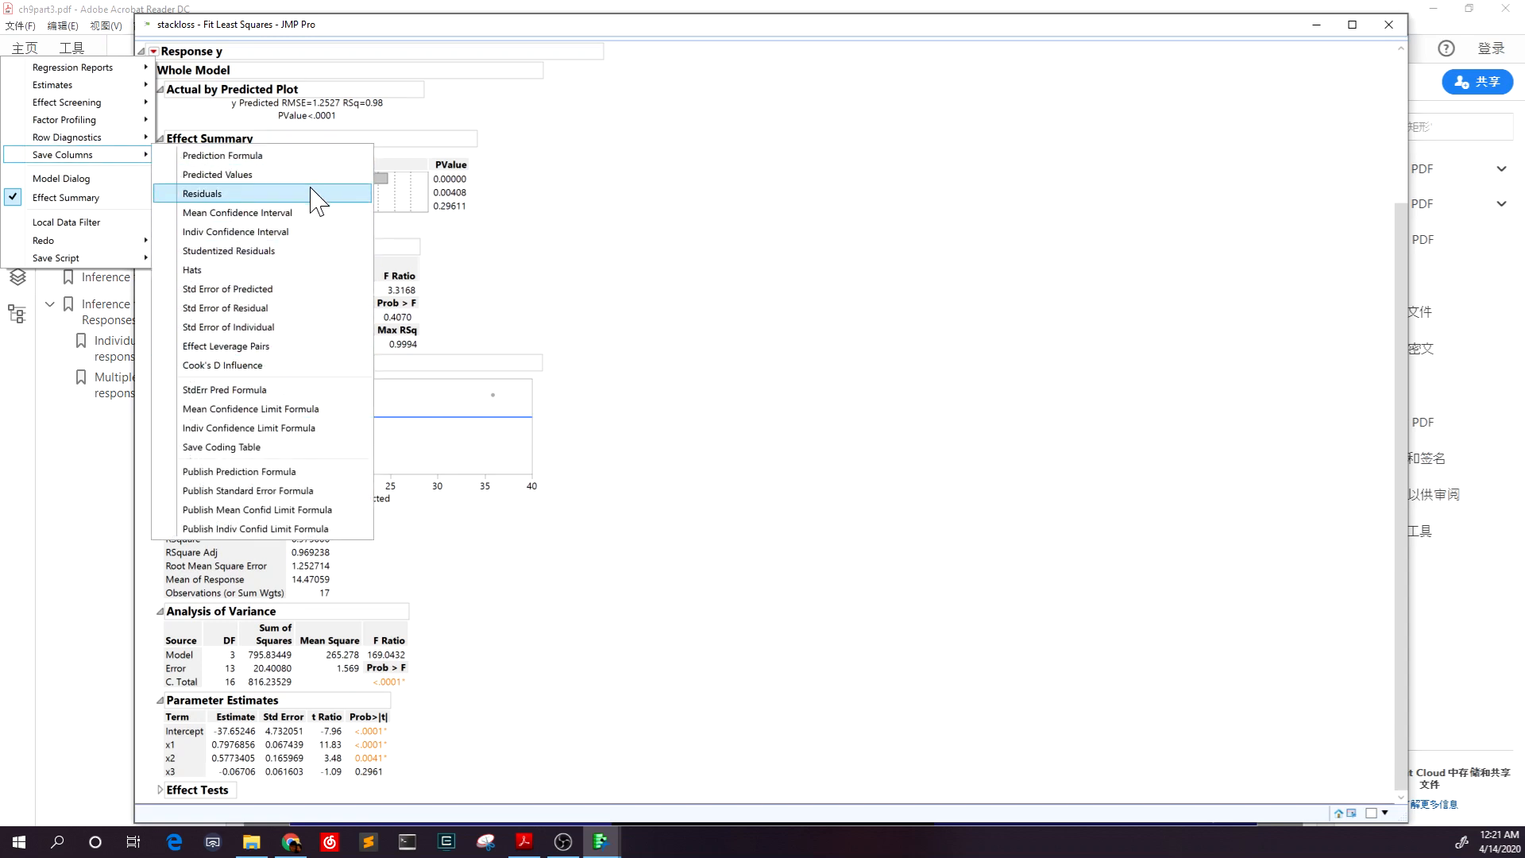
pyautogui.click(316, 256)
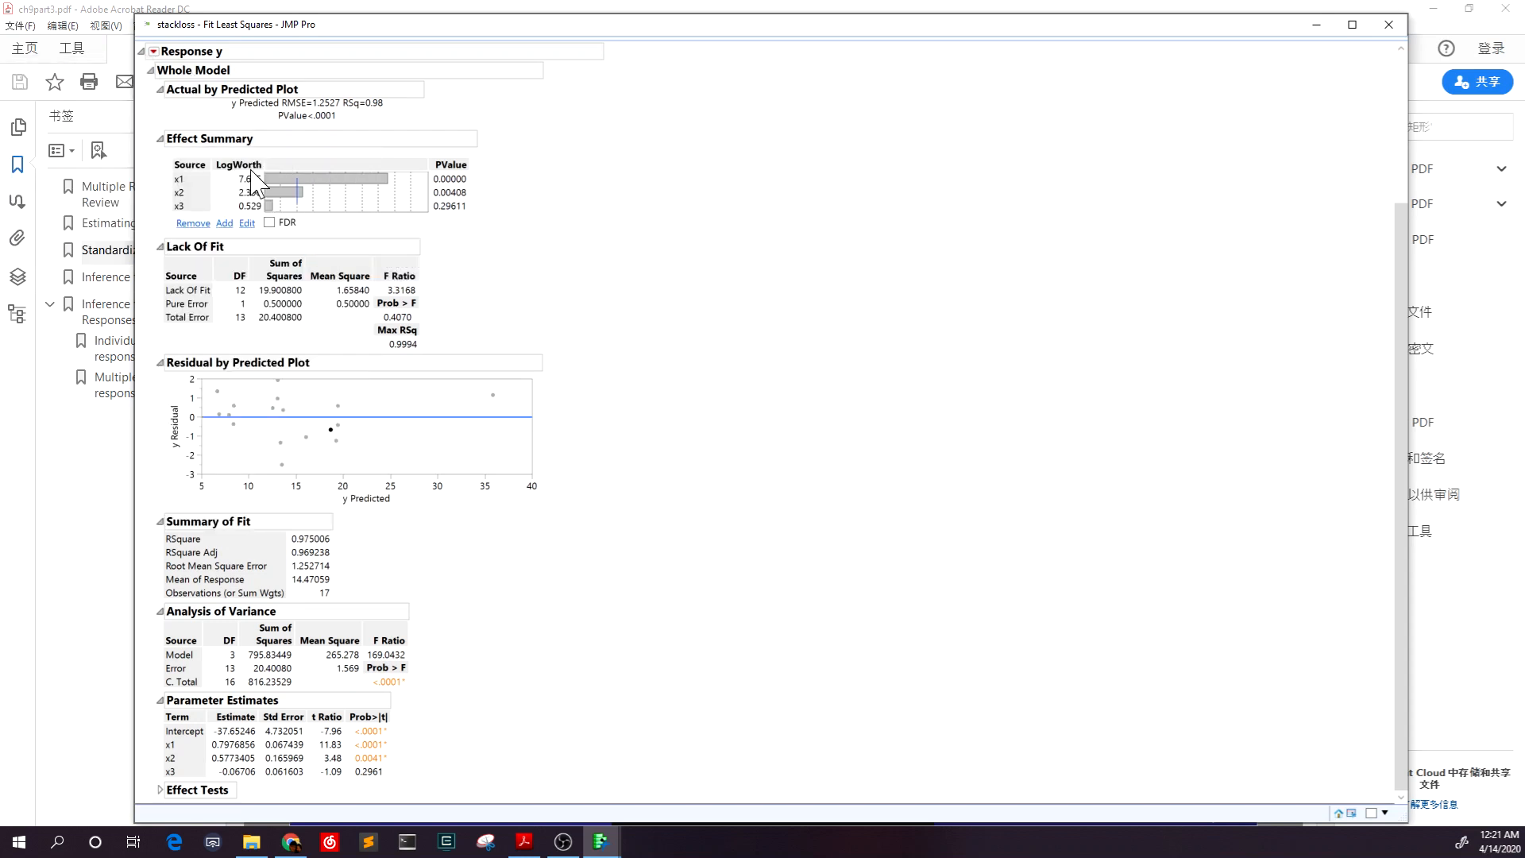
# Step: In the stackloss data table, run a Distribution analysis with Studentized Resid y as the Y column
pyautogui.moveTo(601, 842)
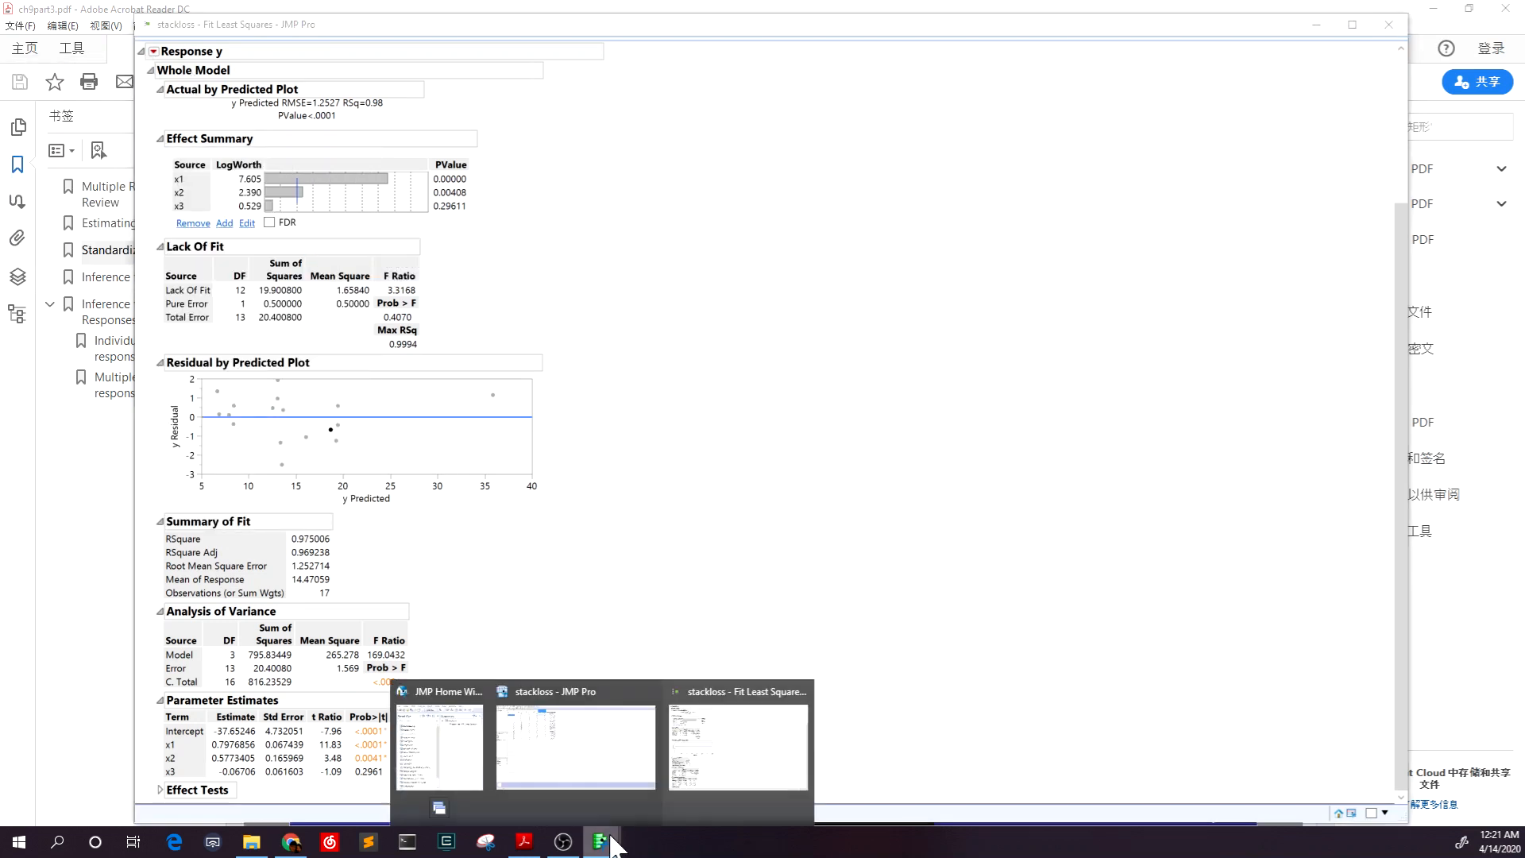
pyautogui.click(642, 709)
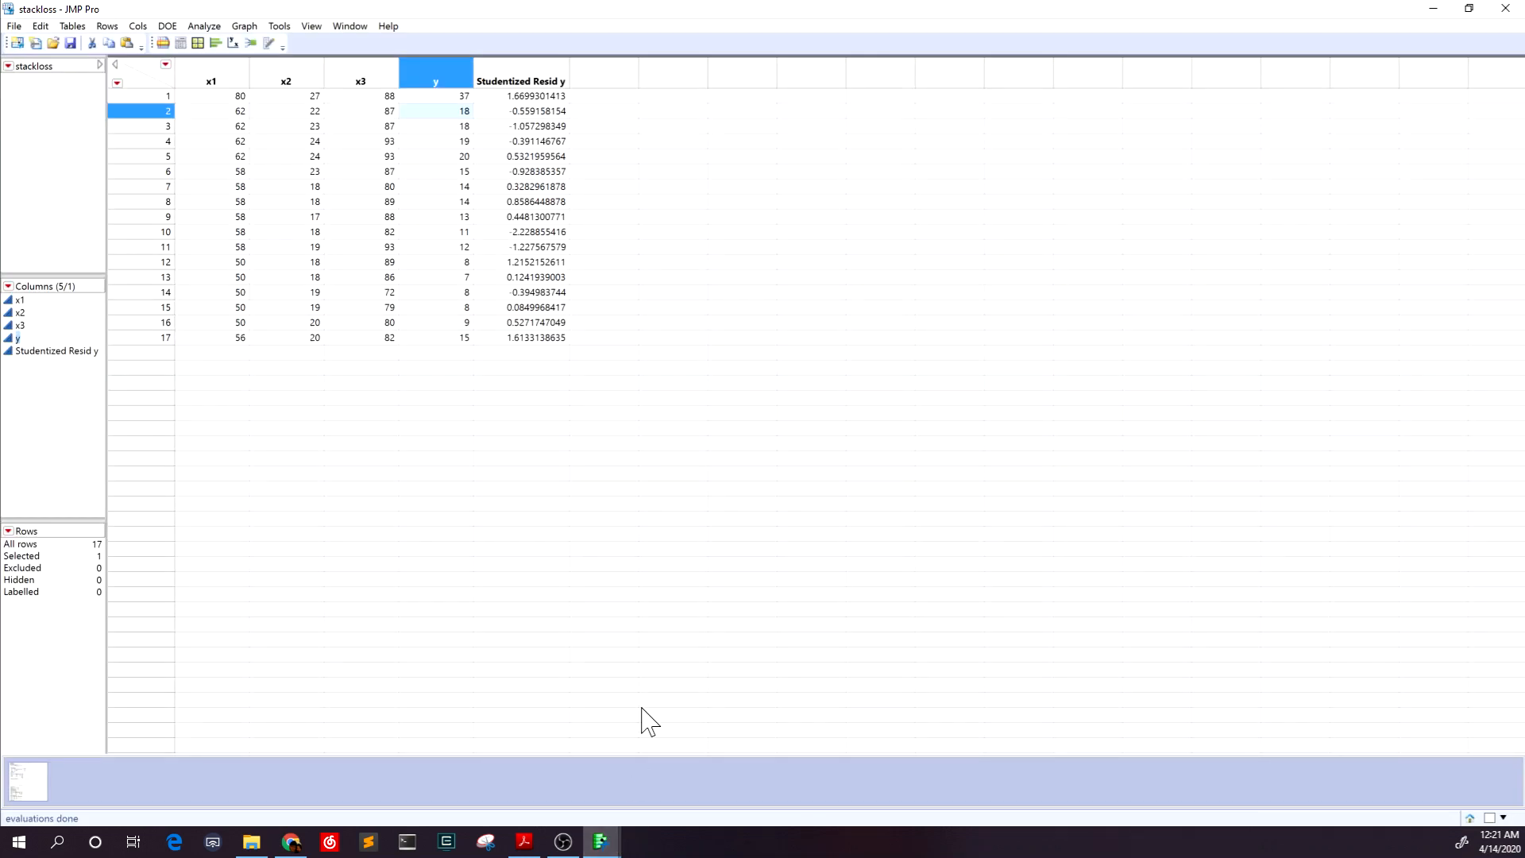
pyautogui.click(521, 80)
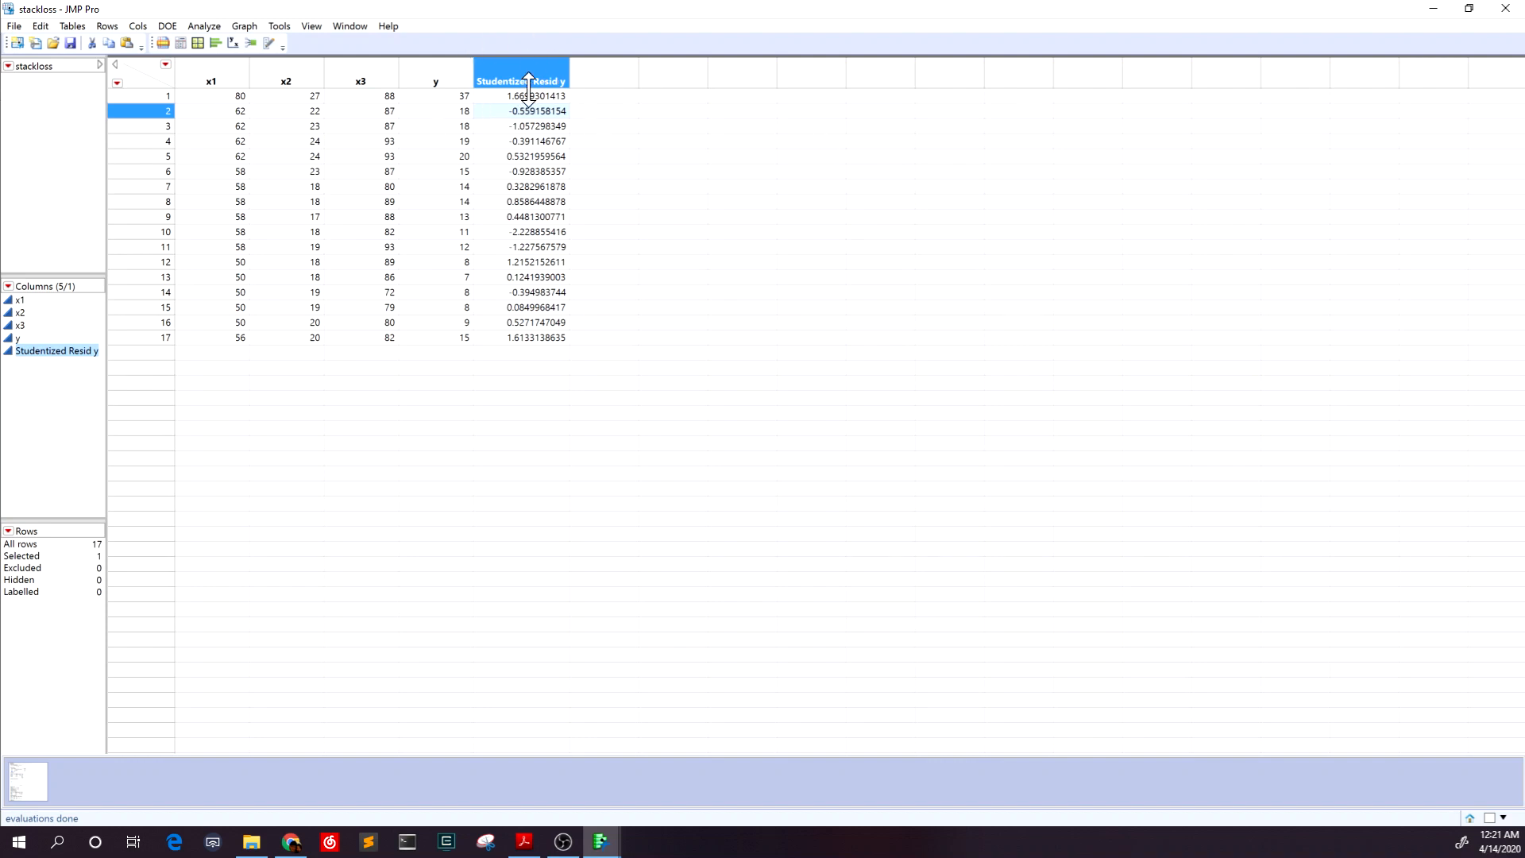
pyautogui.click(198, 28)
pyautogui.click(194, 47)
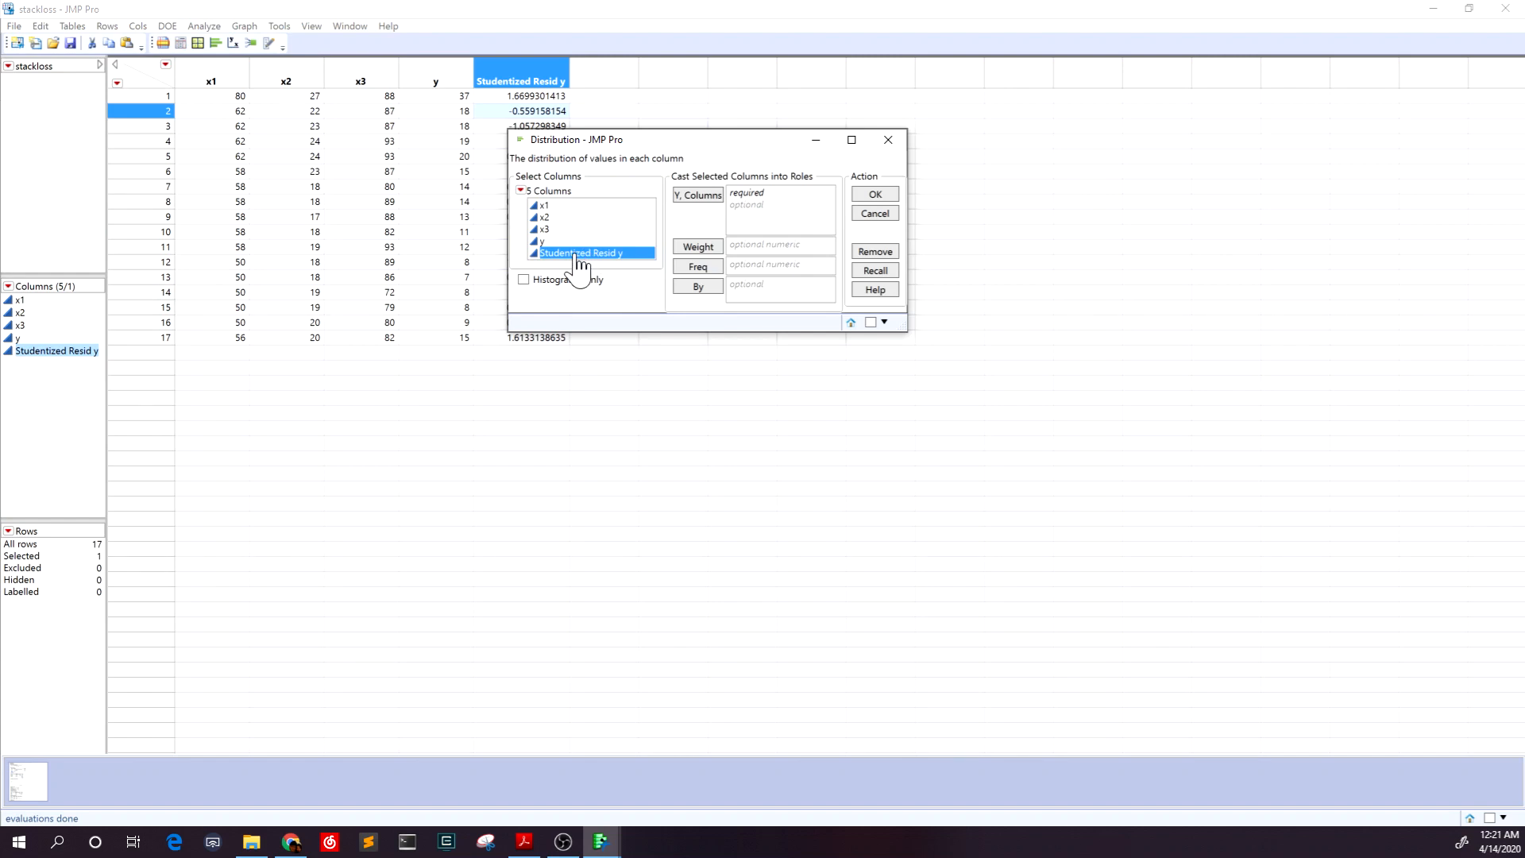
pyautogui.click(711, 196)
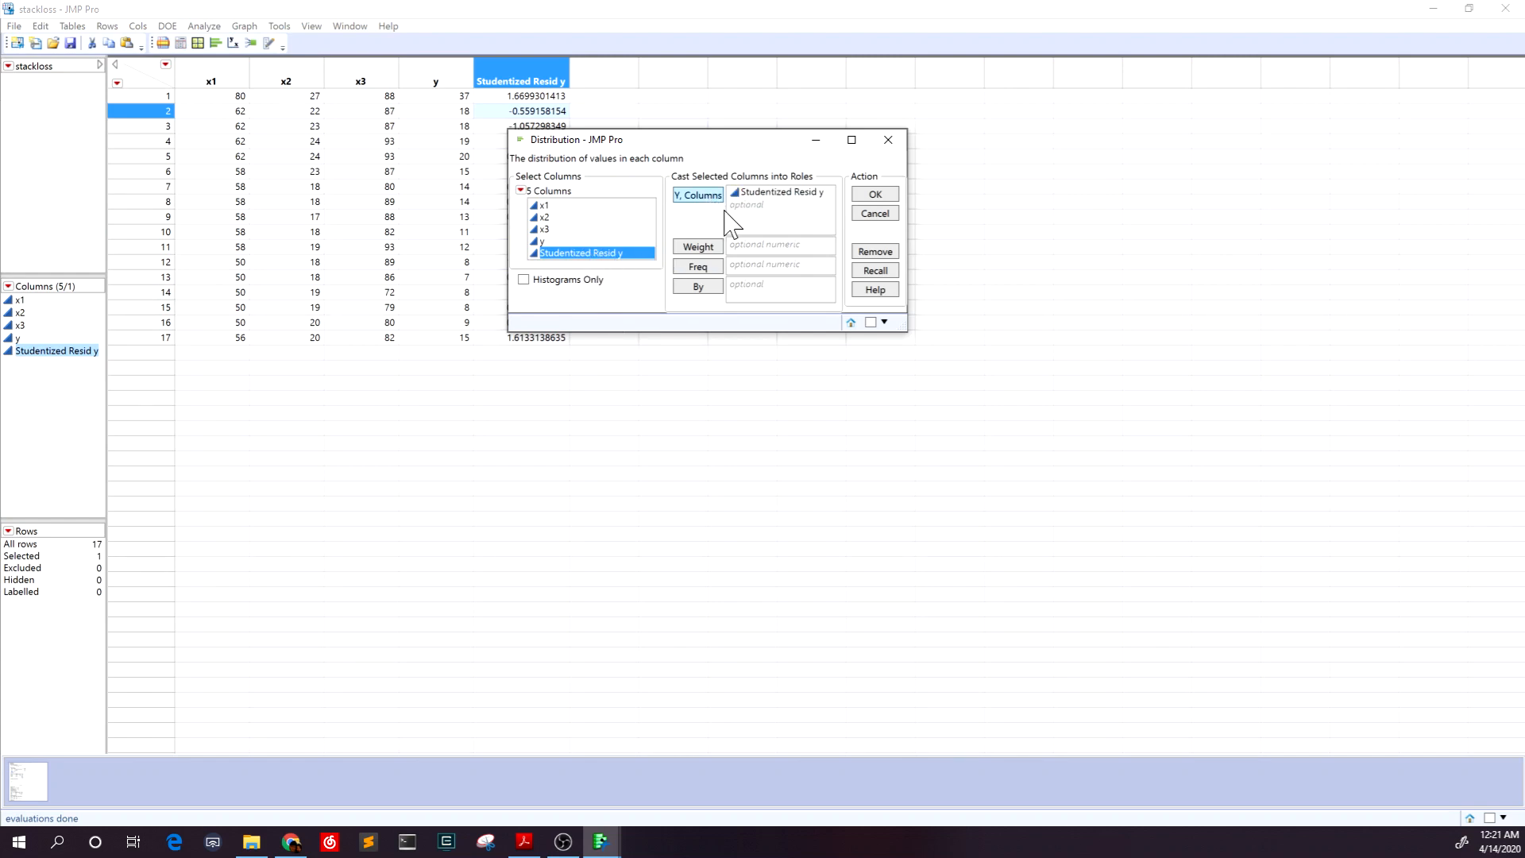
pyautogui.click(876, 195)
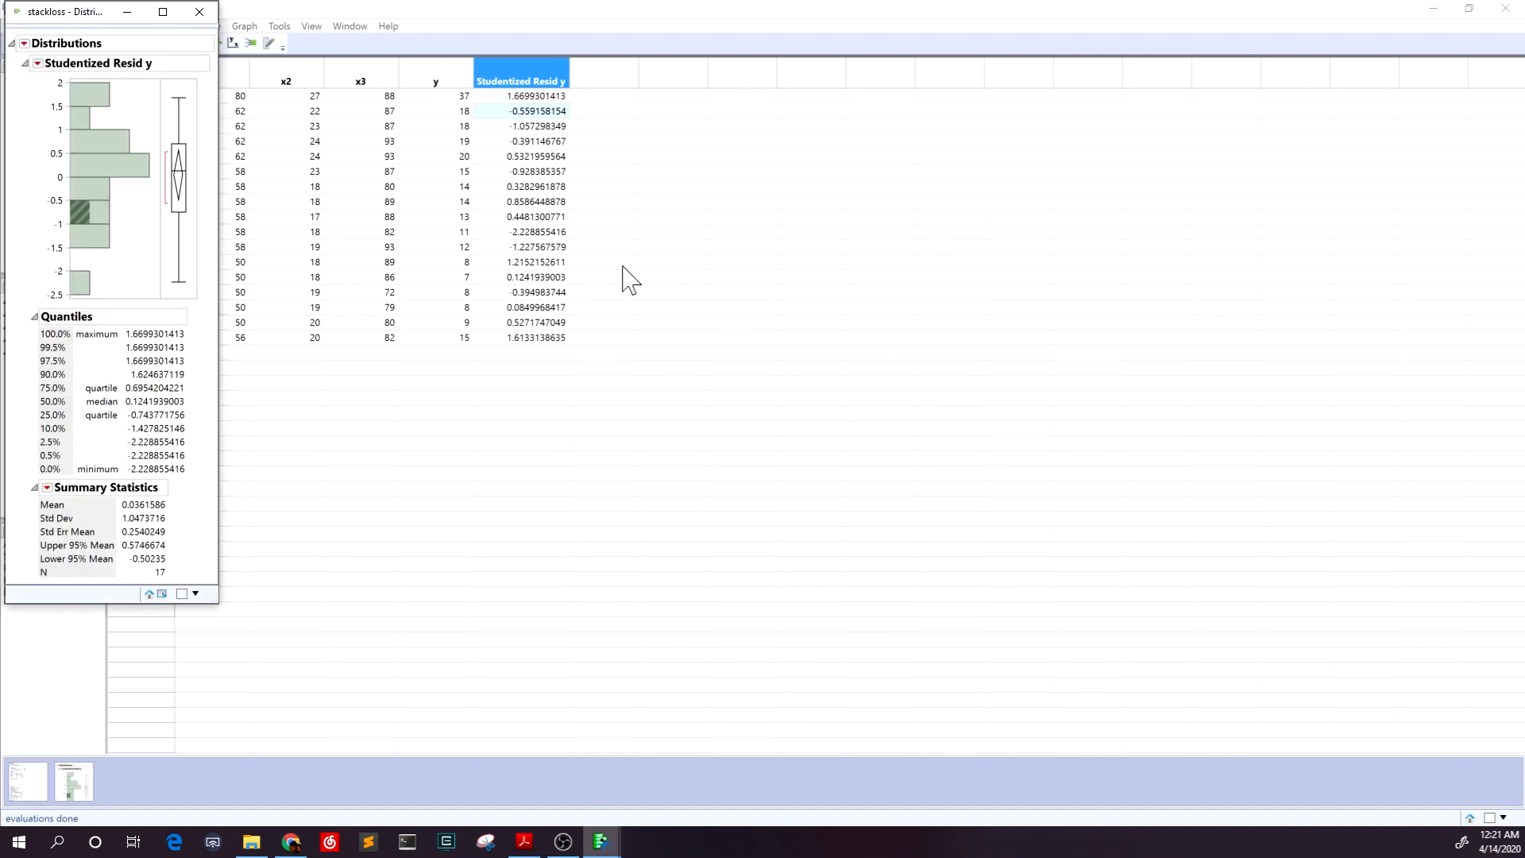
# Step: Reposition the distribution report over the data table and collapse its Quantiles and Summary Statistics sections
pyautogui.moveTo(79, 11); pyautogui.dragTo(451, 89)
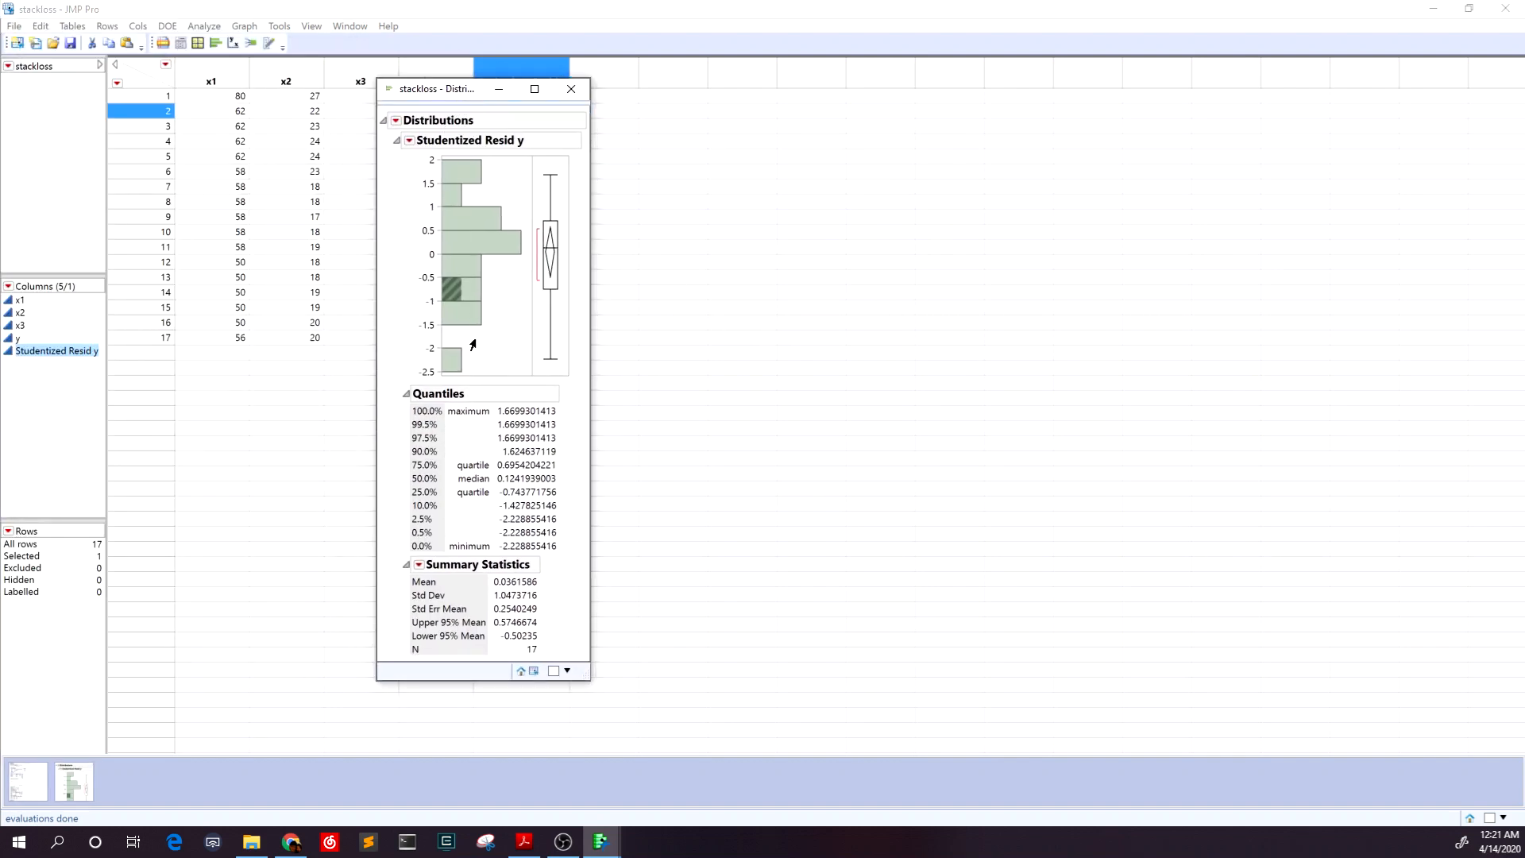
pyautogui.click(405, 393)
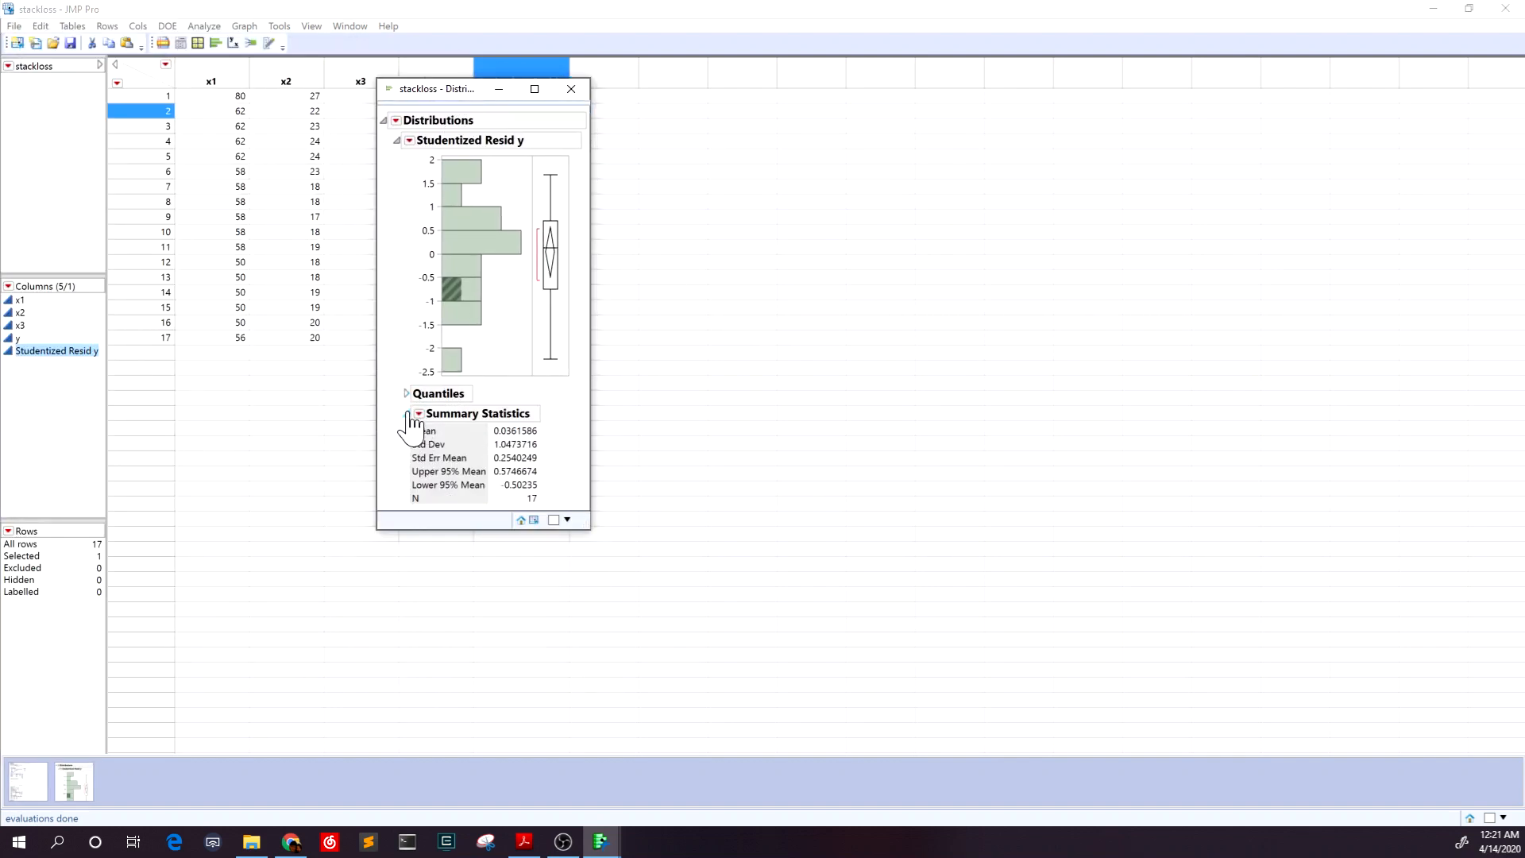
pyautogui.click(406, 413)
# Step: Widen the distribution report window and adjust the width of the box plot beside the histogram
pyautogui.moveTo(589, 300); pyautogui.dragTo(979, 300)
pyautogui.moveTo(570, 249); pyautogui.dragTo(653, 228)
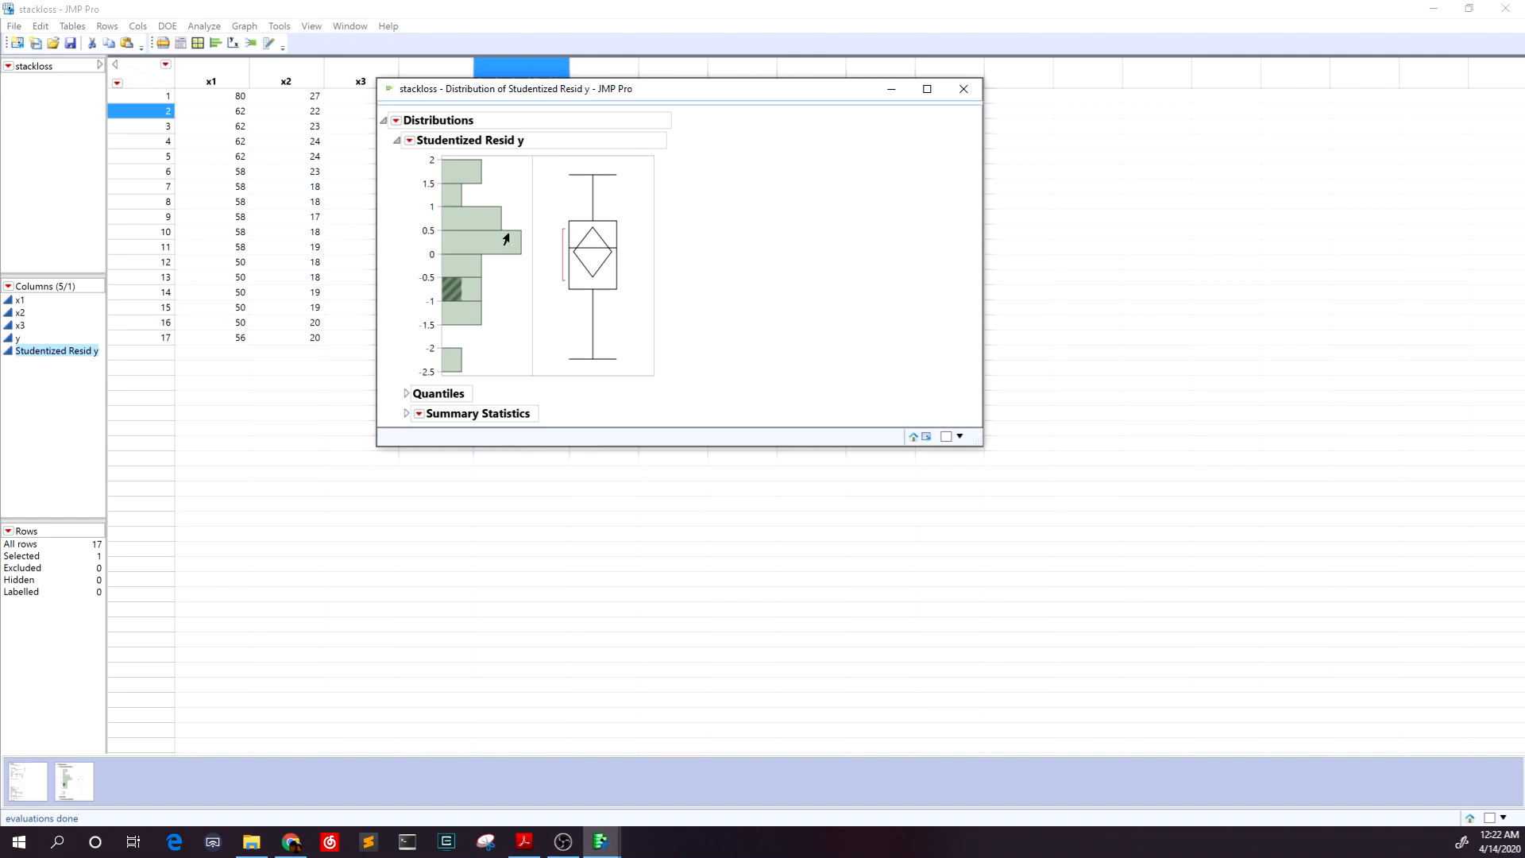
pyautogui.moveTo(653, 222); pyautogui.dragTo(583, 226)
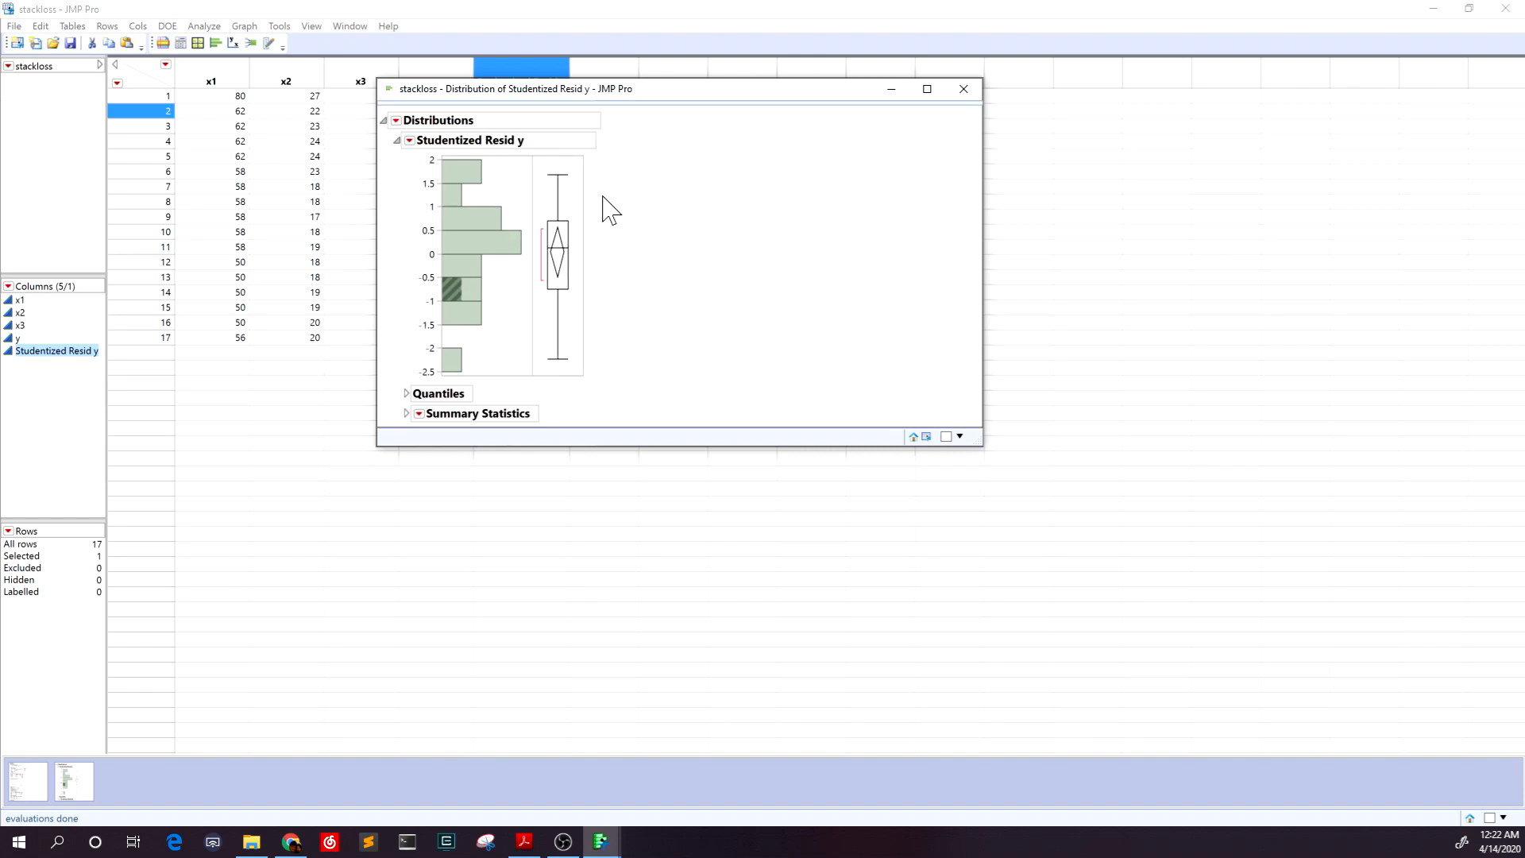
# Step: Switch the Studentized Resid y distribution to a horizontal layout
pyautogui.click(410, 140)
pyautogui.click(410, 142)
pyautogui.click(410, 141)
pyautogui.moveTo(392, 160)
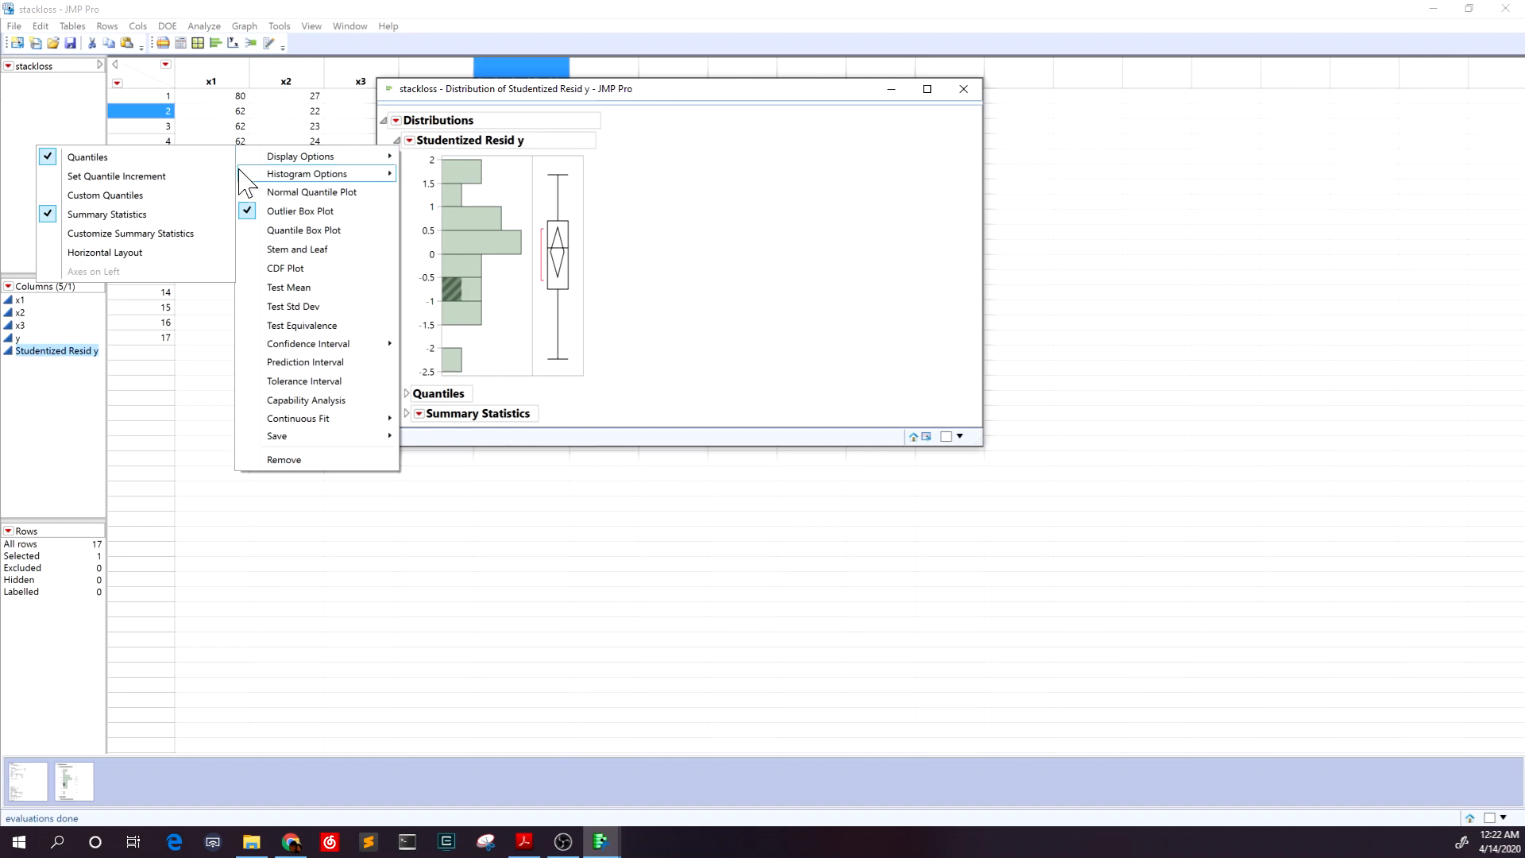
pyautogui.click(128, 254)
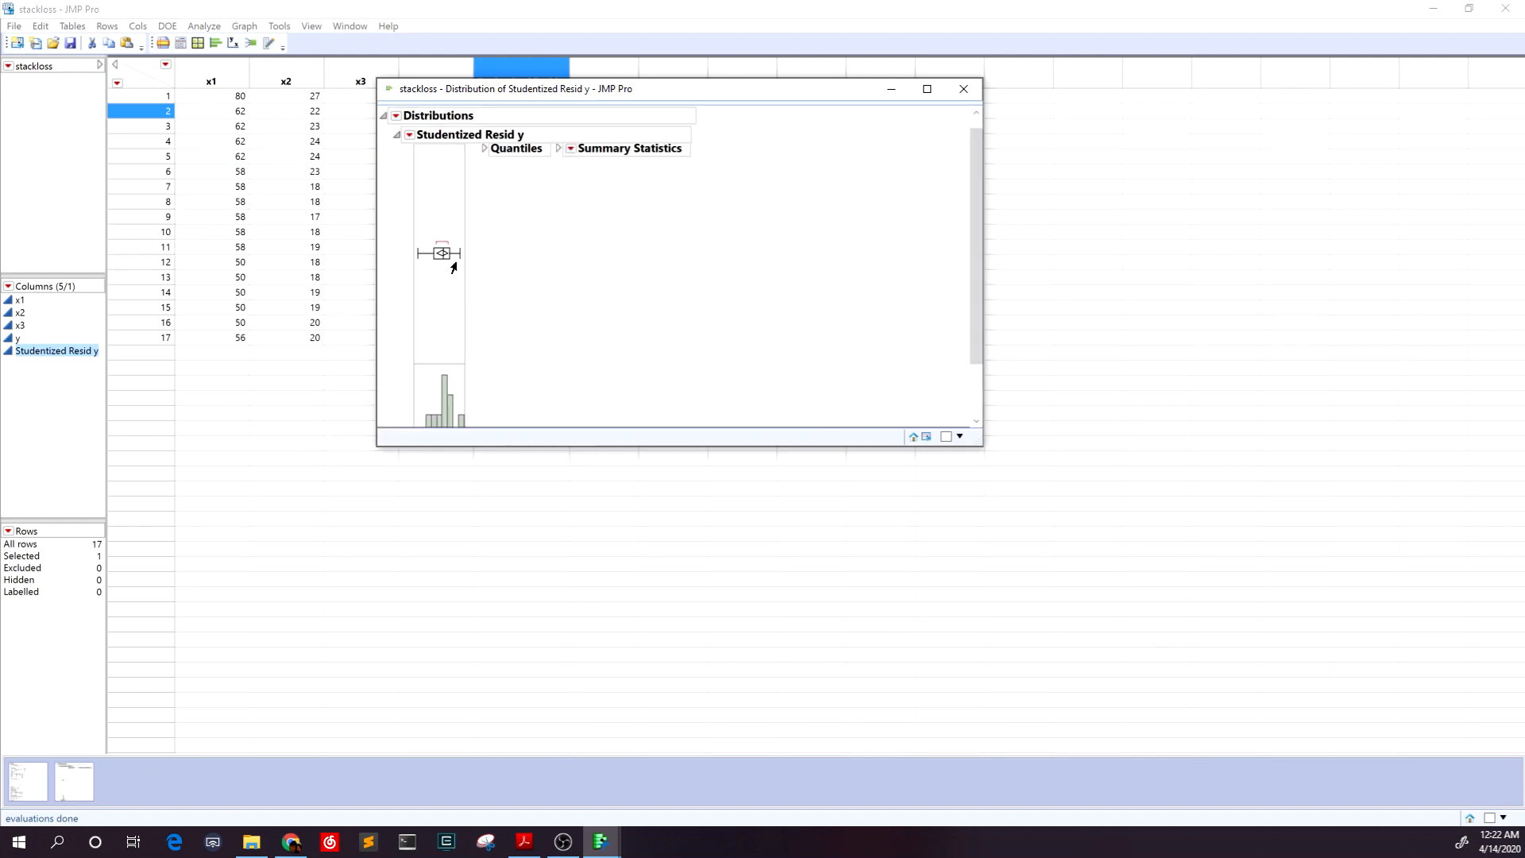
# Step: Widen the horizontal box plot and histogram, and adjust their heights so both fit inside the distribution report window
pyautogui.moveTo(462, 265); pyautogui.dragTo(616, 255)
pyautogui.scroll(-2, 678, 296)
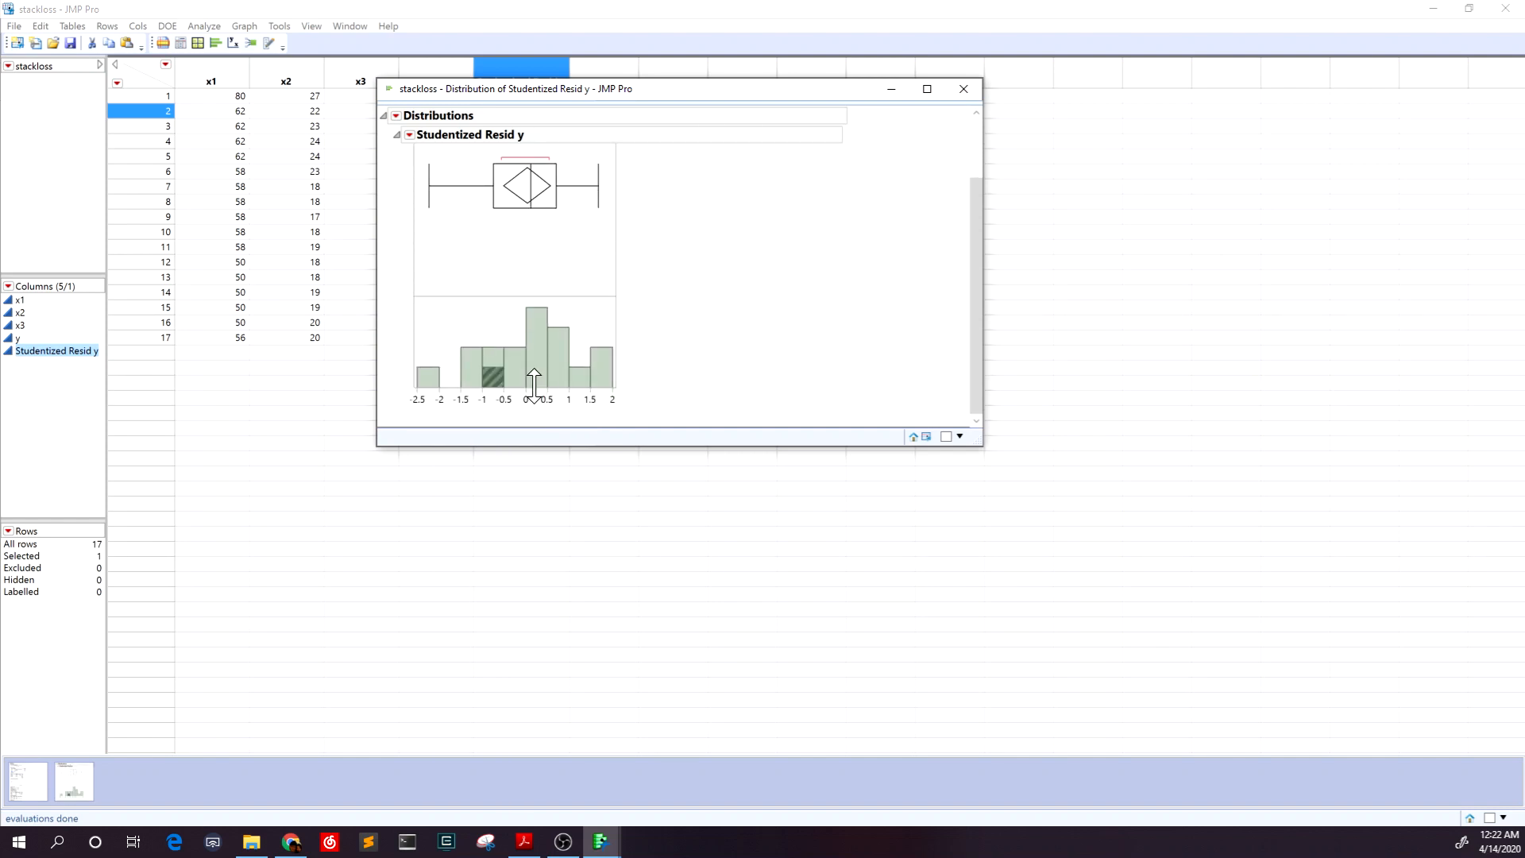
pyautogui.moveTo(534, 387); pyautogui.dragTo(571, 274)
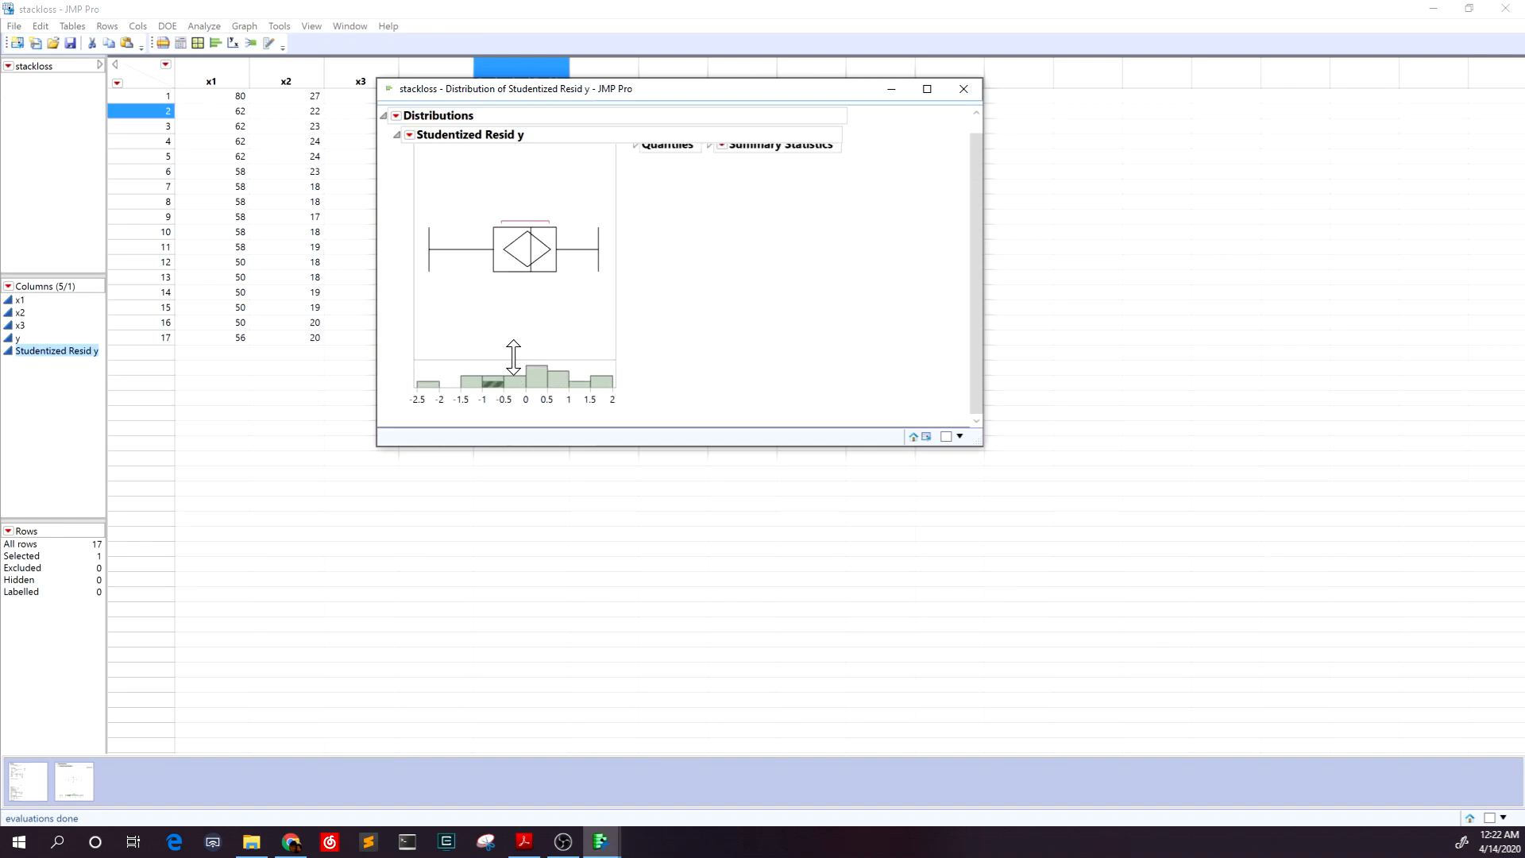
pyautogui.moveTo(513, 357)
pyautogui.mouseDown()
pyautogui.moveTo(541, 229)
pyautogui.moveTo(516, 363)
pyautogui.mouseUp()
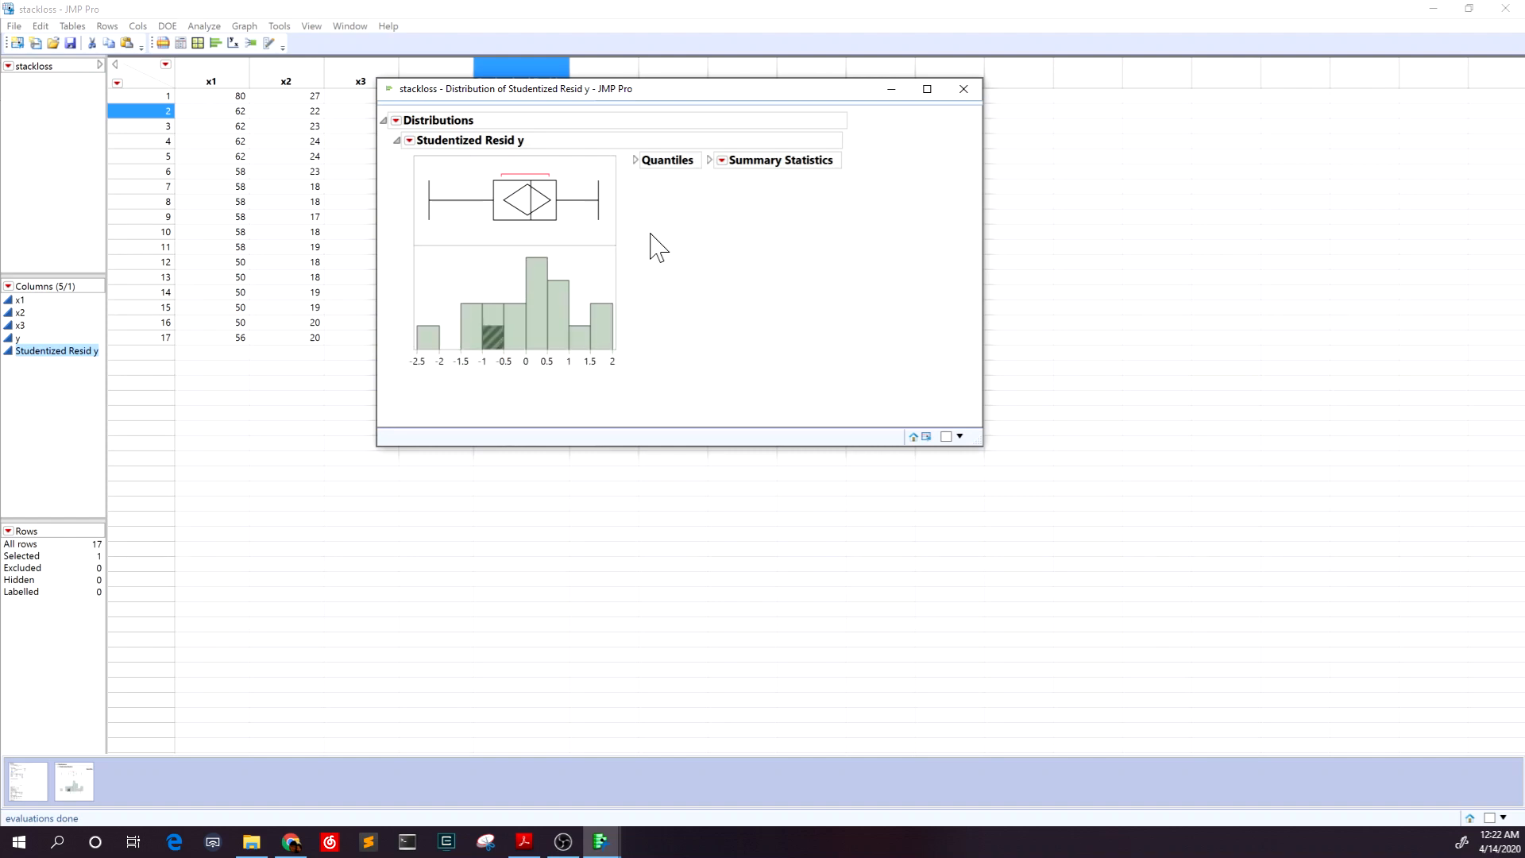
# Step: Add a Normal Quantile Plot to the Studentized Resid y distribution and widen it for review, closing the report when done
pyautogui.click(410, 141)
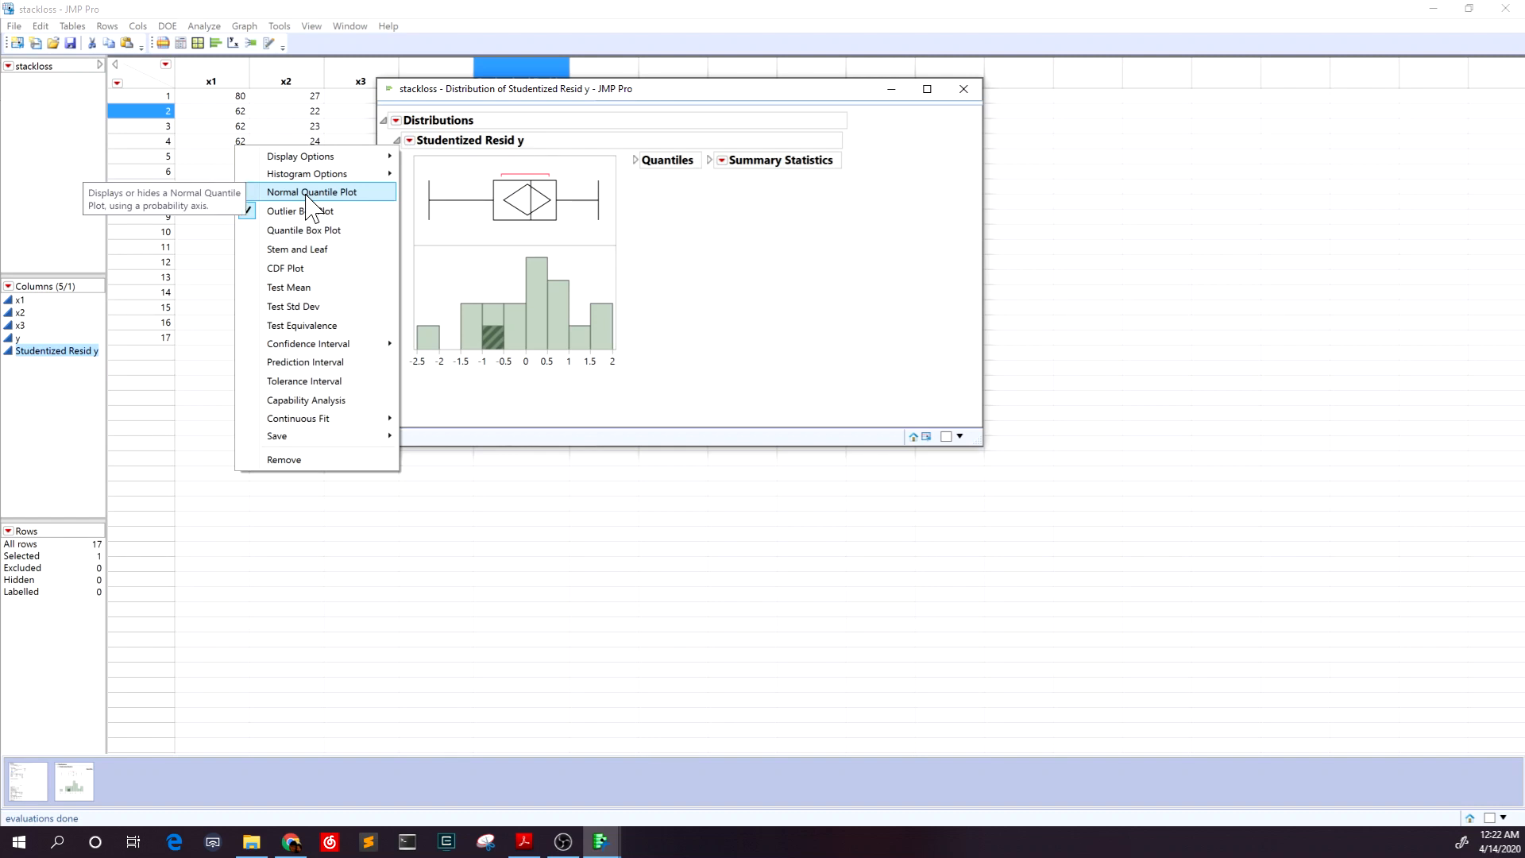
pyautogui.click(310, 194)
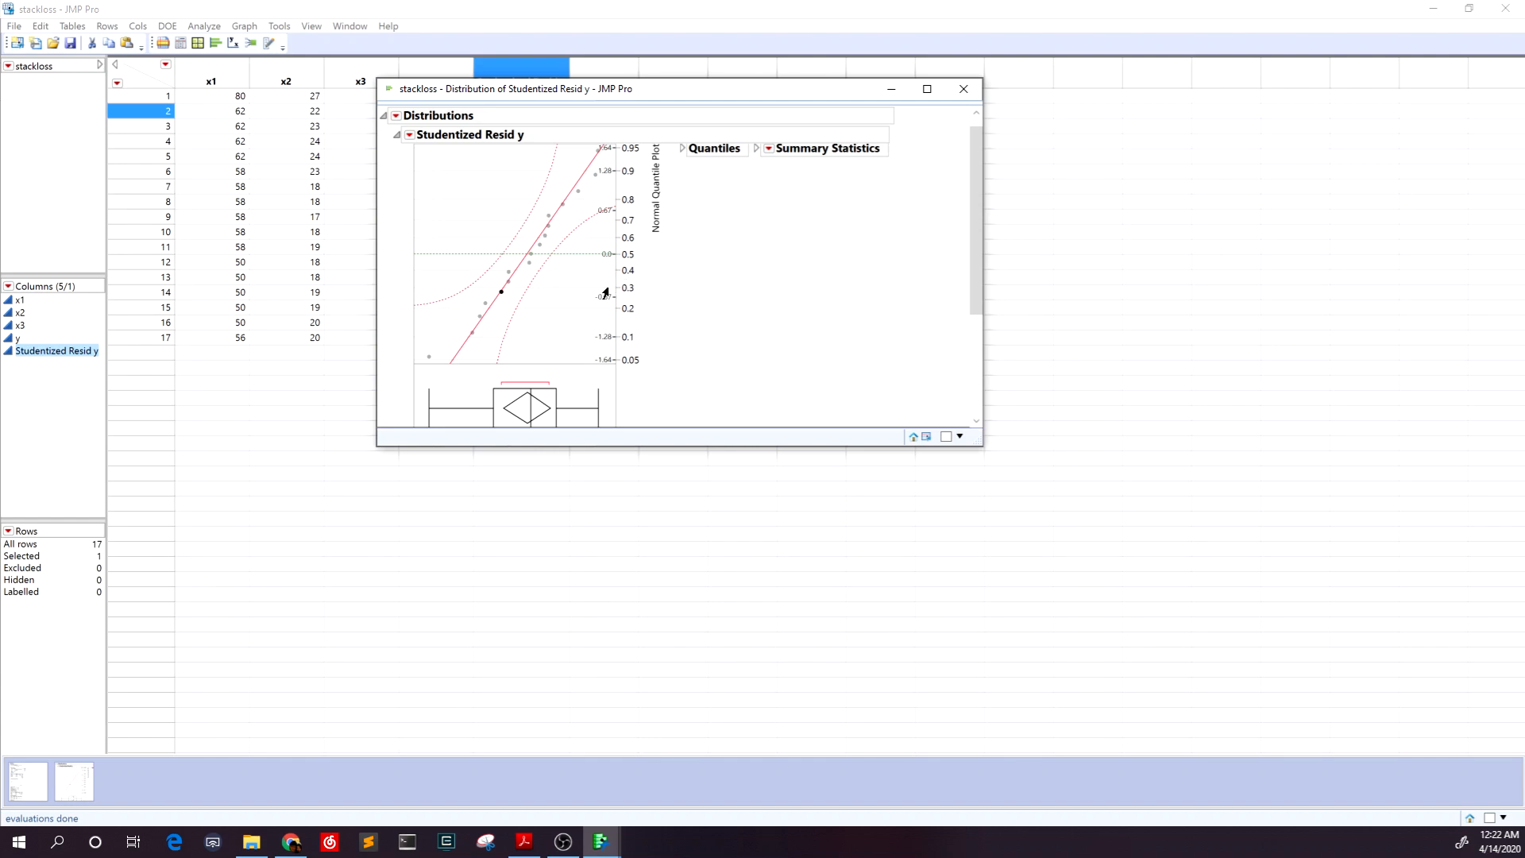
pyautogui.moveTo(614, 287); pyautogui.dragTo(679, 288)
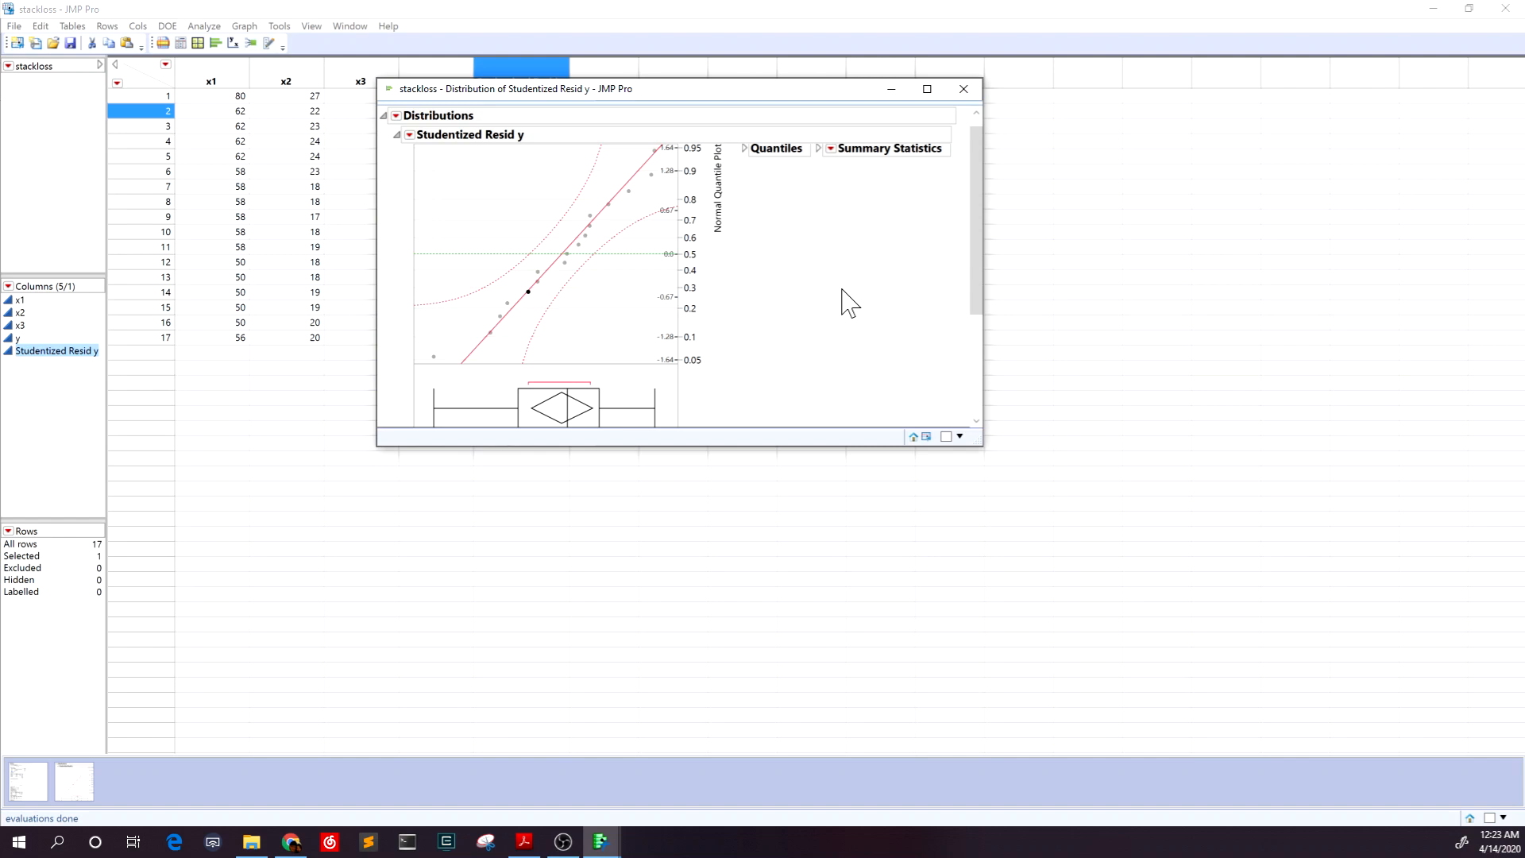
pyautogui.scroll(1, 842, 290)
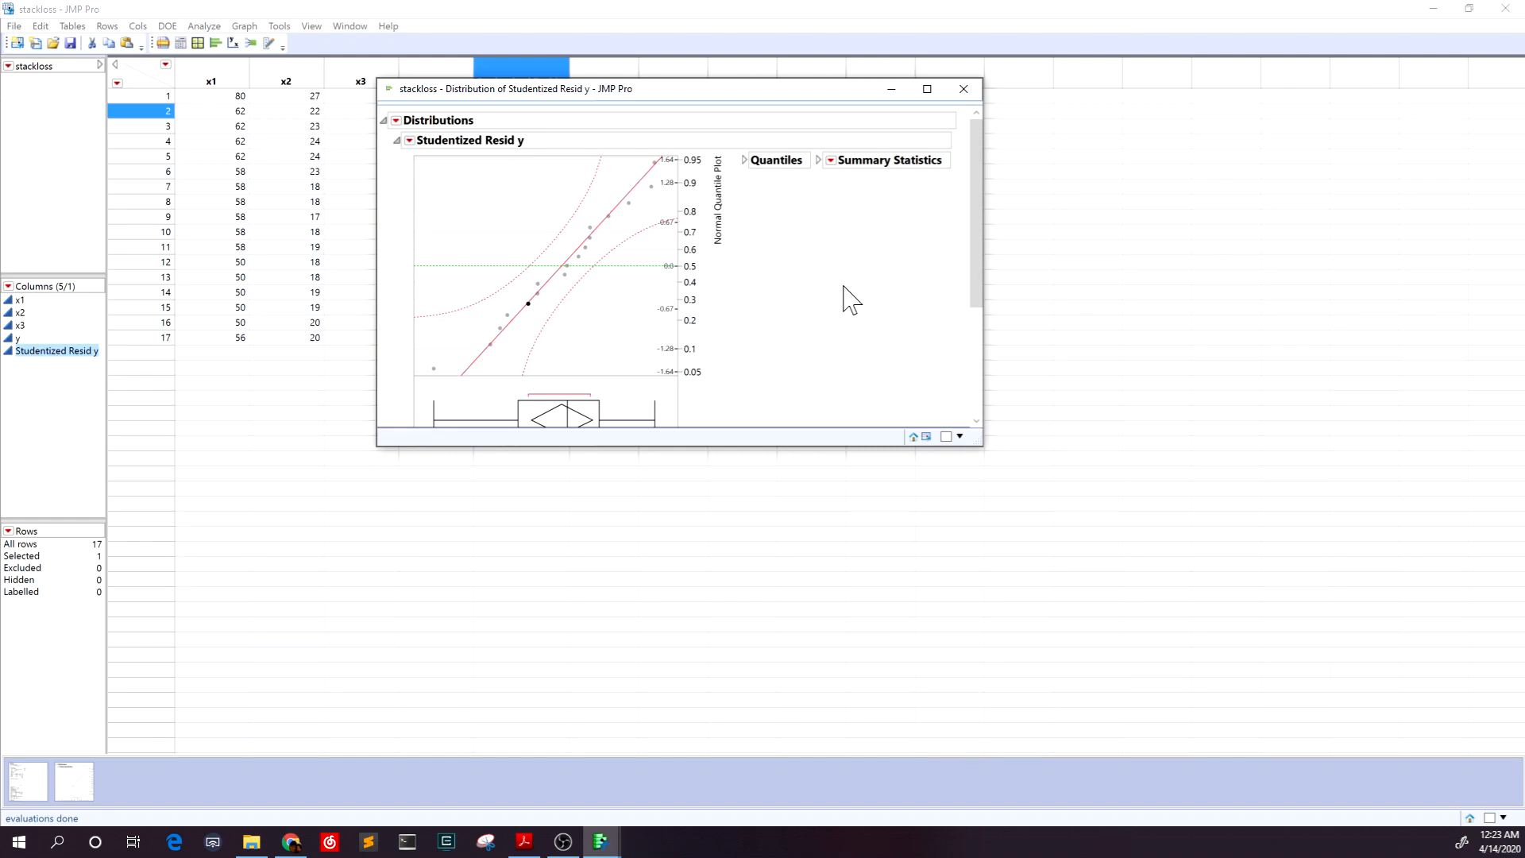
pyautogui.click(977, 89)
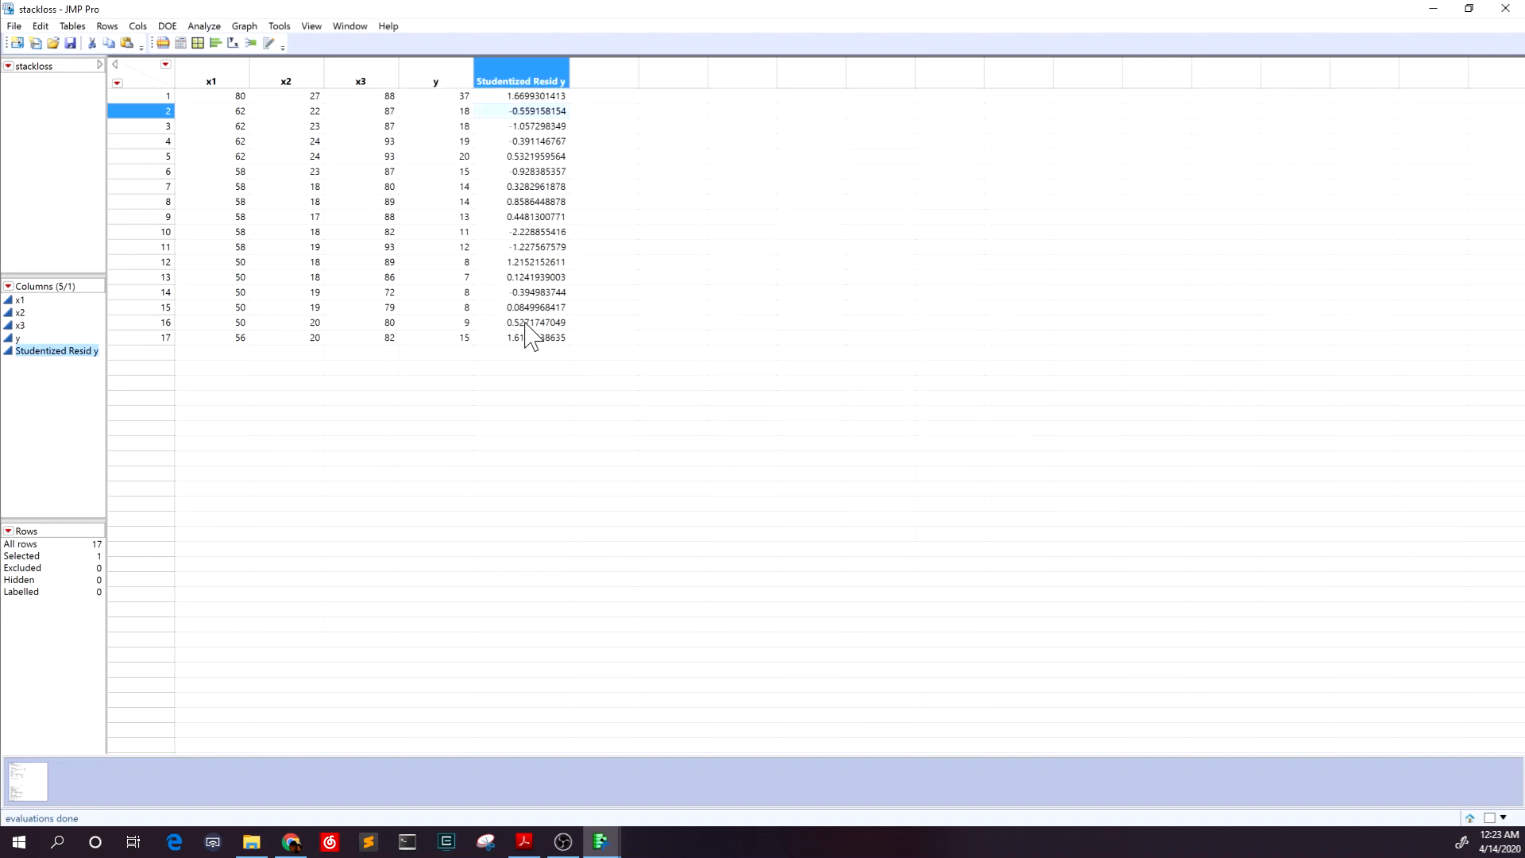
# Step: Switch to ch9part3.pdf in Acrobat Reader and review the Individual mean responses section through the stack loss confidence interval example
pyautogui.click(524, 841)
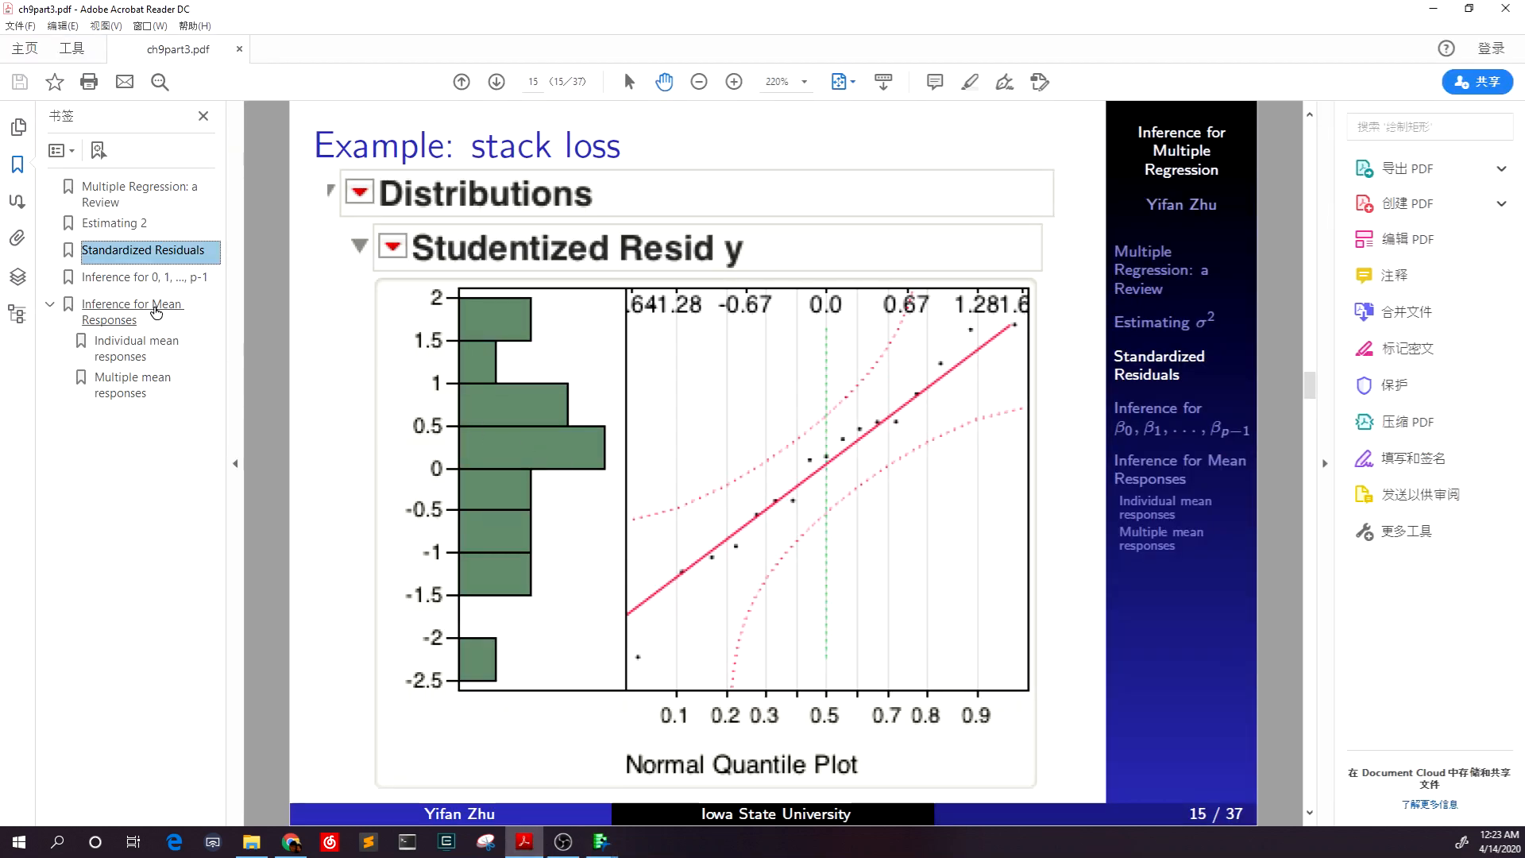
pyautogui.click(157, 312)
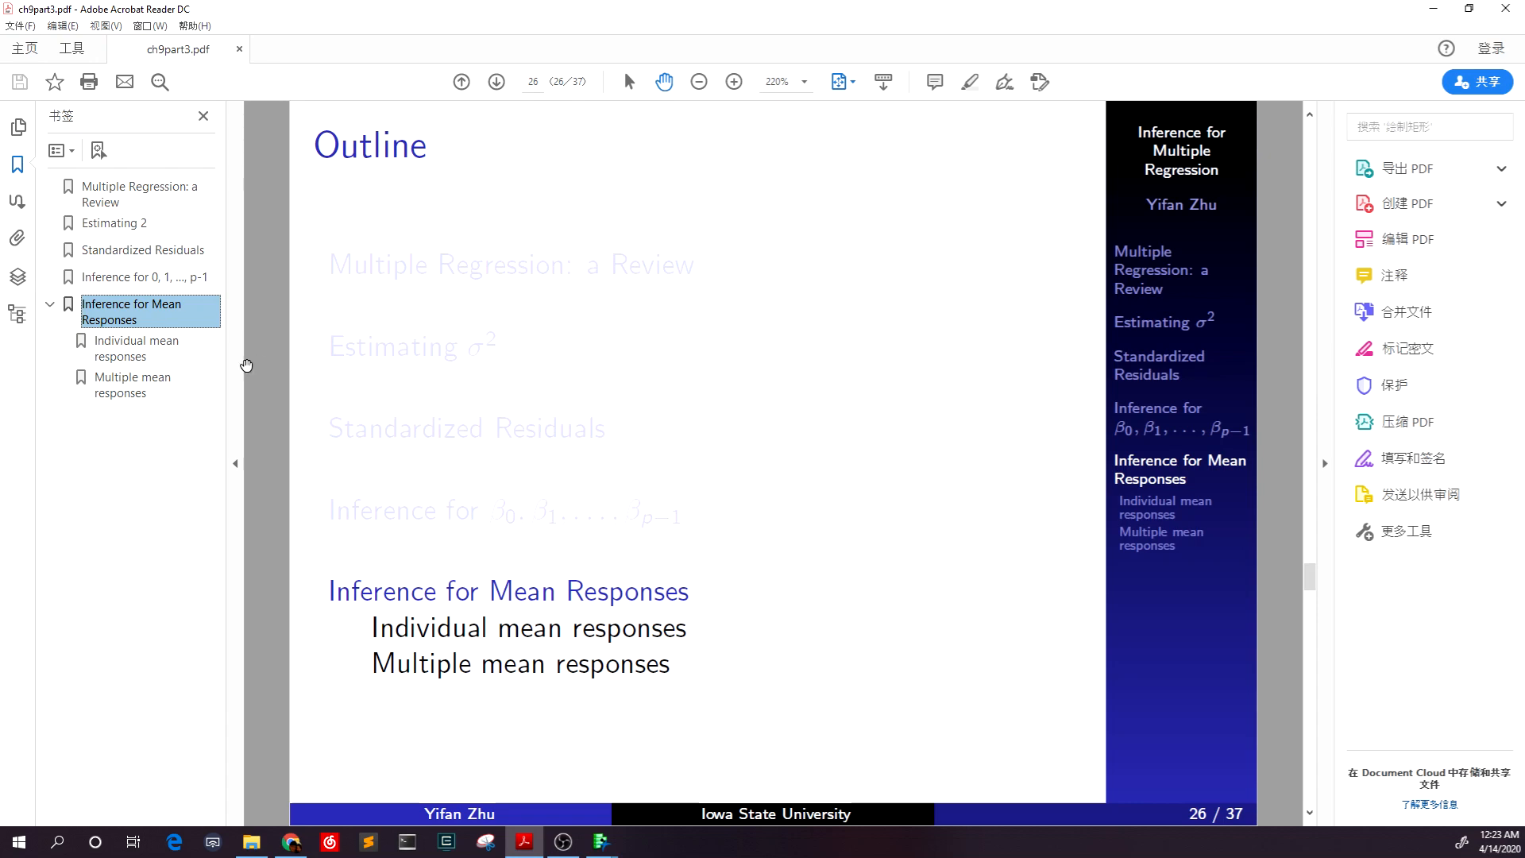
pyautogui.click(151, 348)
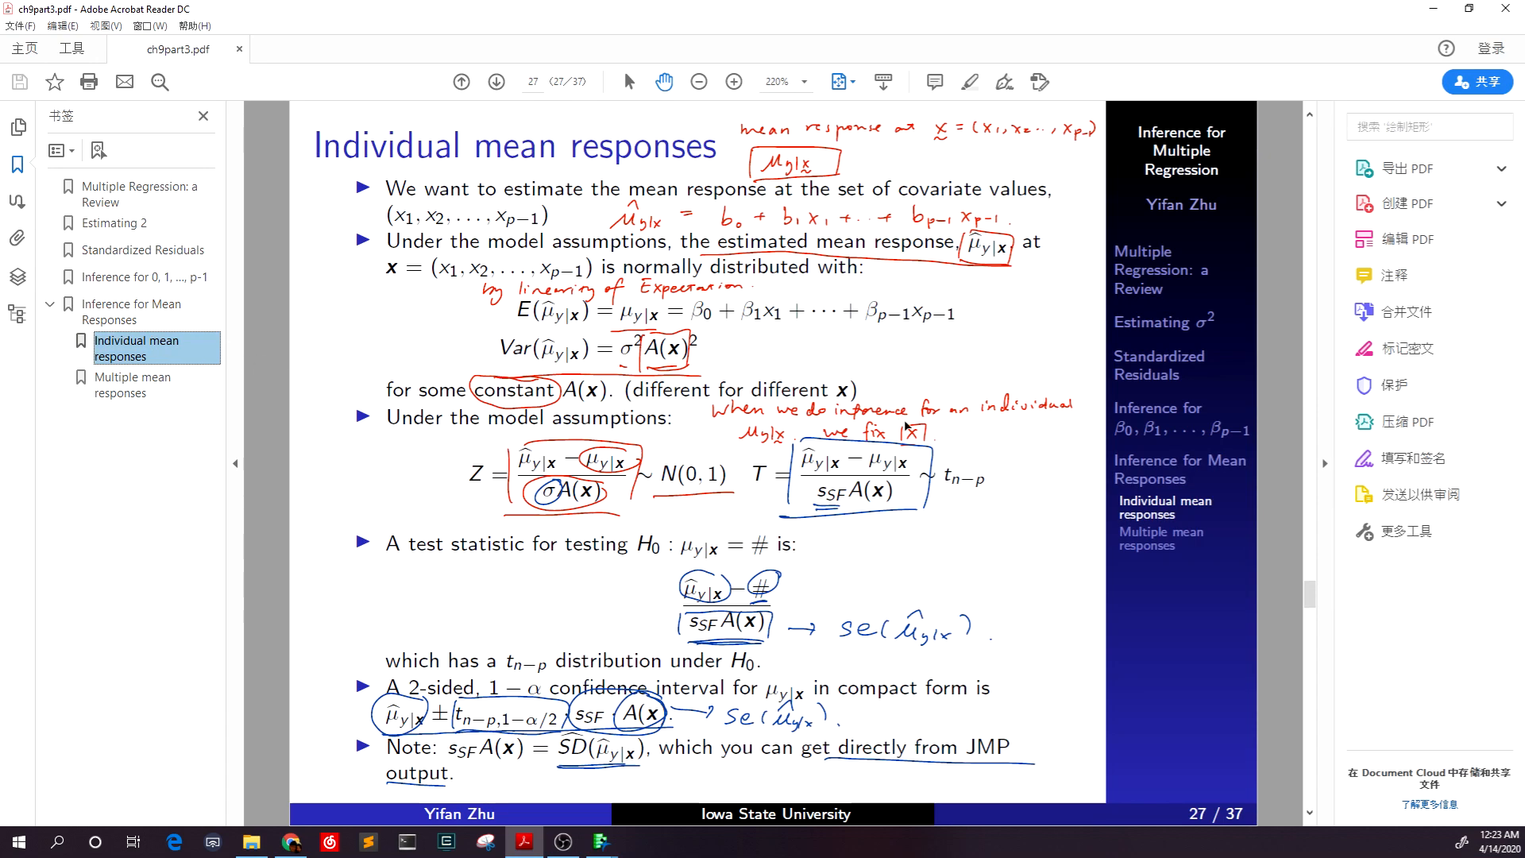
pyautogui.scroll(-2, 906, 426)
pyautogui.scroll(-1, 905, 427)
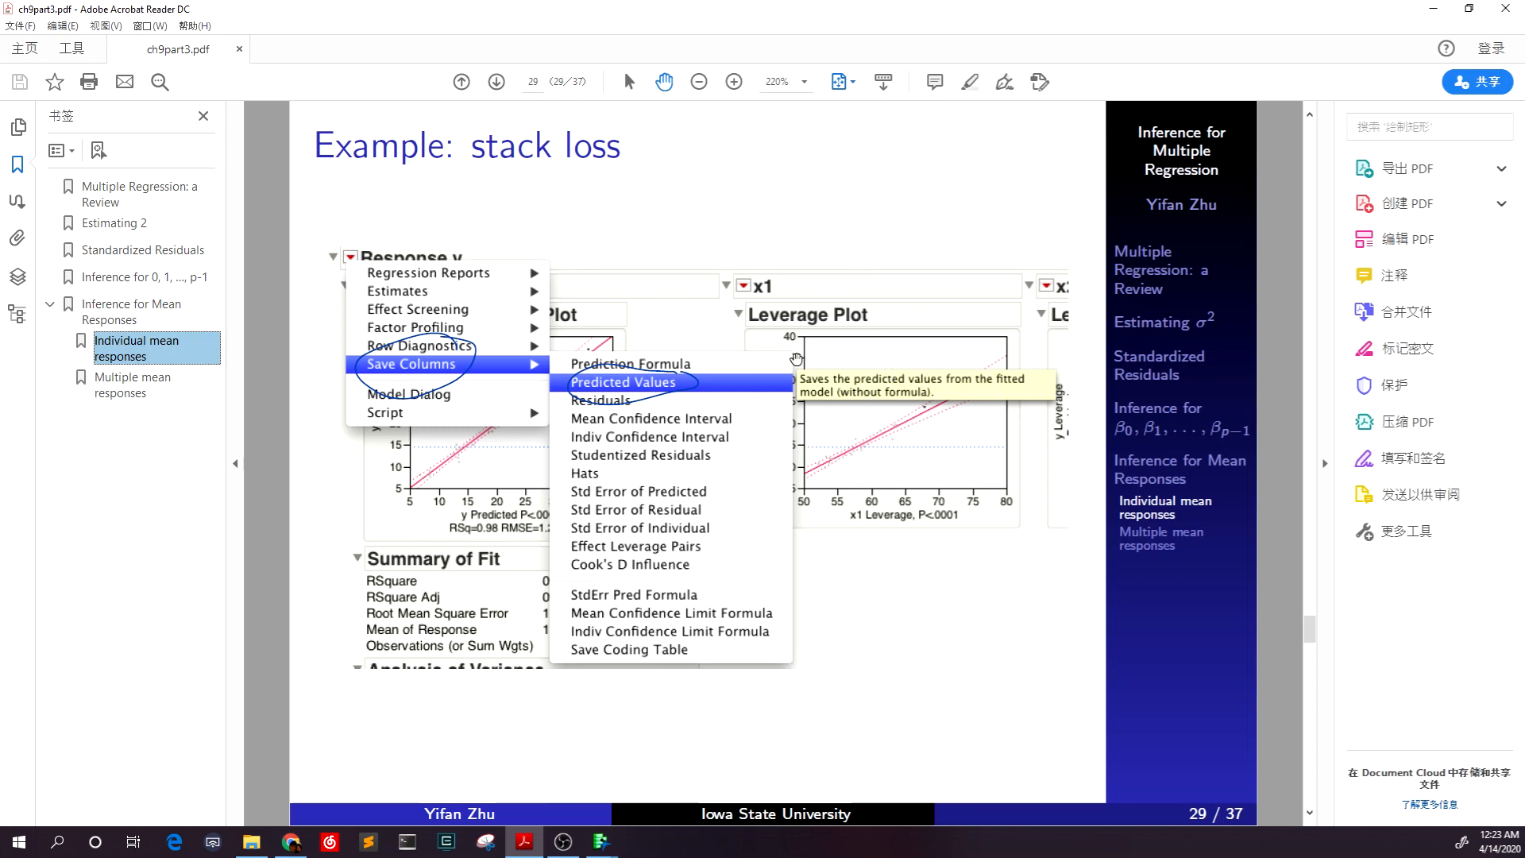
pyautogui.scroll(-3, 776, 506)
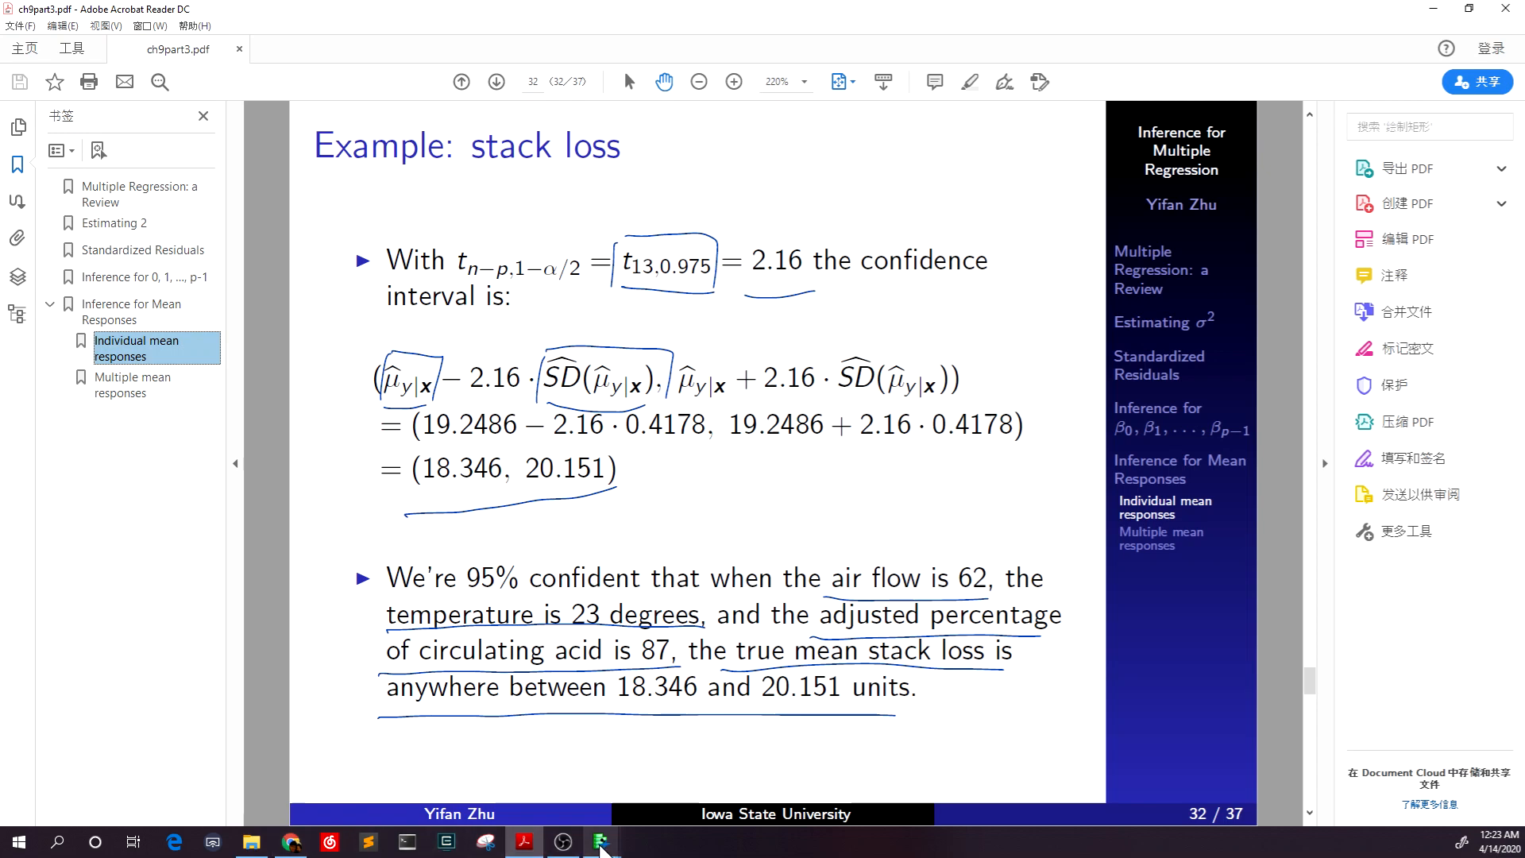
# Step: Return to the JMP Fit Least Squares report and save the model's Predicted Values as a data table column
pyautogui.moveTo(603, 844)
pyautogui.click(619, 770)
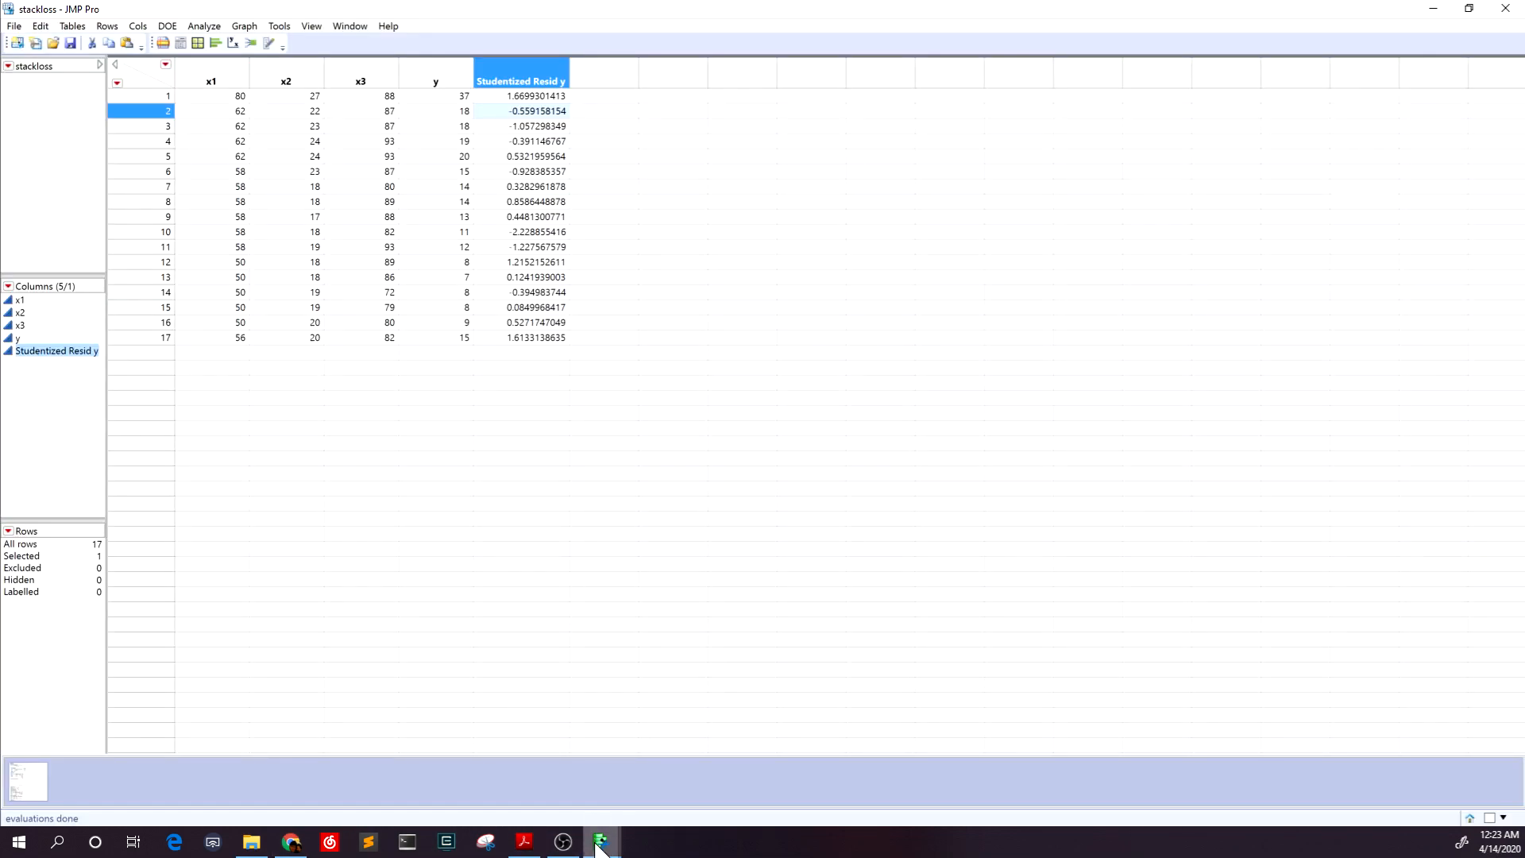
pyautogui.click(739, 758)
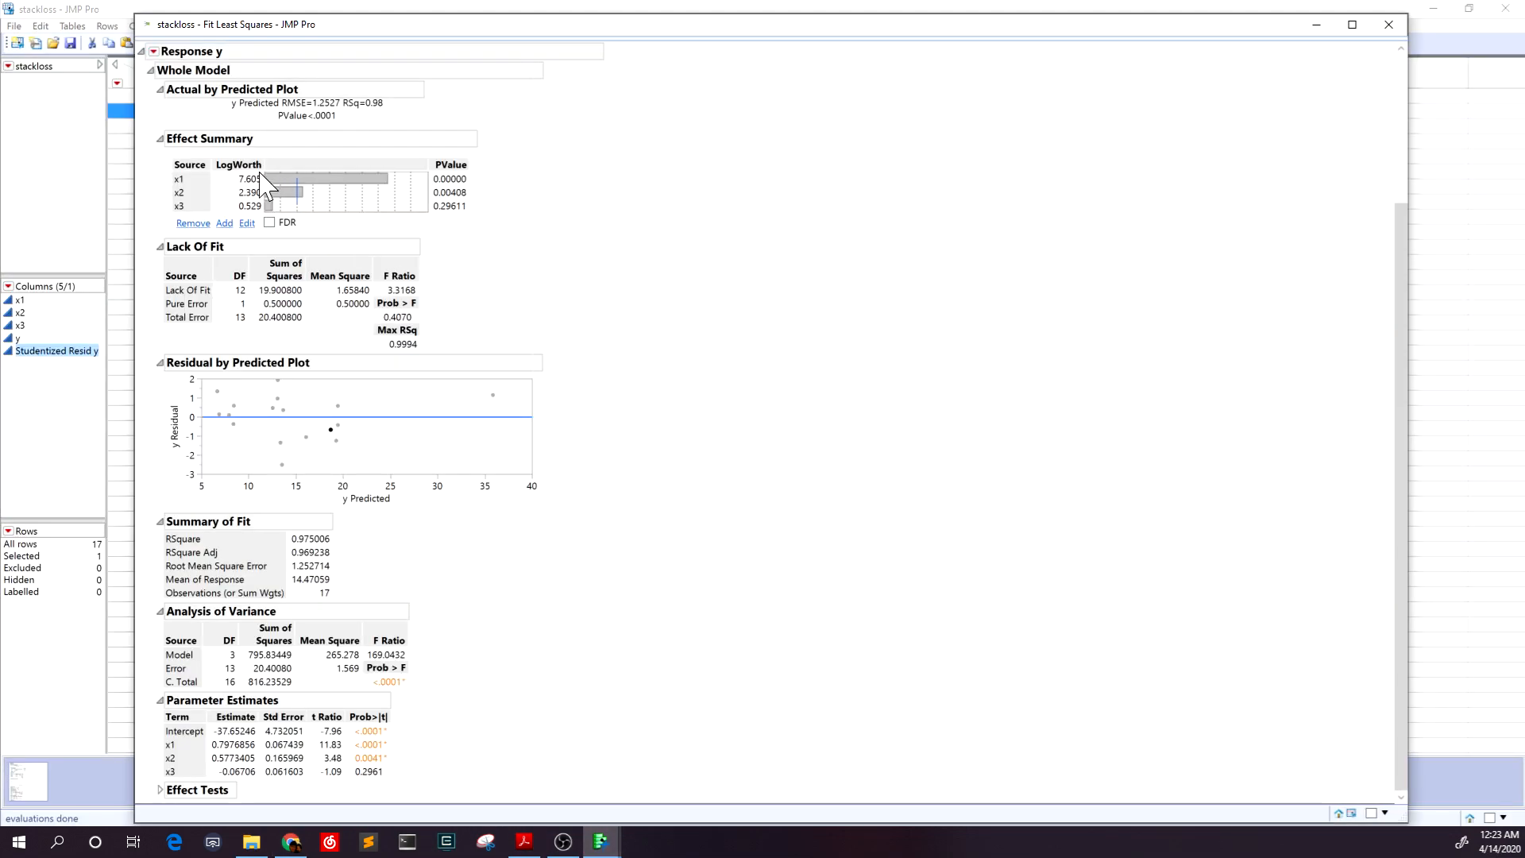
pyautogui.click(153, 52)
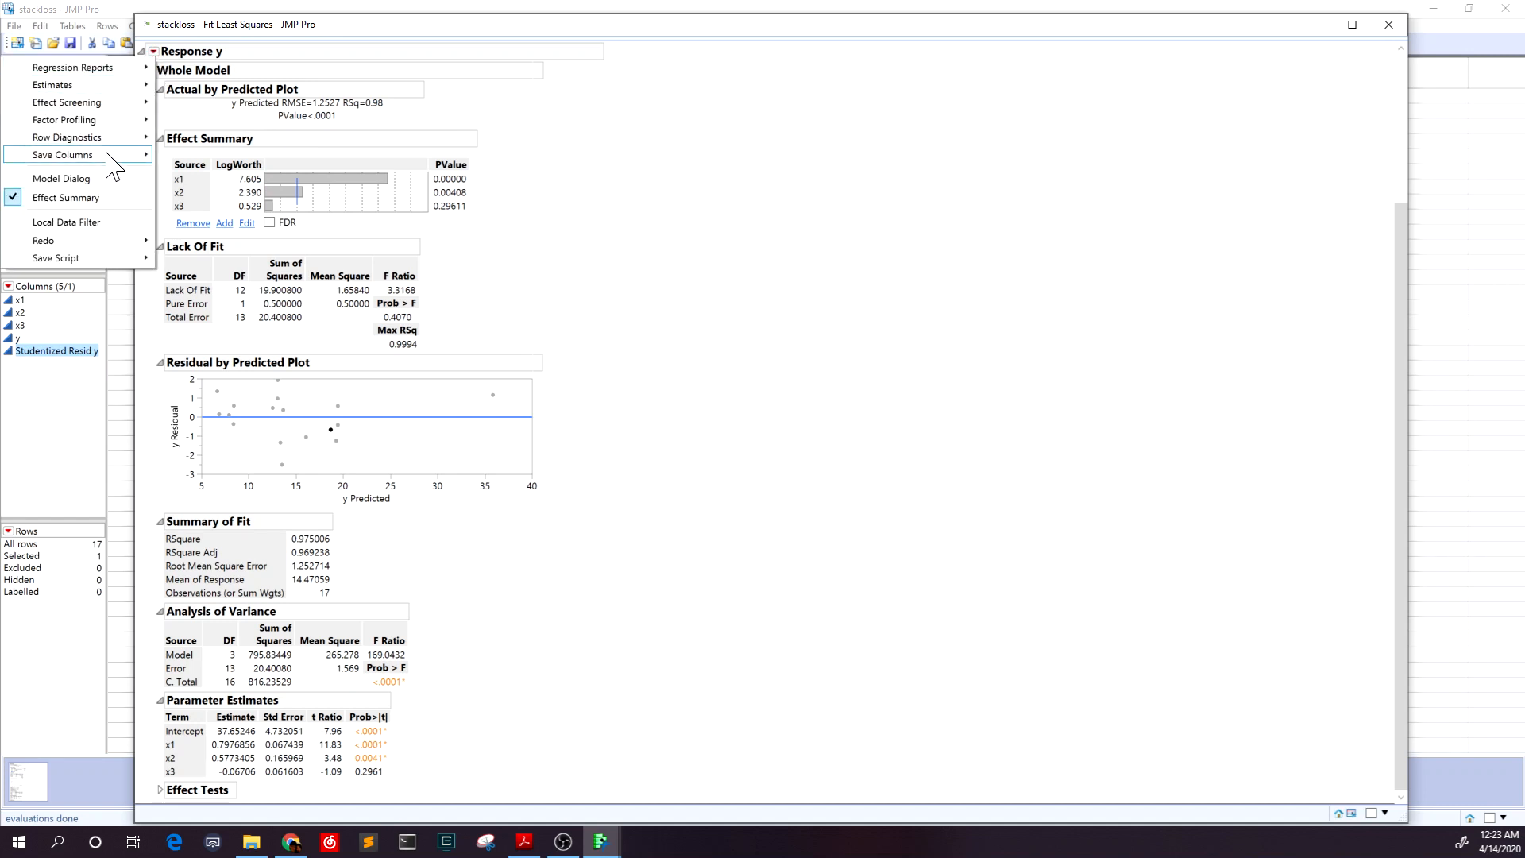
pyautogui.moveTo(112, 165)
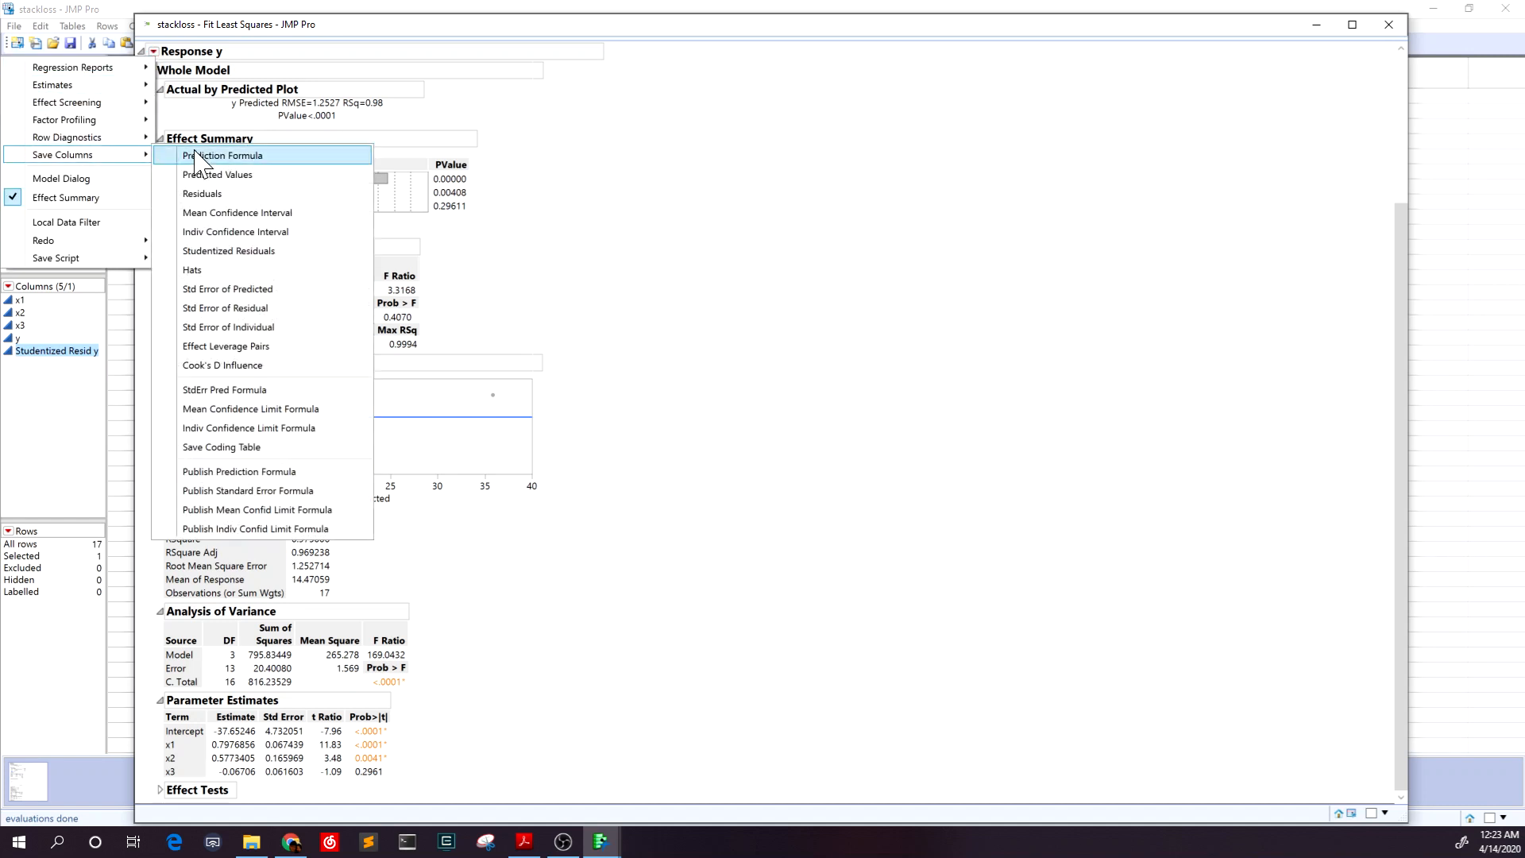
pyautogui.click(270, 175)
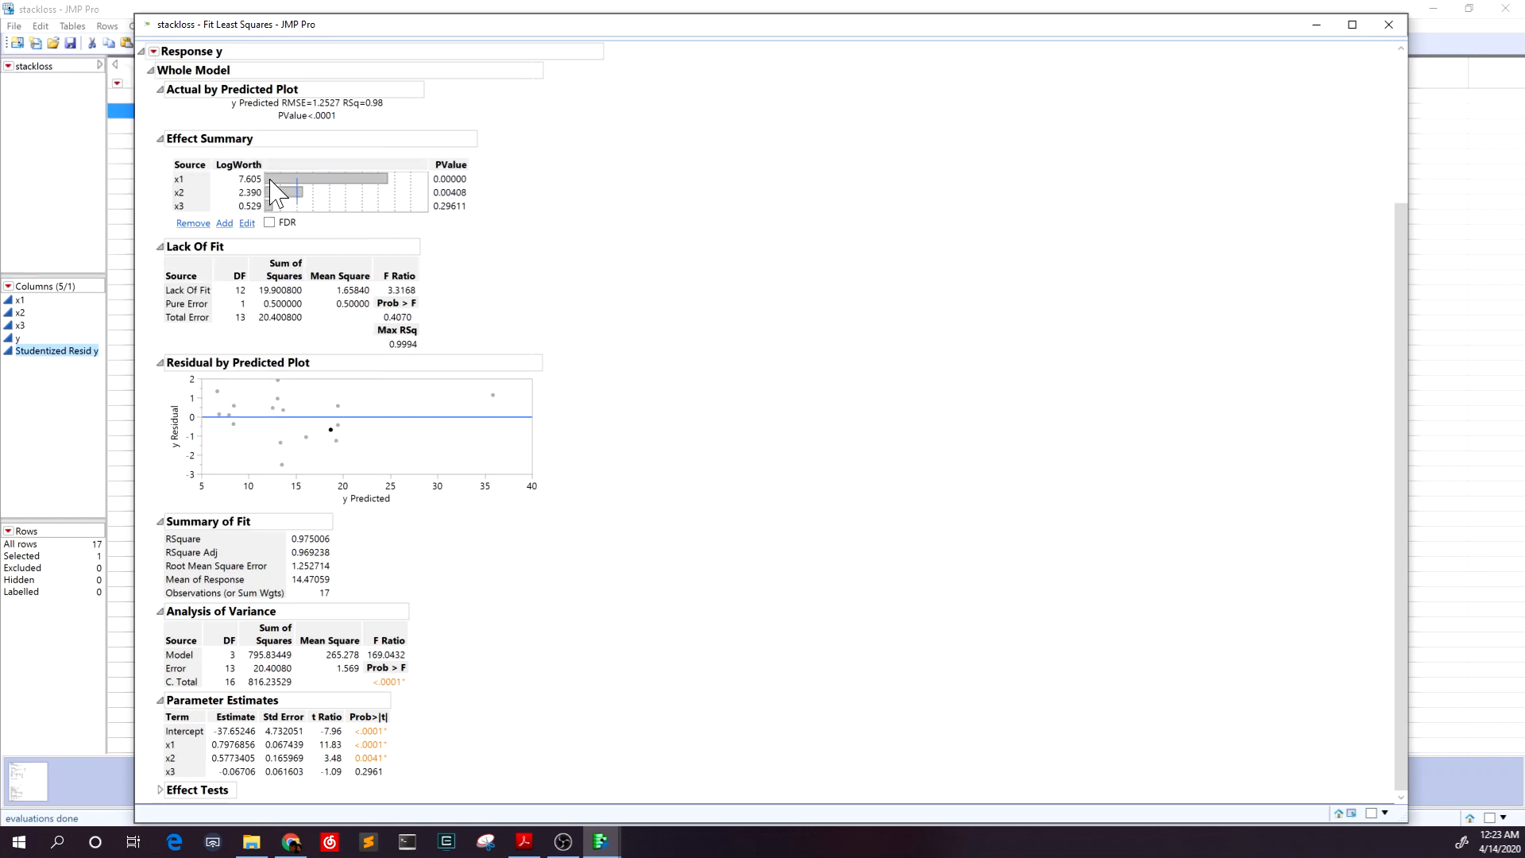
# Step: Save the model's Std Error of Predicted as a data table column
pyautogui.click(153, 52)
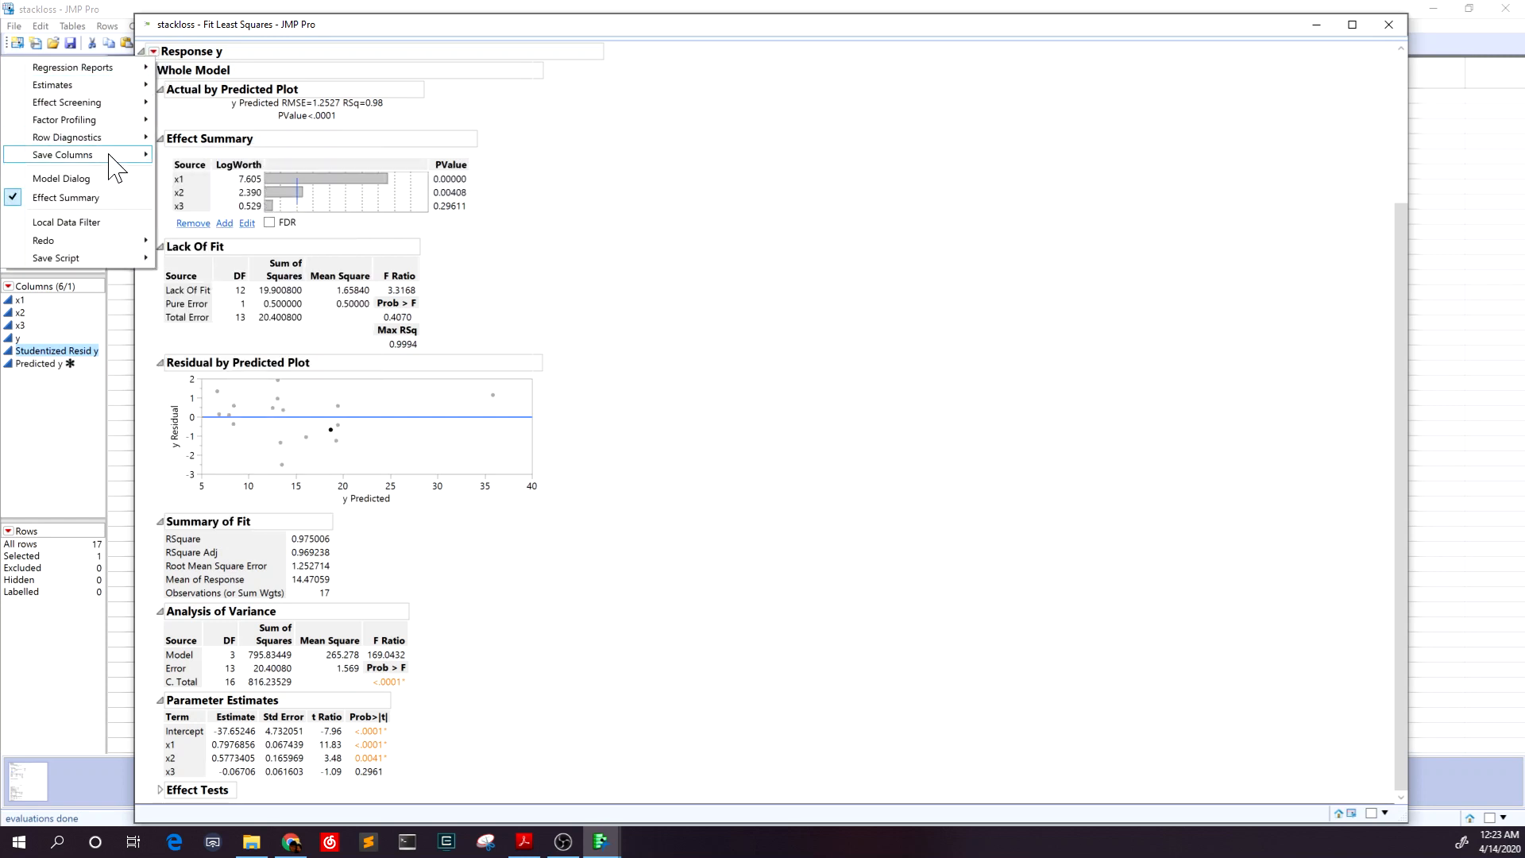
pyautogui.moveTo(110, 155)
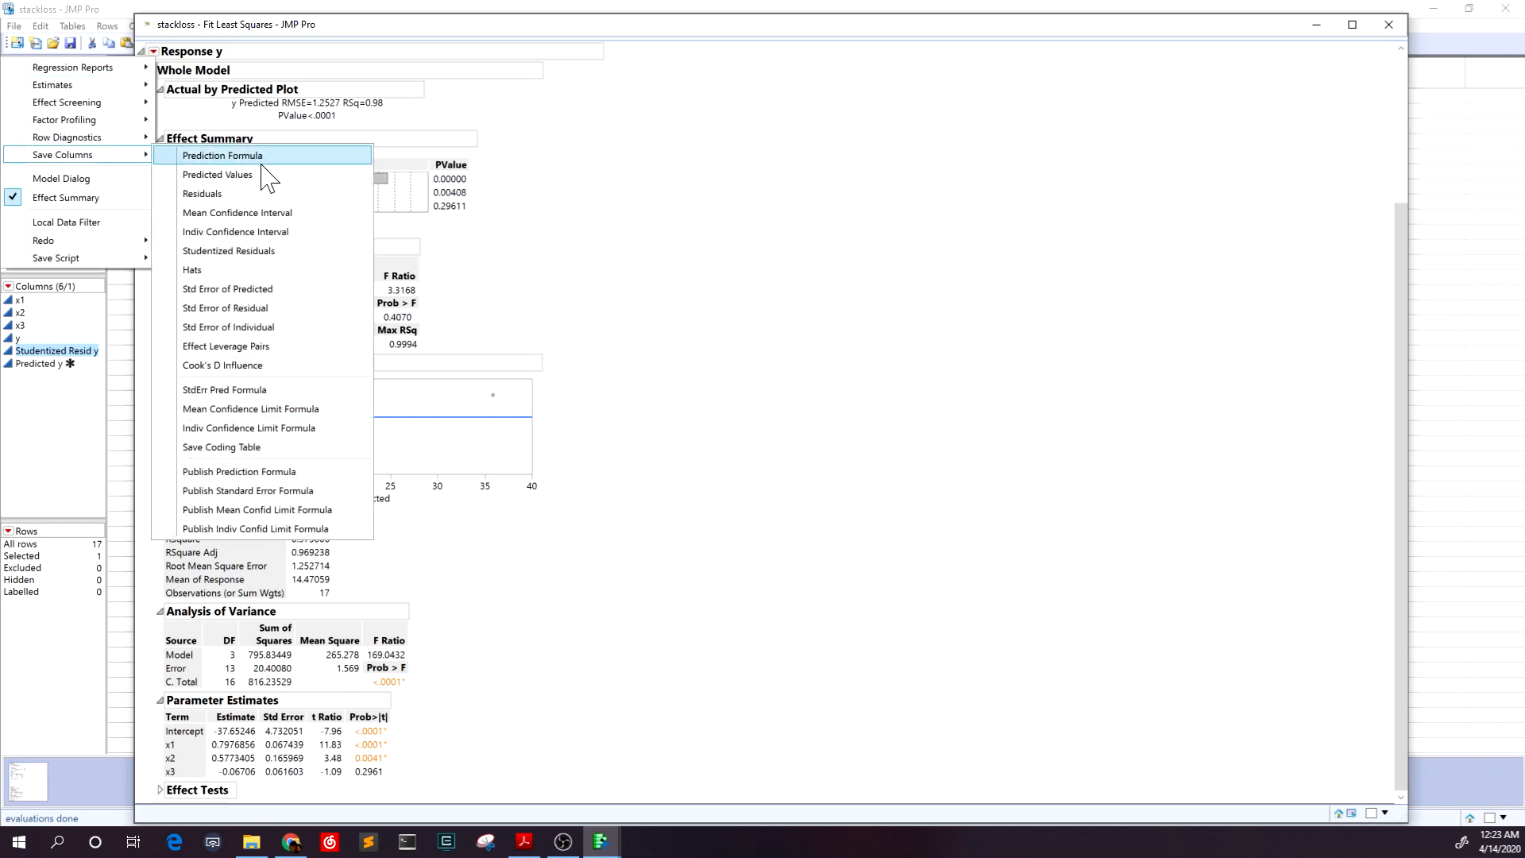
pyautogui.click(282, 290)
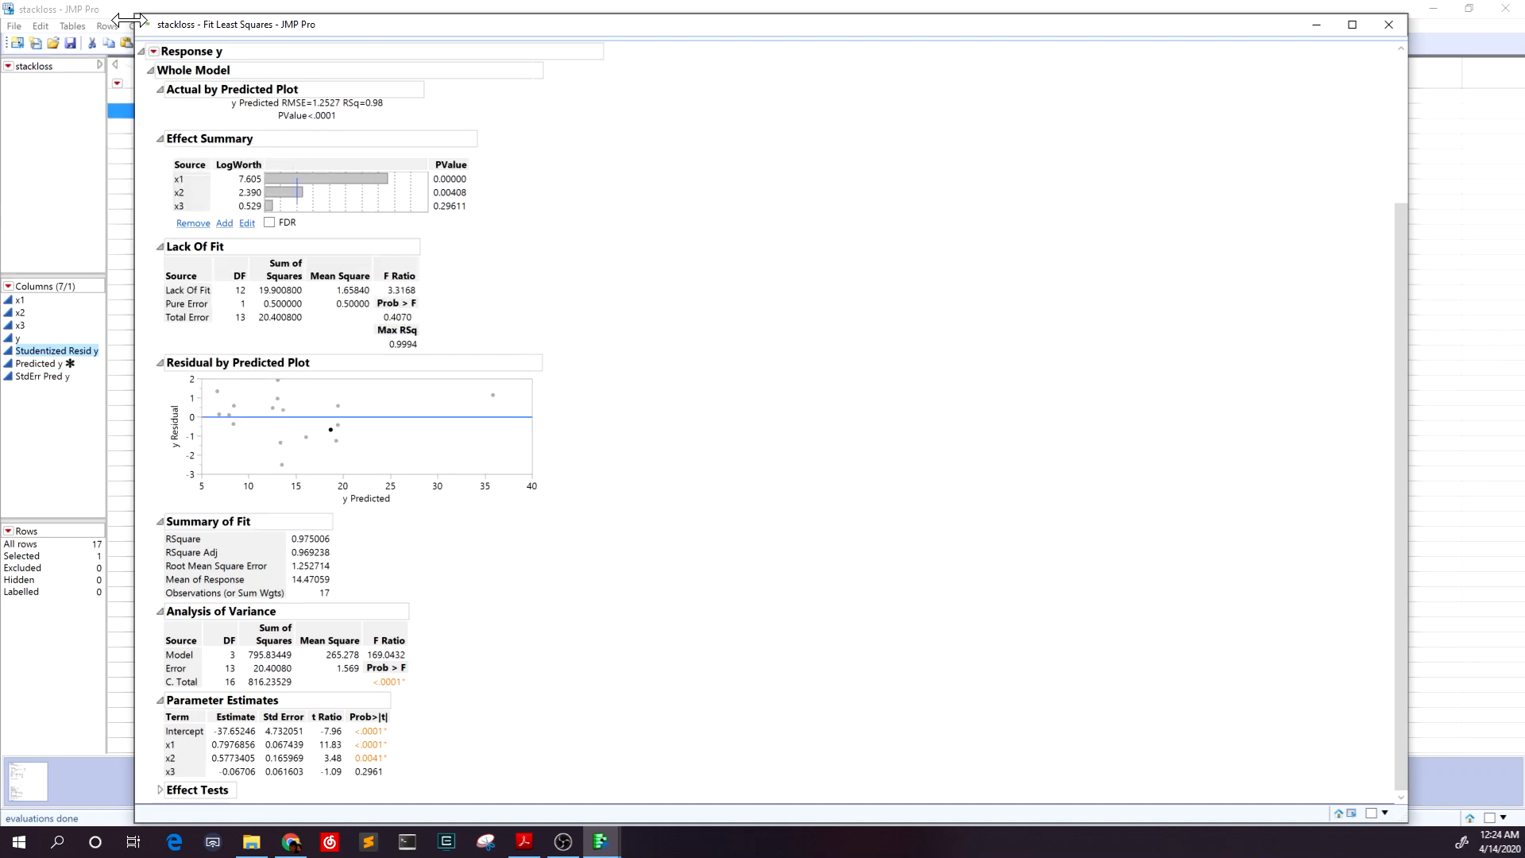
# Step: Bring the stackloss data table forward and examine the Predicted y and StdErr Pred y columns
pyautogui.click(118, 11)
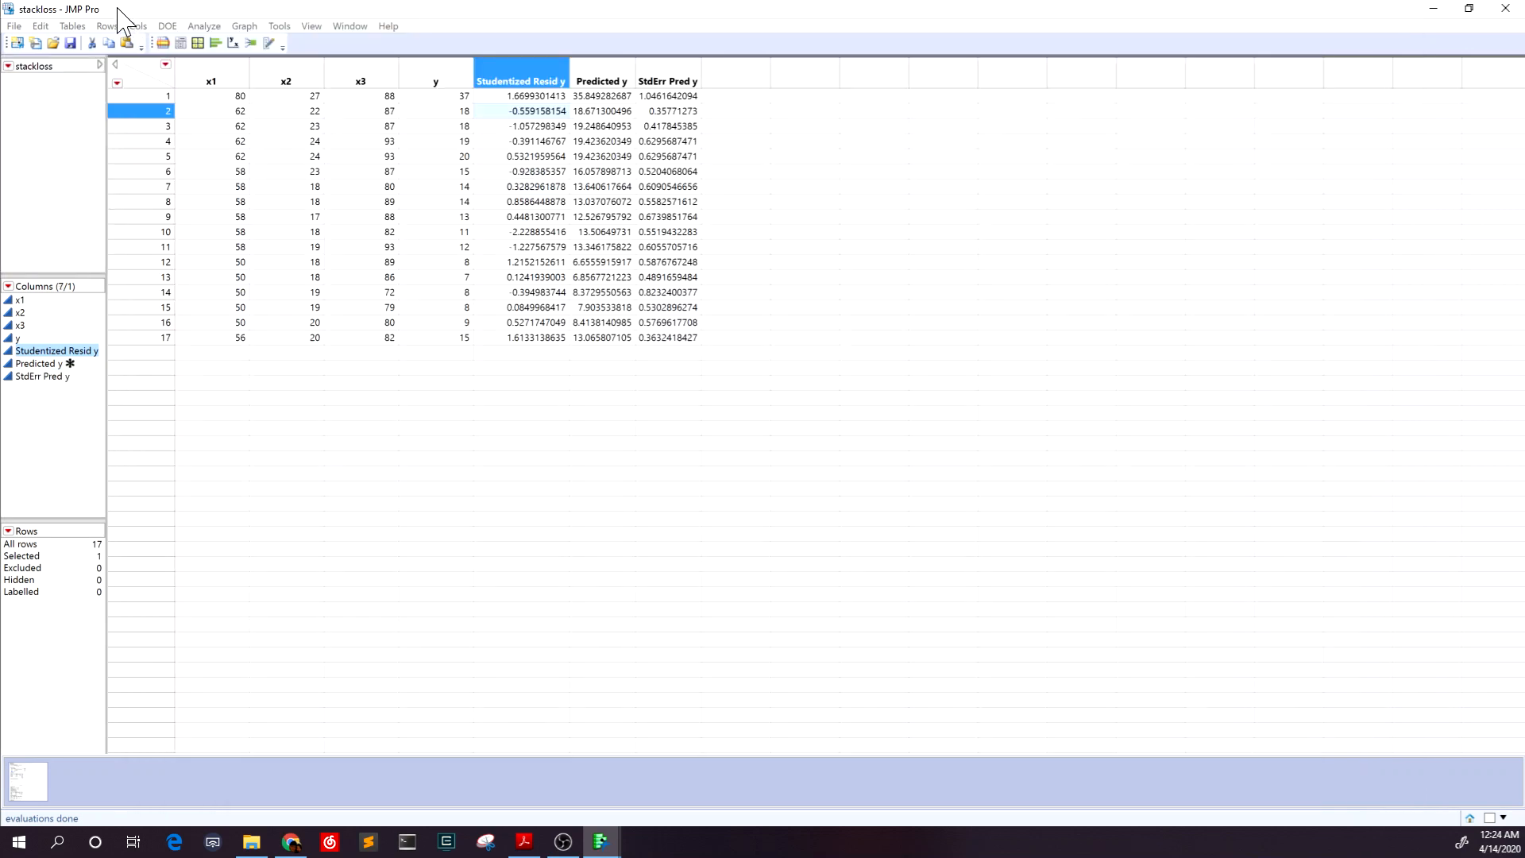
pyautogui.click(619, 72)
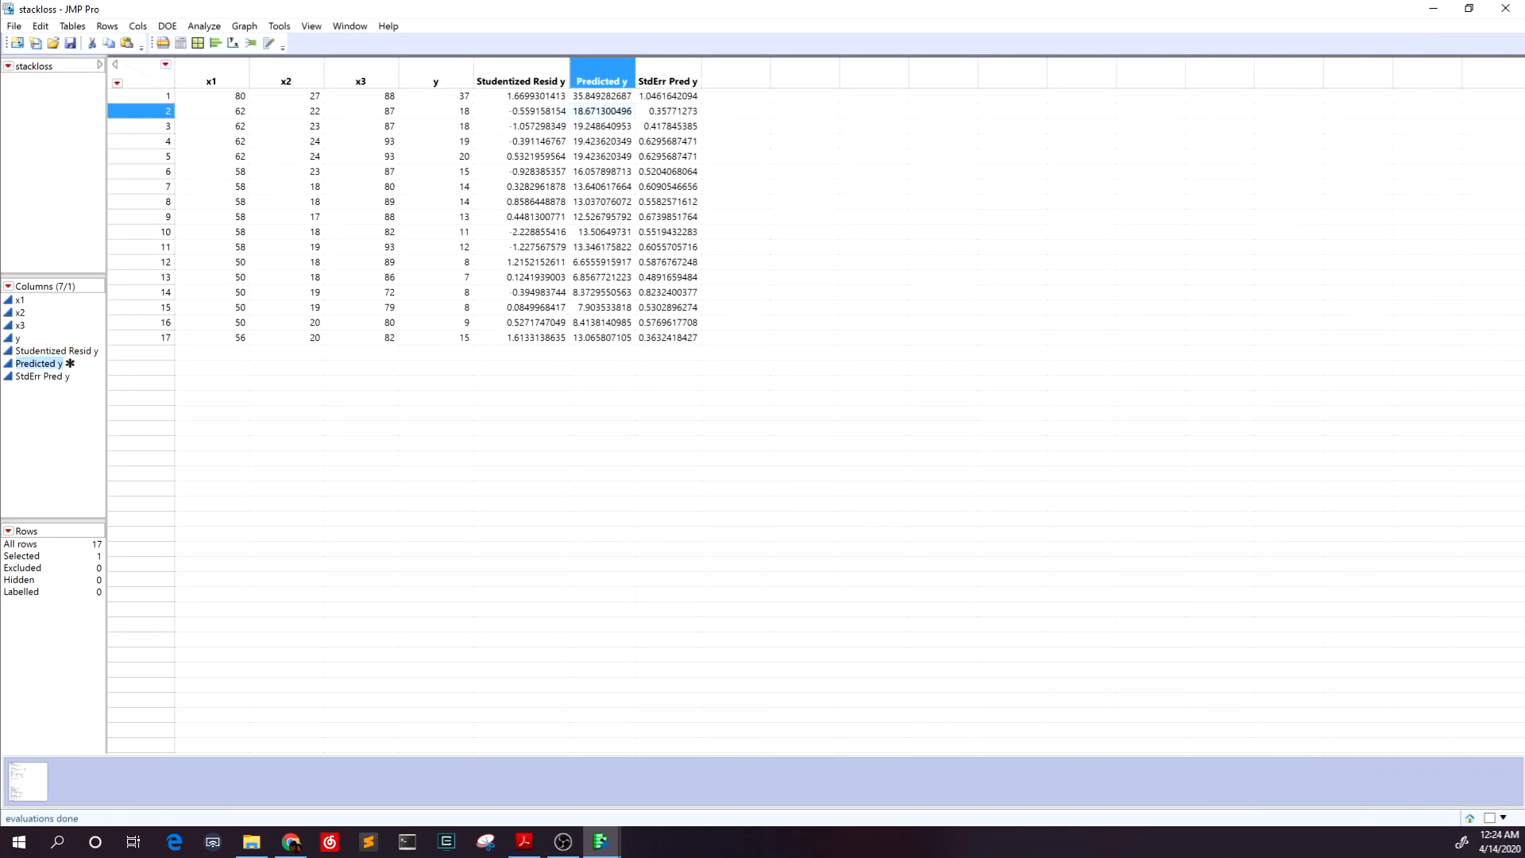
pyautogui.click(684, 80)
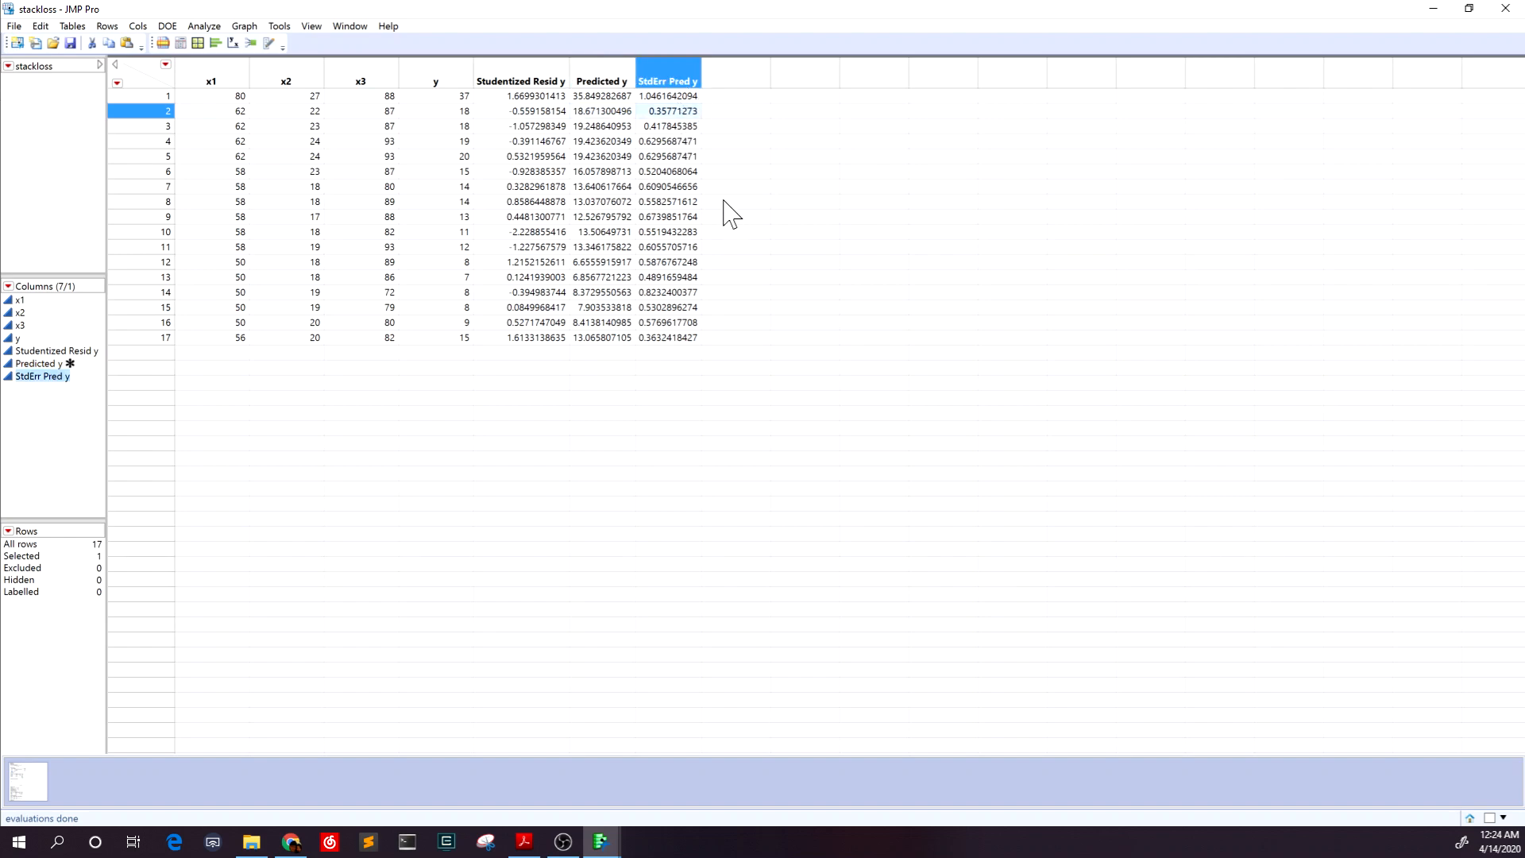
# Step: Switch to the PDF slides in Acrobat Reader and compare the predicted-value table with the stack loss confidence interval calculation
pyautogui.click(524, 842)
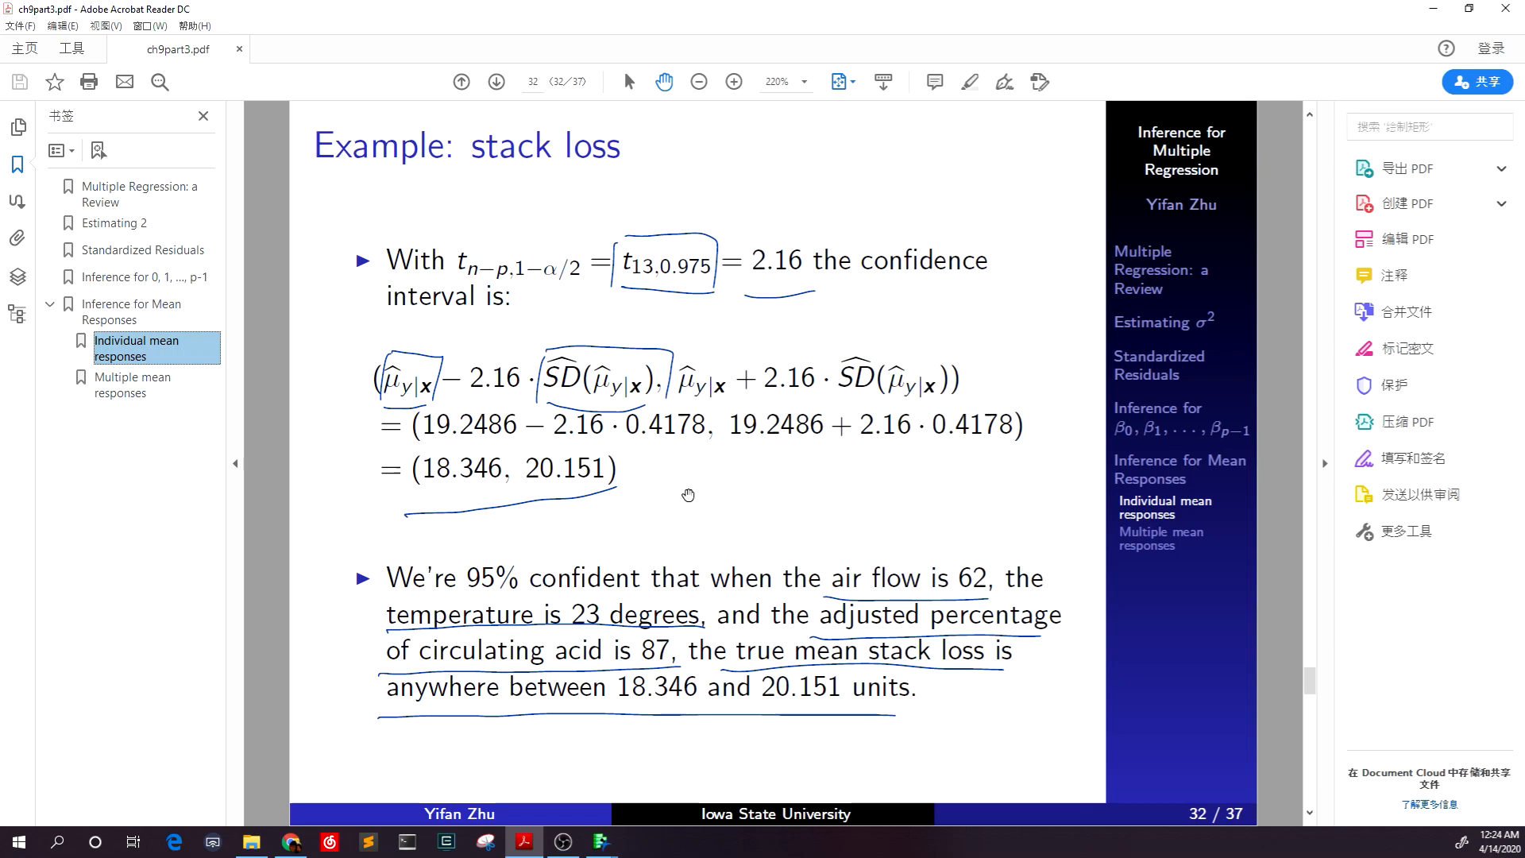
pyautogui.scroll(1, 688, 495)
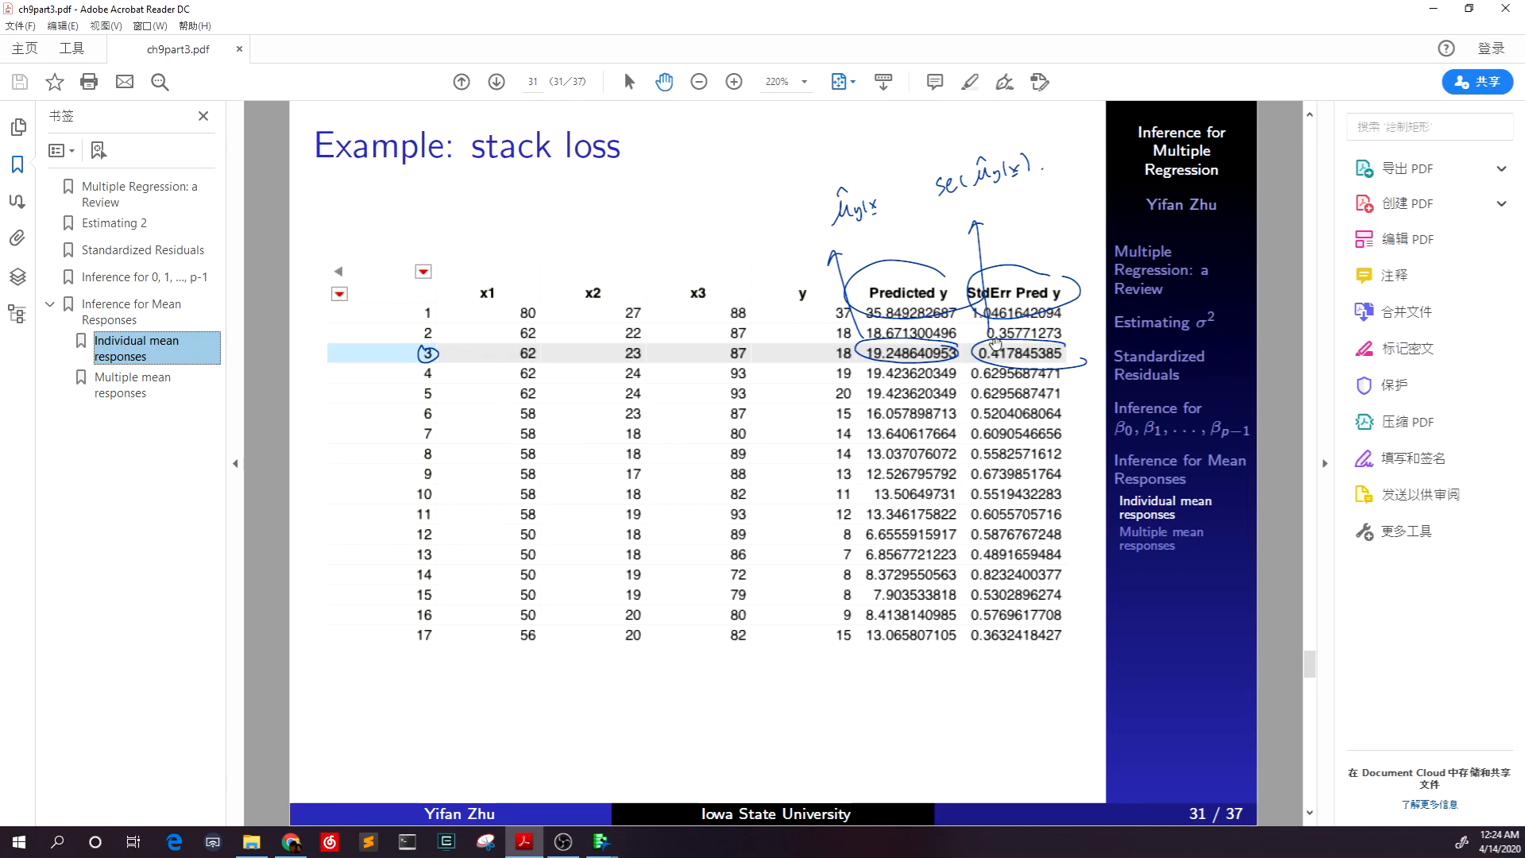
pyautogui.scroll(-1, 705, 409)
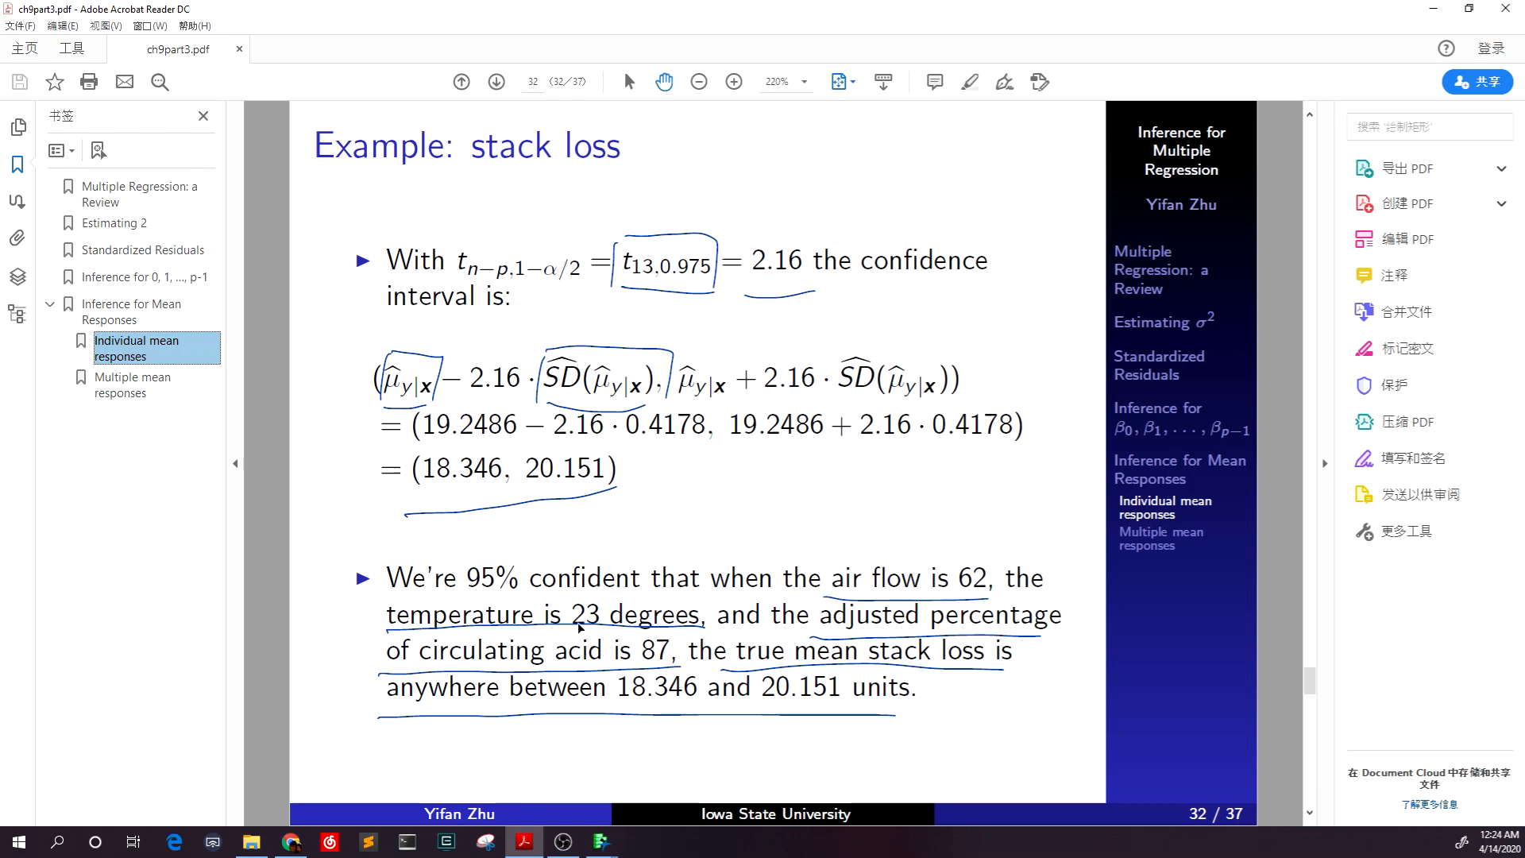
# Step: Return to the JMP stackloss table and inspect row 3's Predicted y and full-precision StdErr Pred y, leaving the cell unedited
pyautogui.click(536, 844)
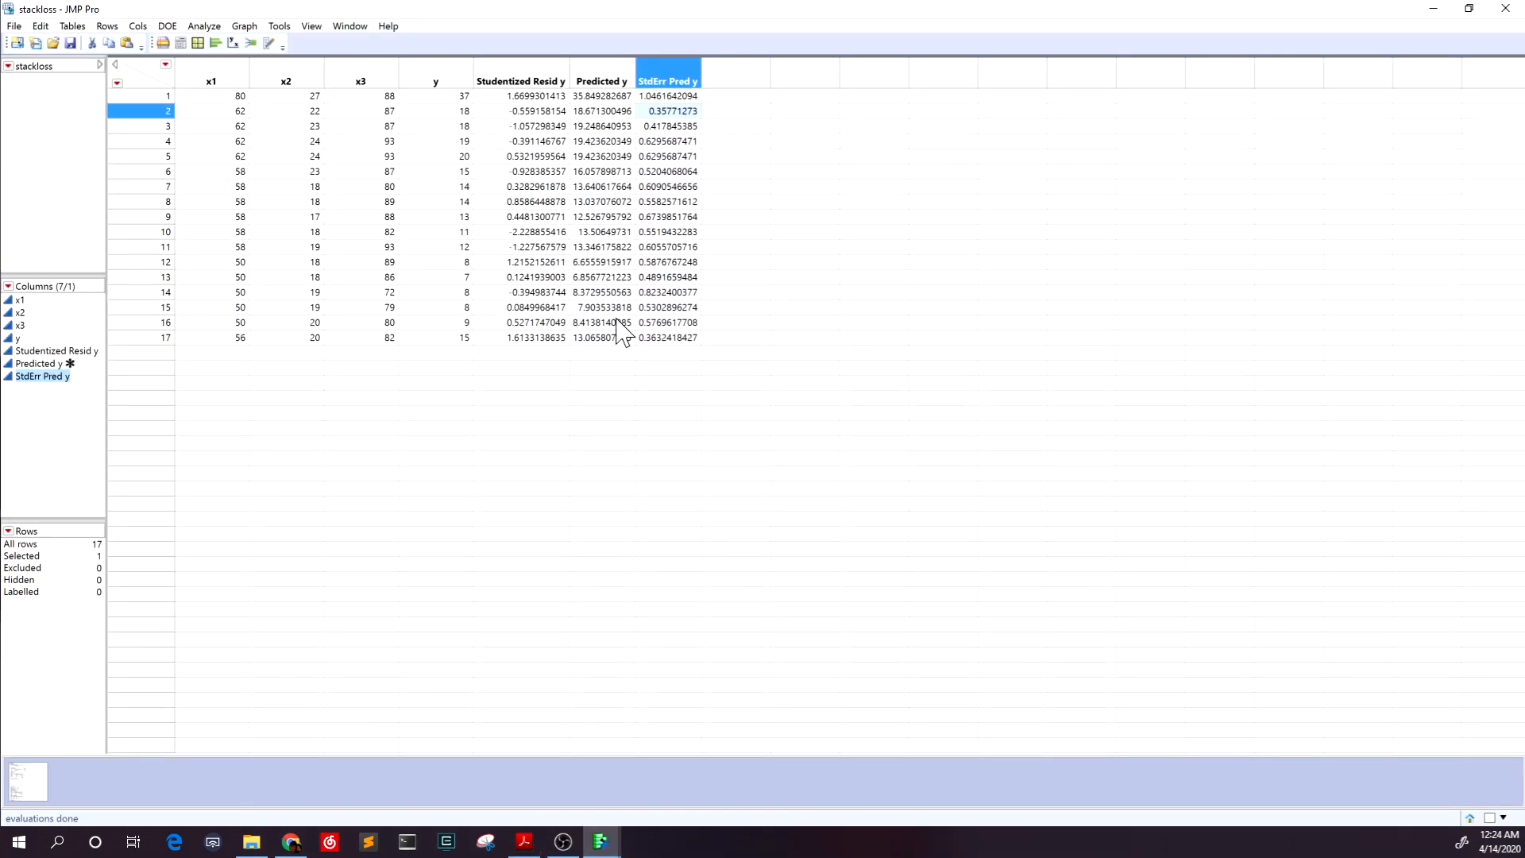
pyautogui.click(590, 127)
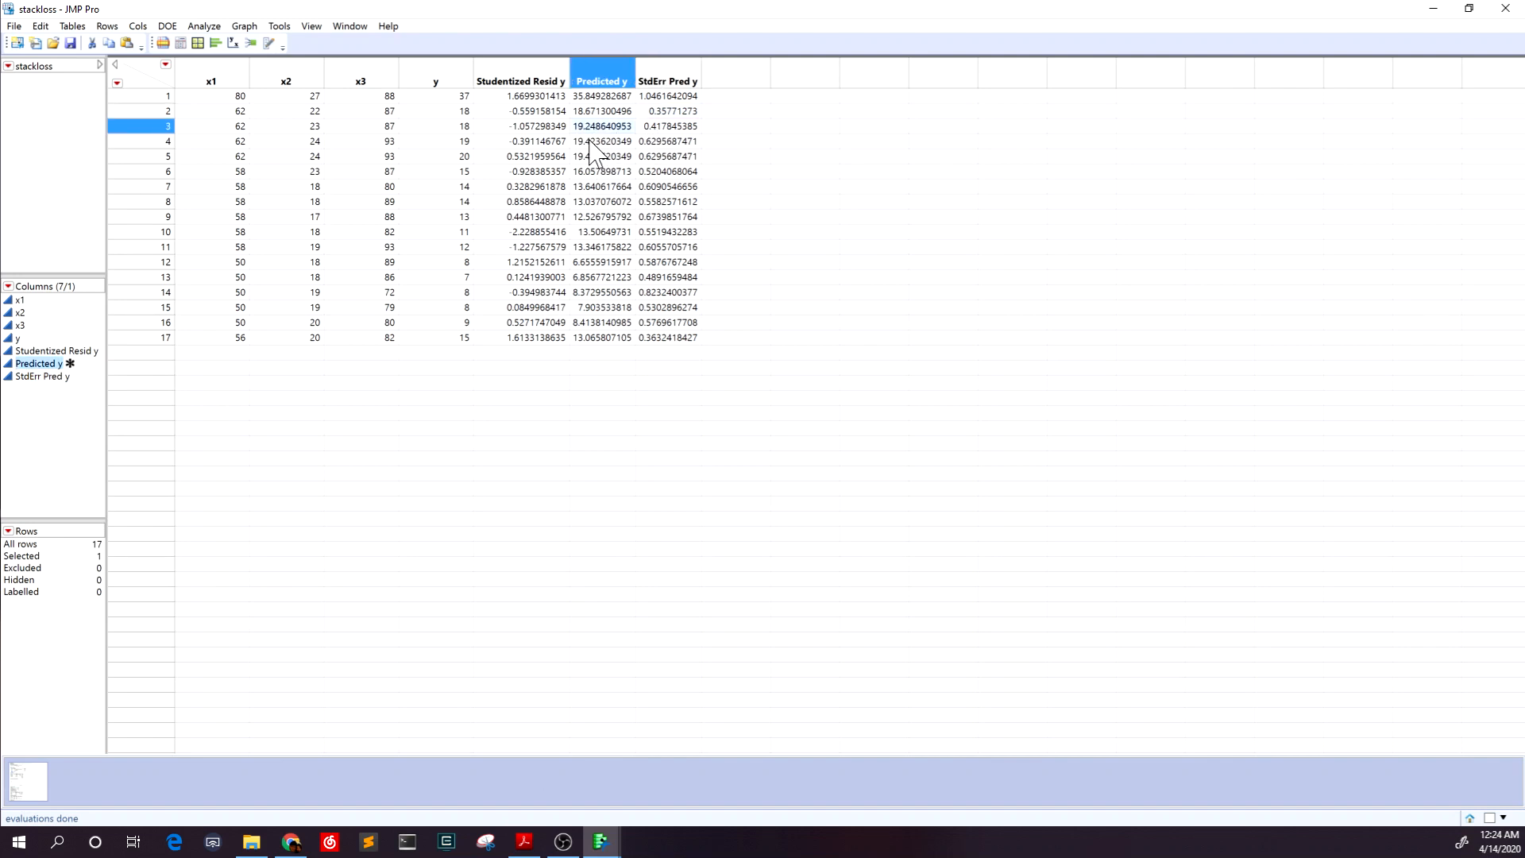
pyautogui.doubleClick(661, 126)
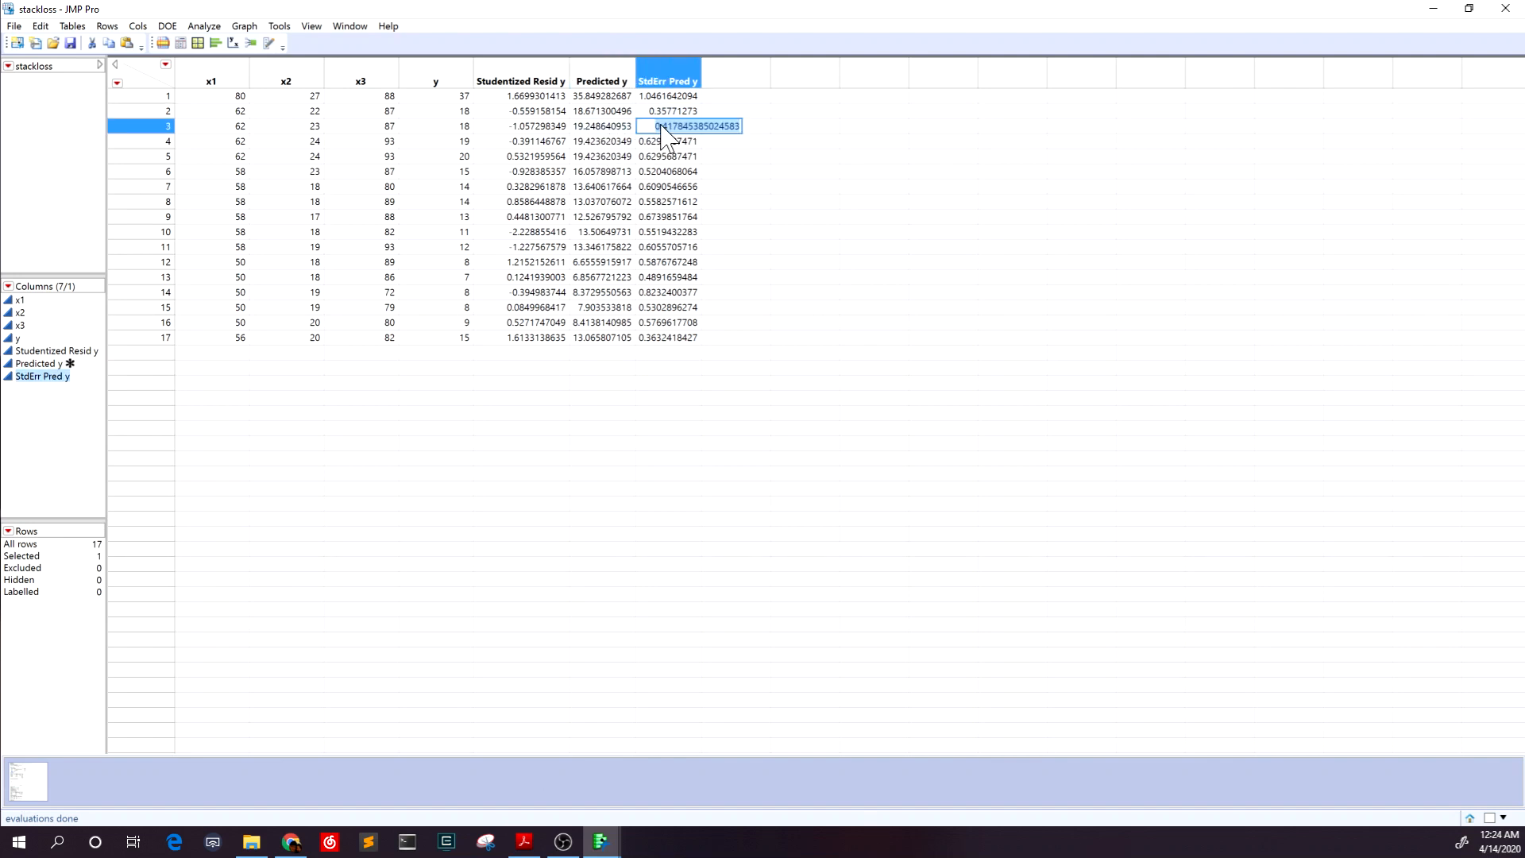
pyautogui.press('Escape')
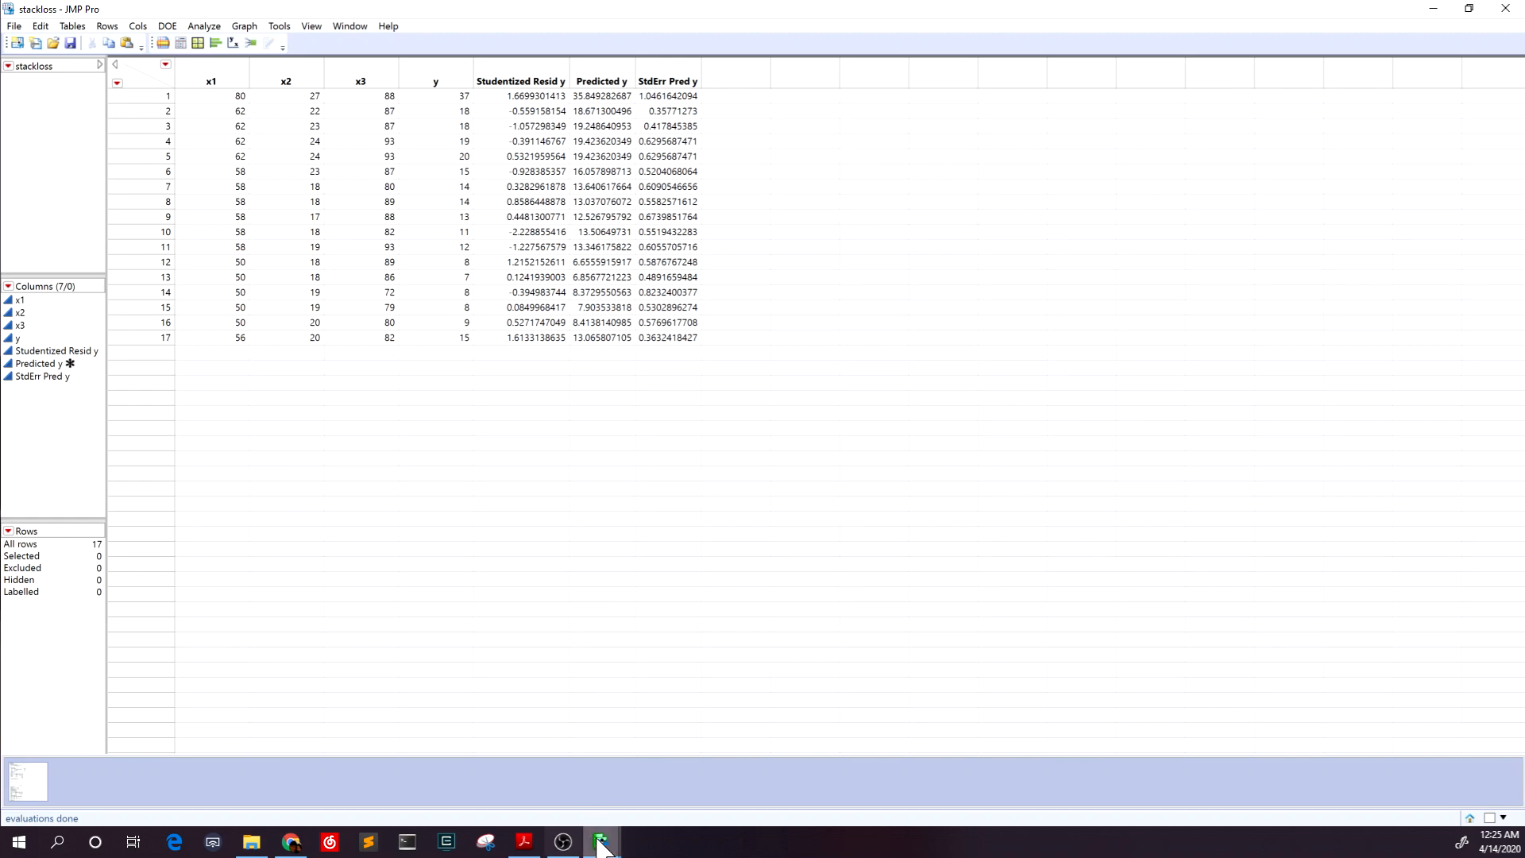
# Step: Save the Mean Confidence Interval limits from the stackloss Fit Least Squares report as data table columns
pyautogui.moveTo(597, 841)
pyautogui.moveTo(755, 753)
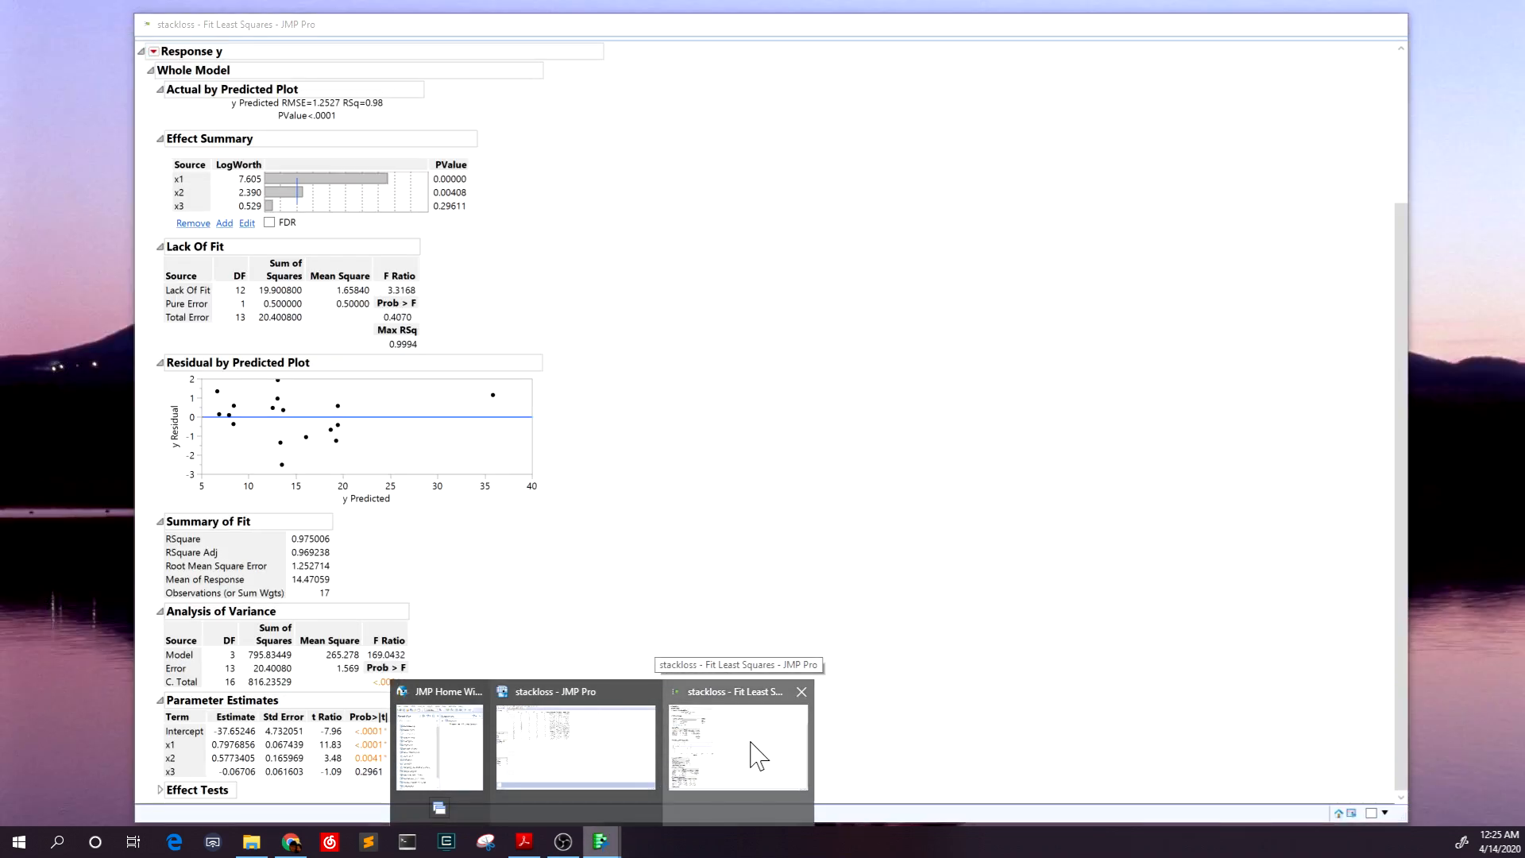
pyautogui.click(759, 755)
pyautogui.click(154, 52)
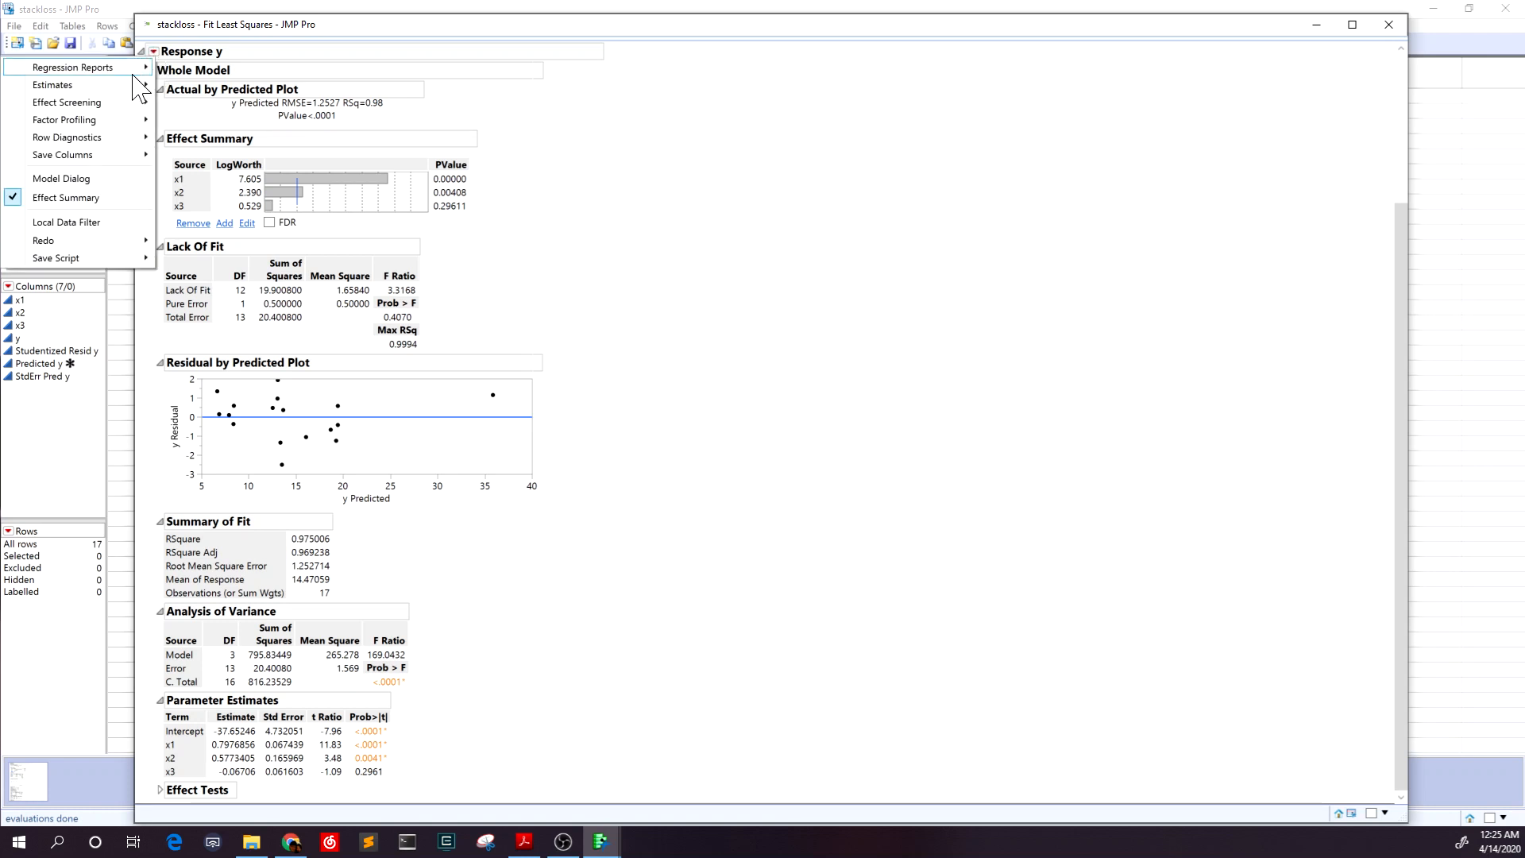
pyautogui.moveTo(92, 157)
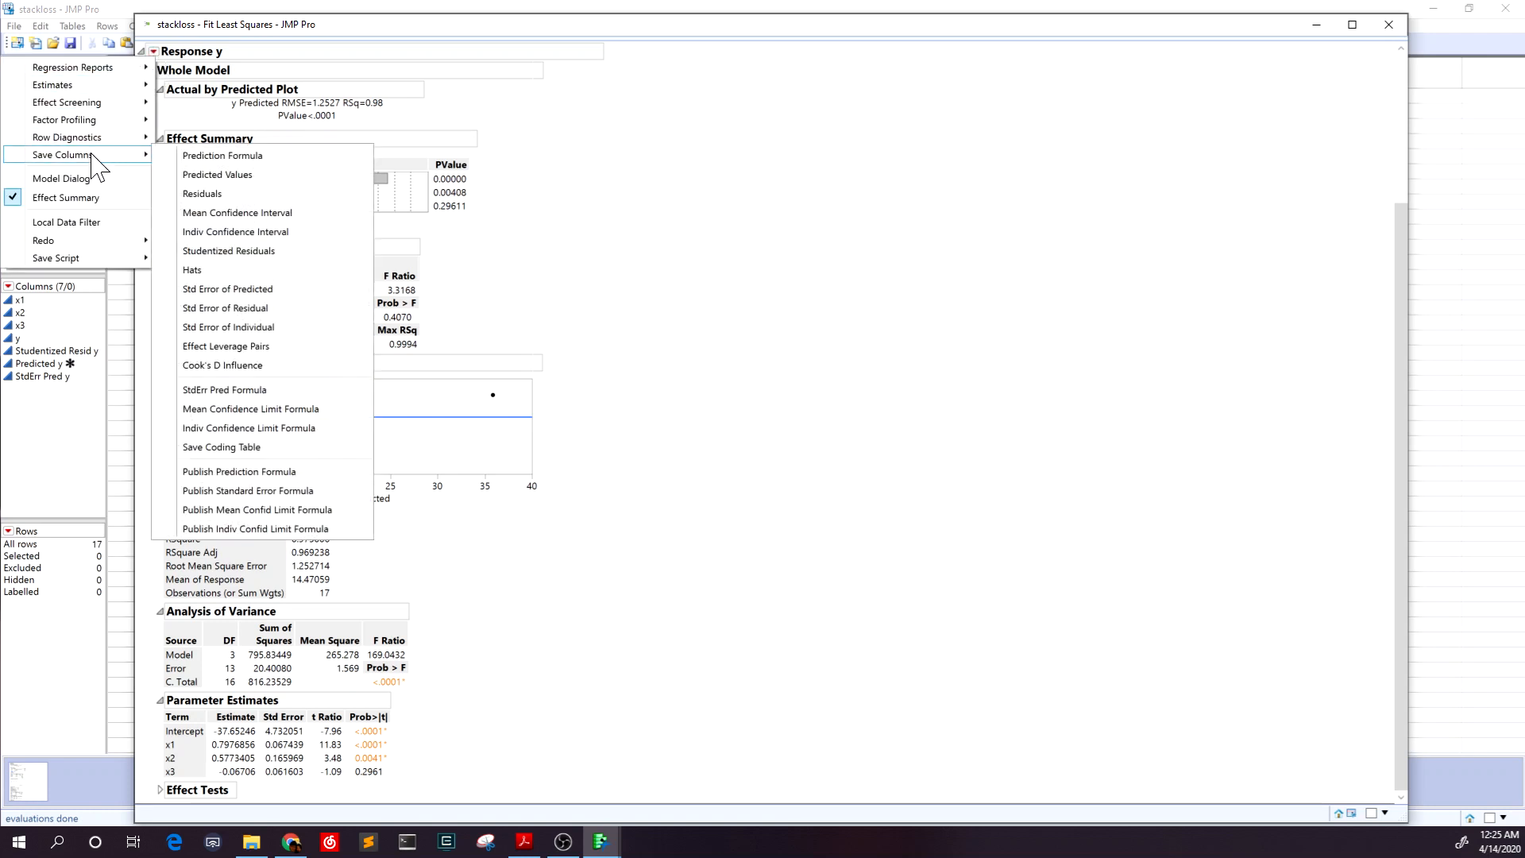
pyautogui.click(310, 212)
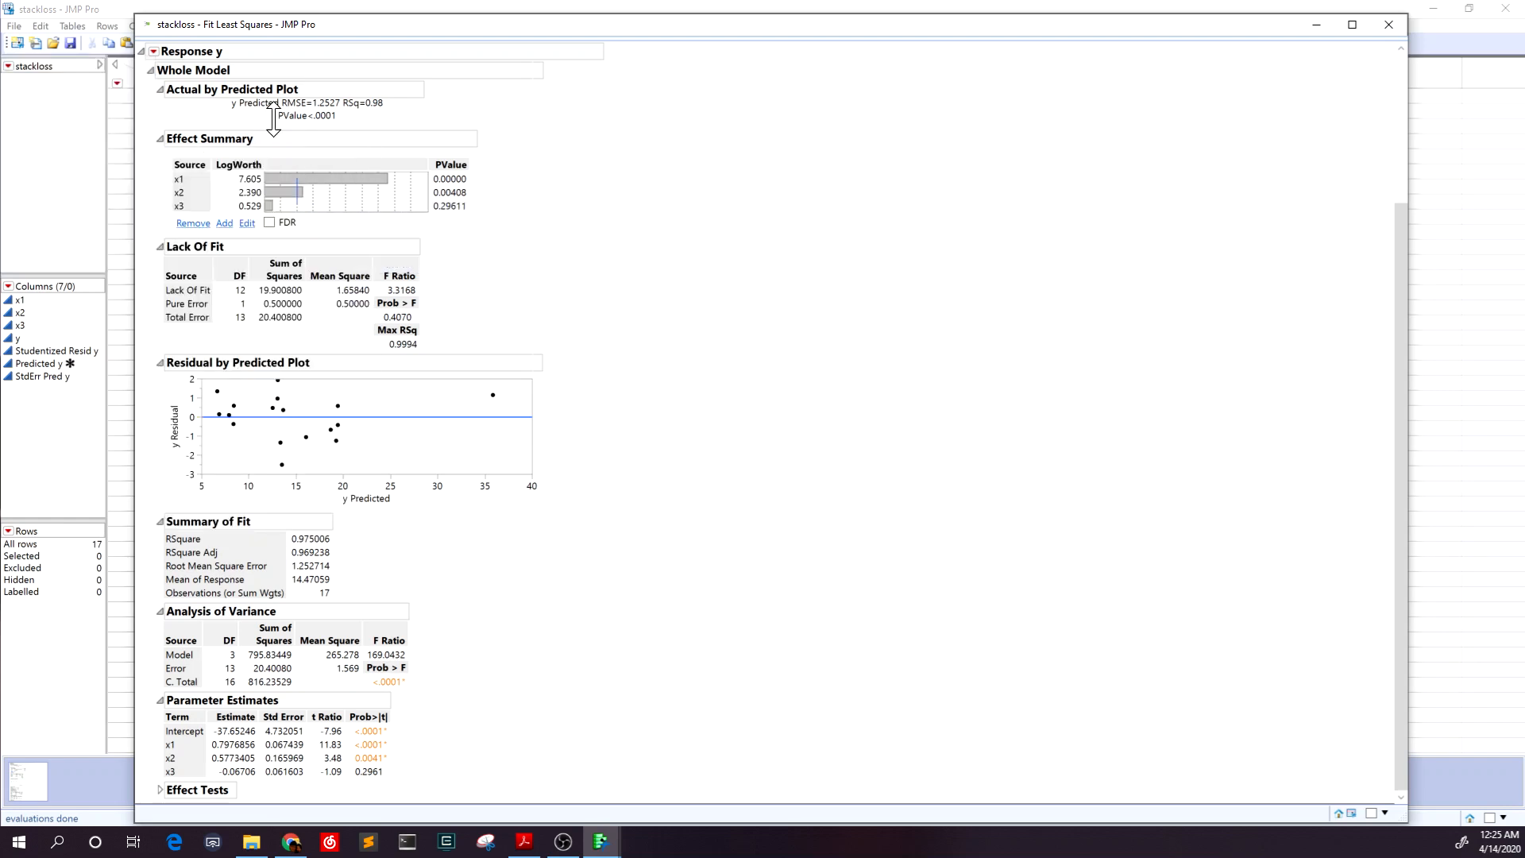
# Step: Bring the stackloss data table forward and inspect row 3's Lower 95% Mean y and Upper 95% Mean y
pyautogui.click(123, 5)
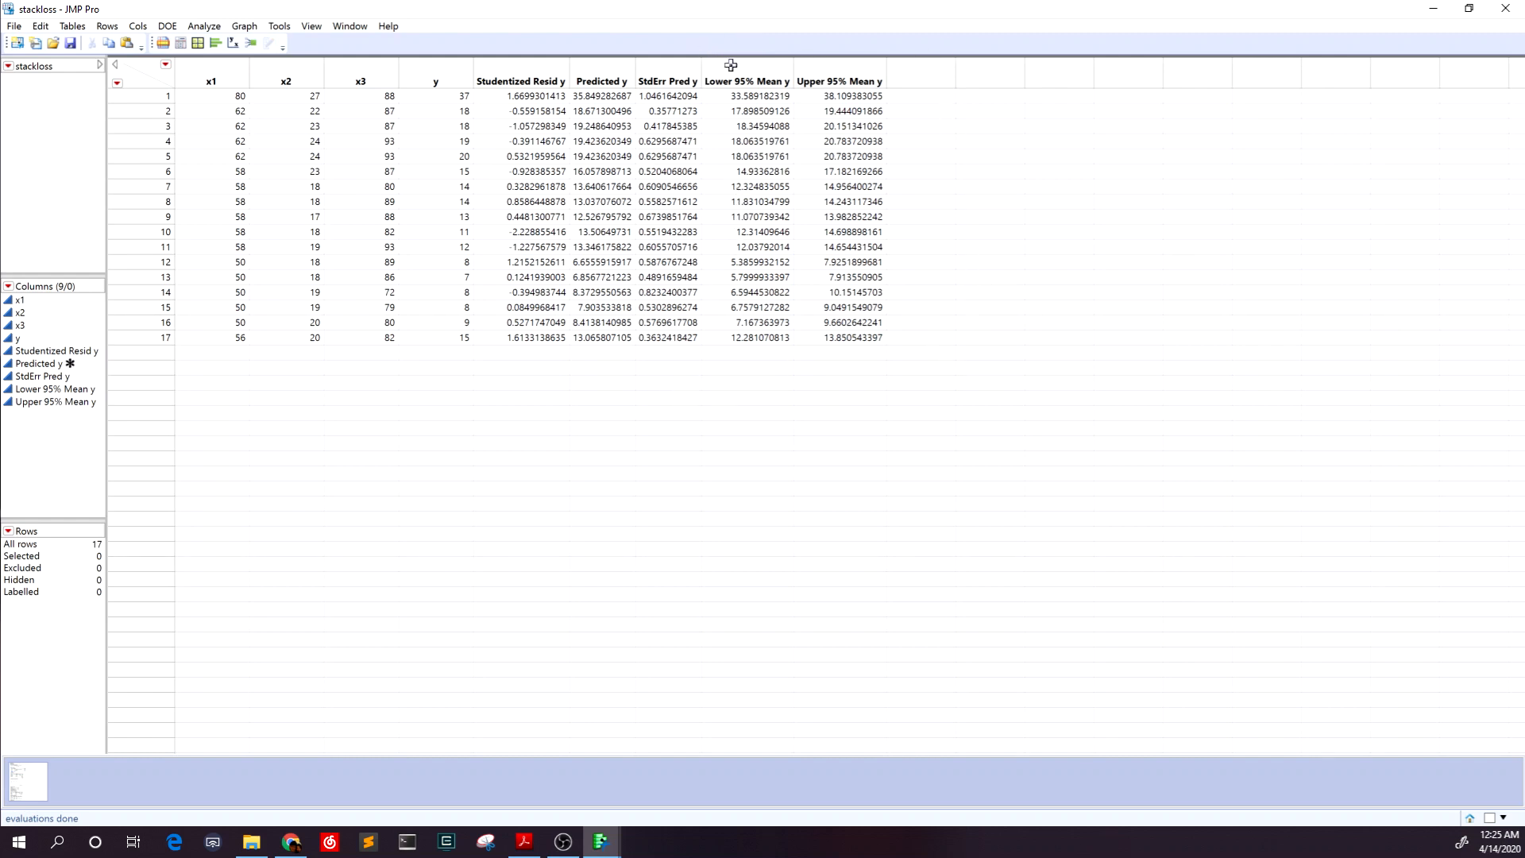
pyautogui.click(756, 131)
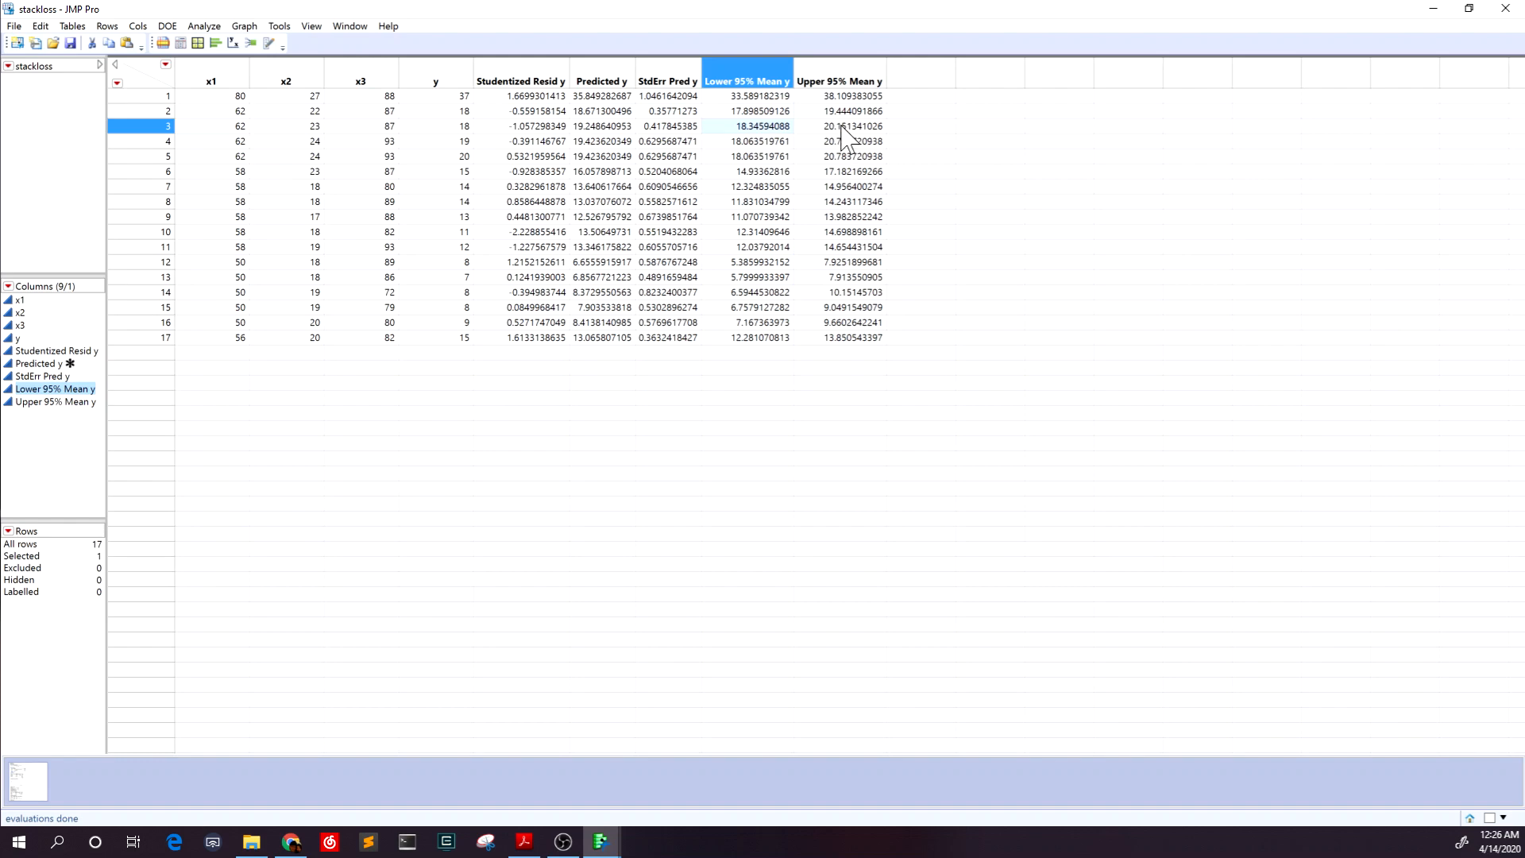
pyautogui.press('Right')
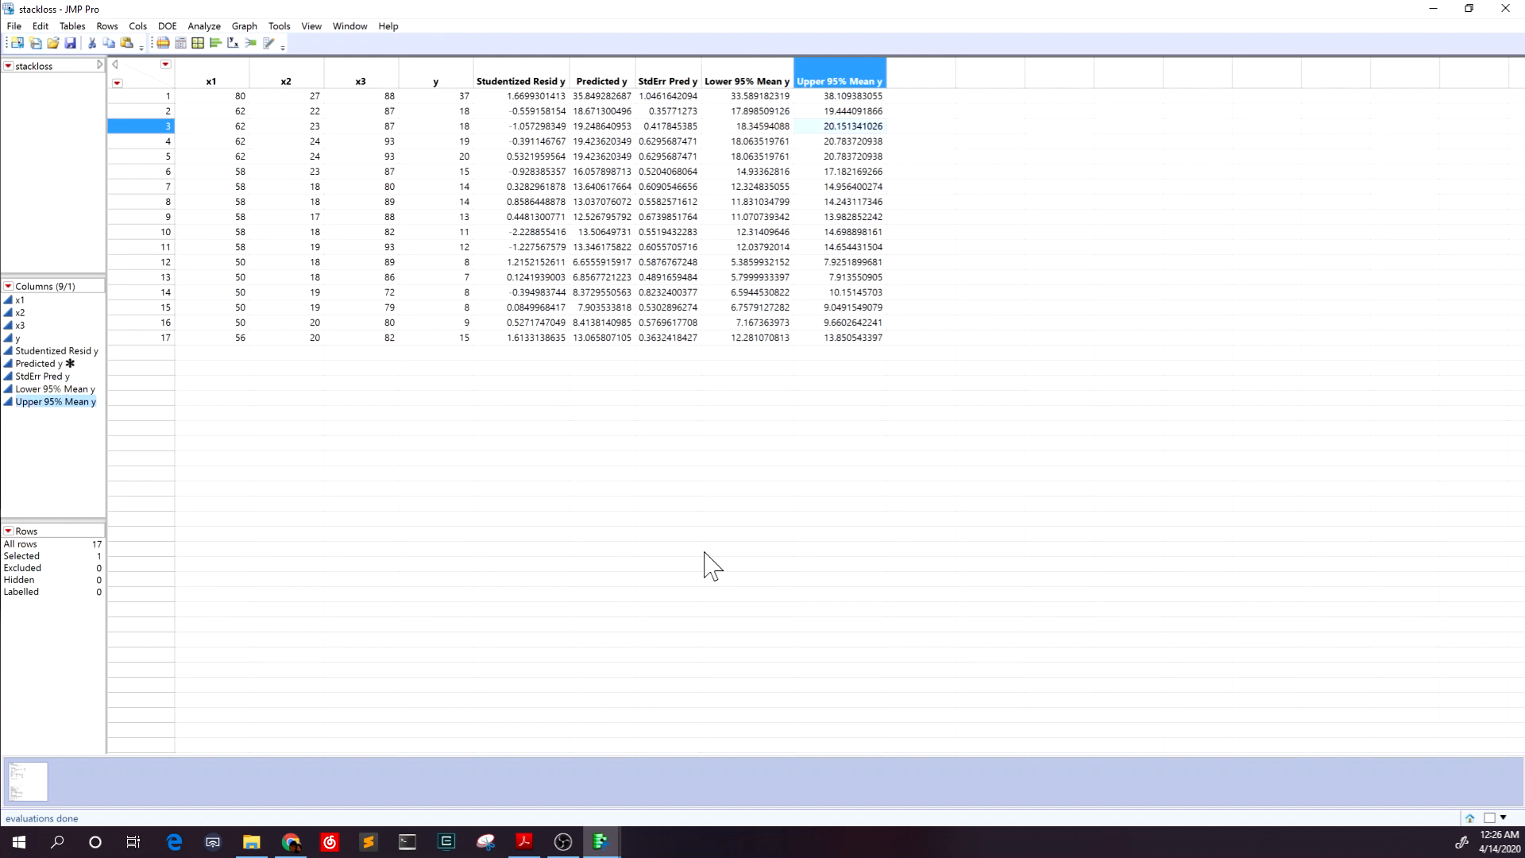
# Step: Switch to the PDF slides in Acrobat Reader and check the stack loss confidence interval against row 3's saved mean limits
pyautogui.click(525, 842)
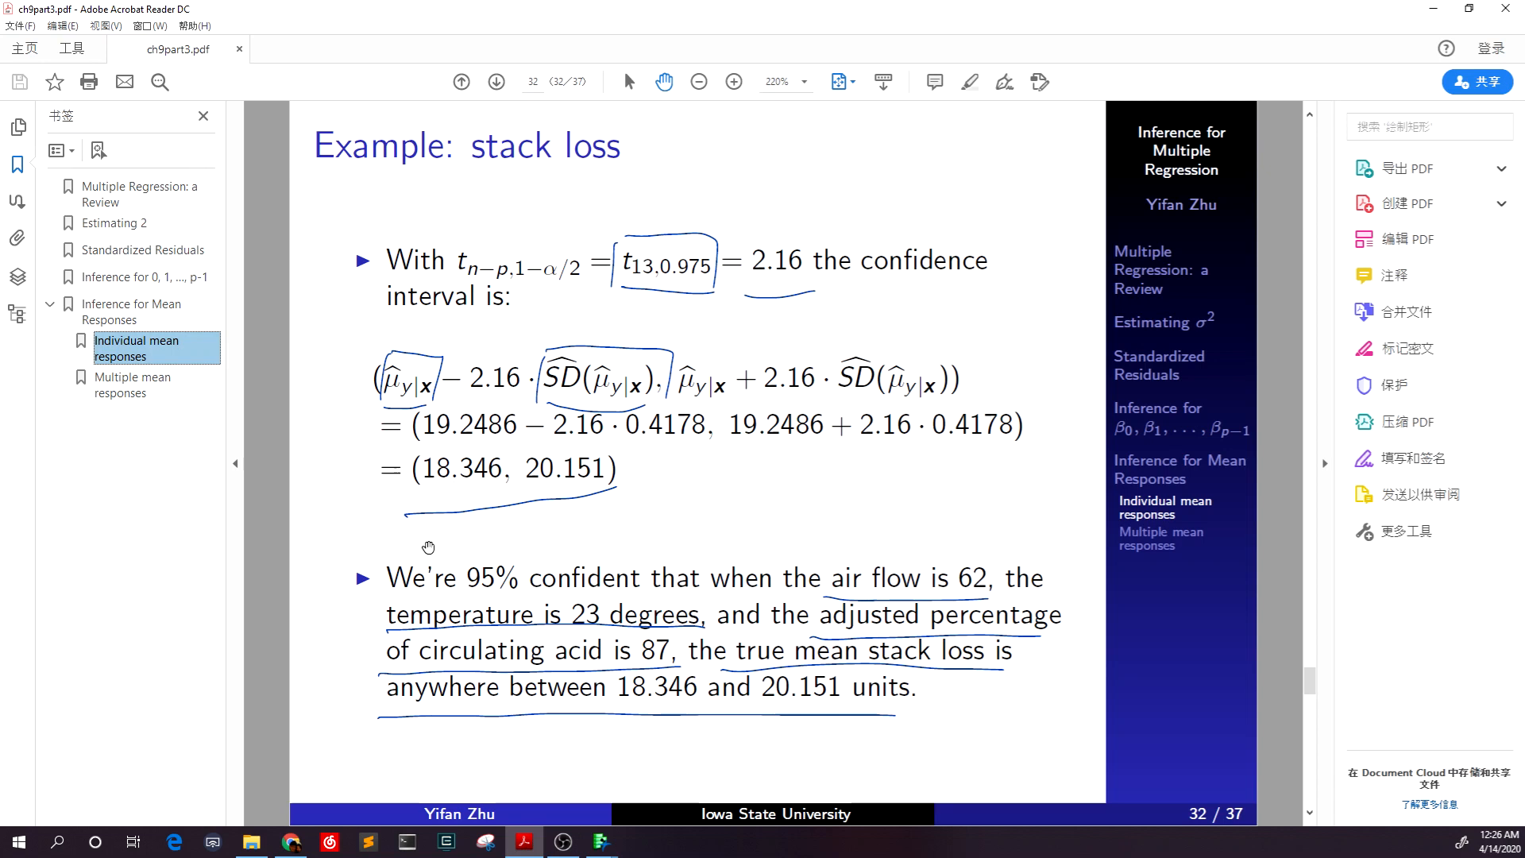
pyautogui.click(293, 844)
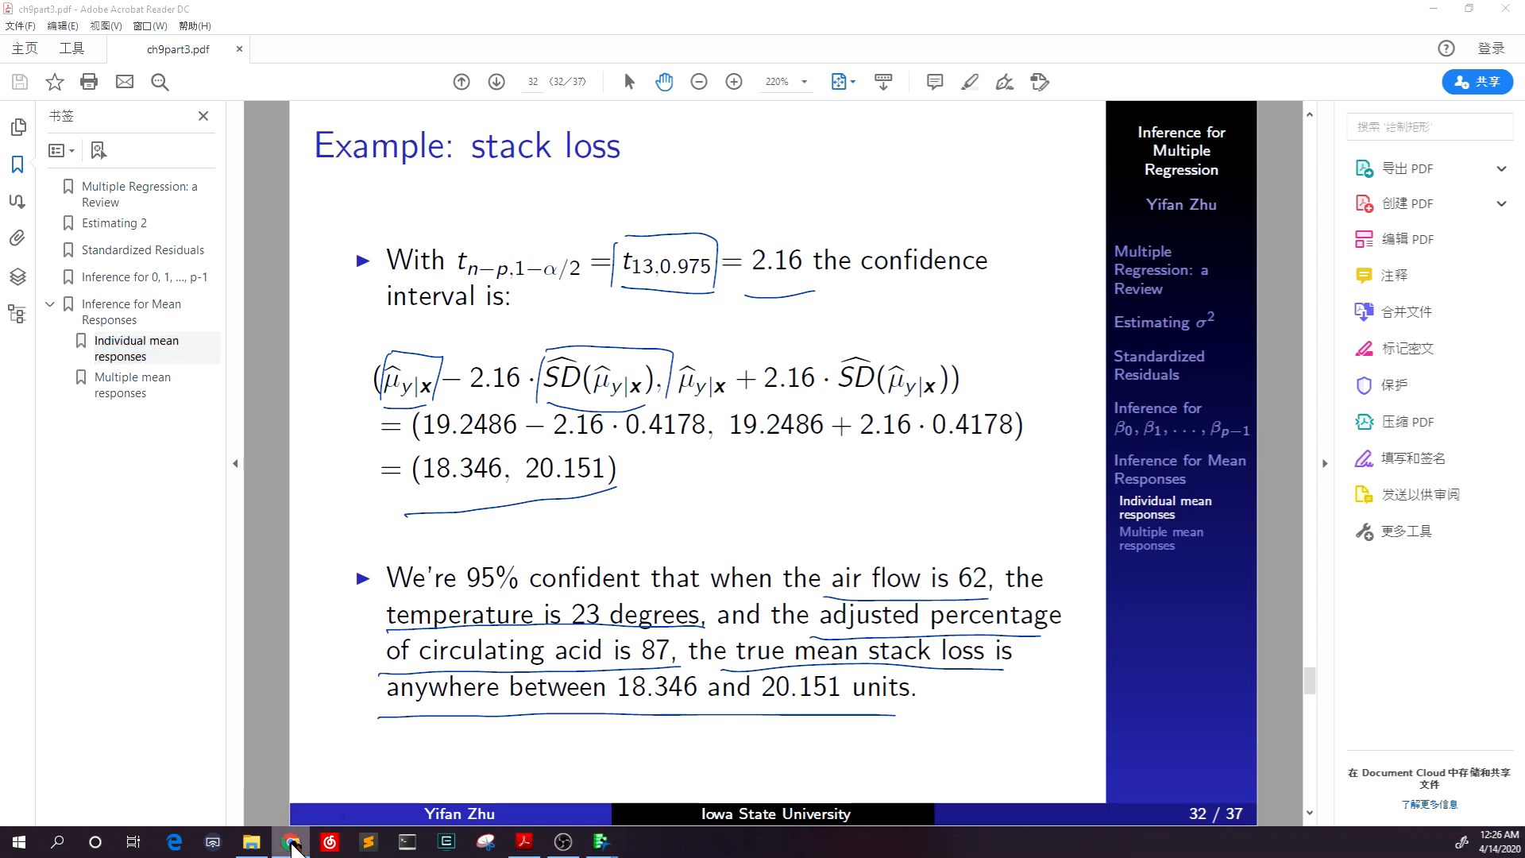
pyautogui.click(291, 843)
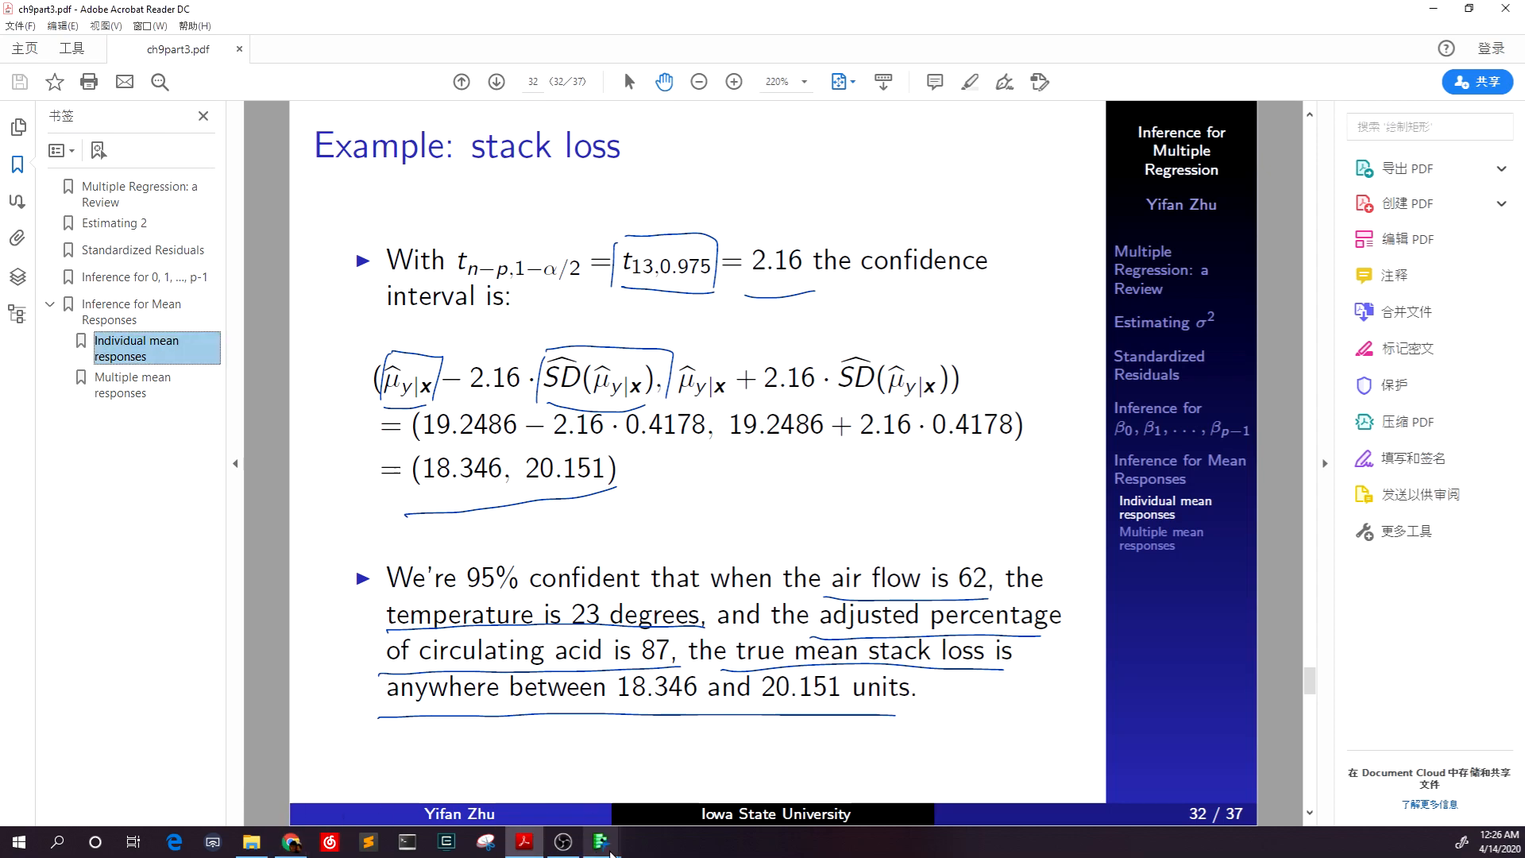
# Step: Return to the JMP Fit Least Squares report and review the Indiv Confidence Interval column-saving option without applying it
pyautogui.moveTo(604, 848)
pyautogui.moveTo(726, 767)
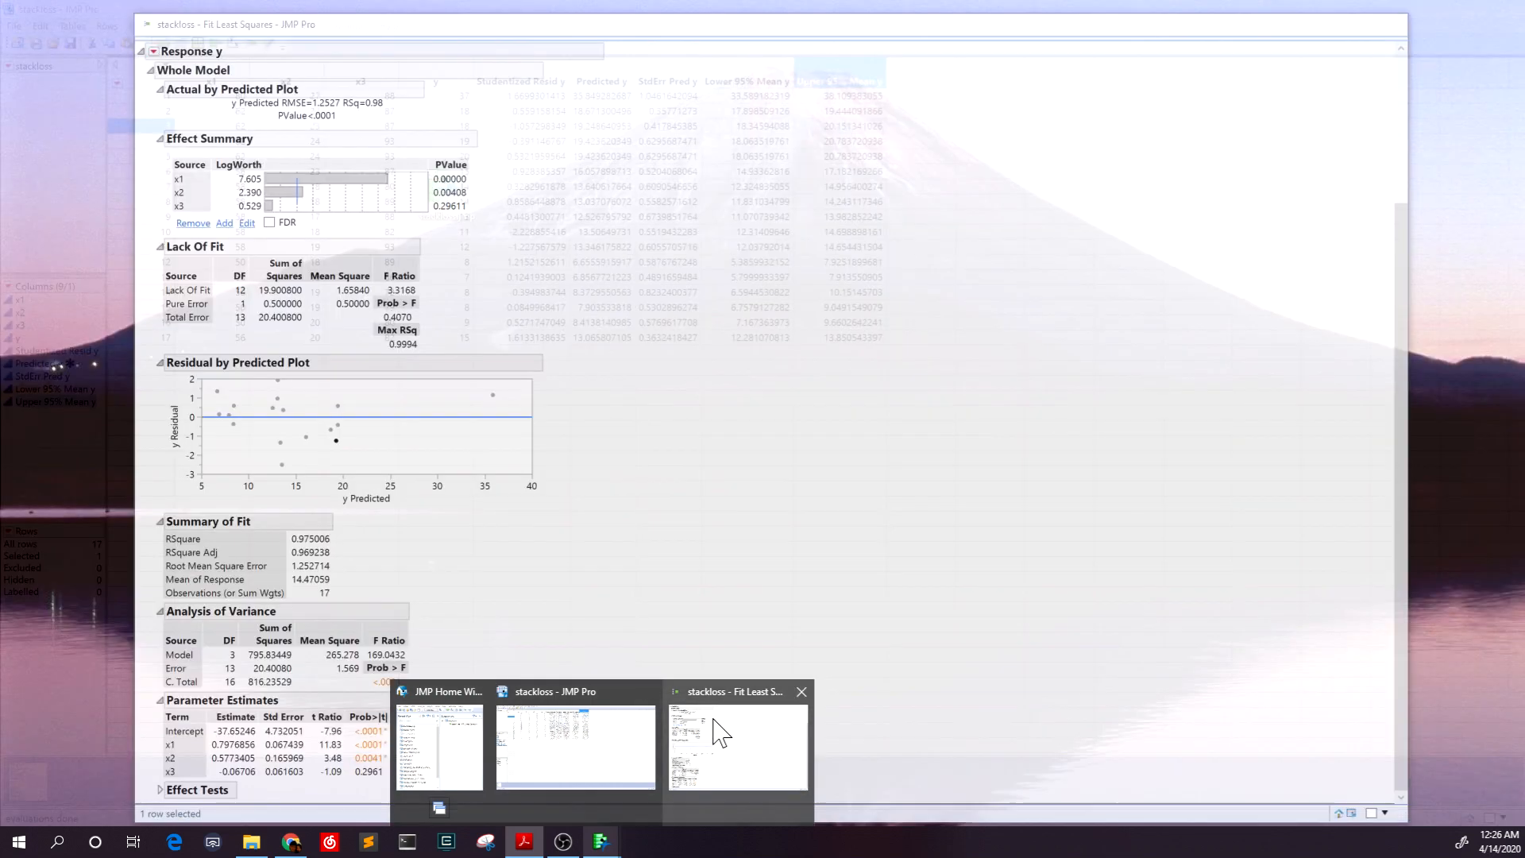
pyautogui.click(731, 754)
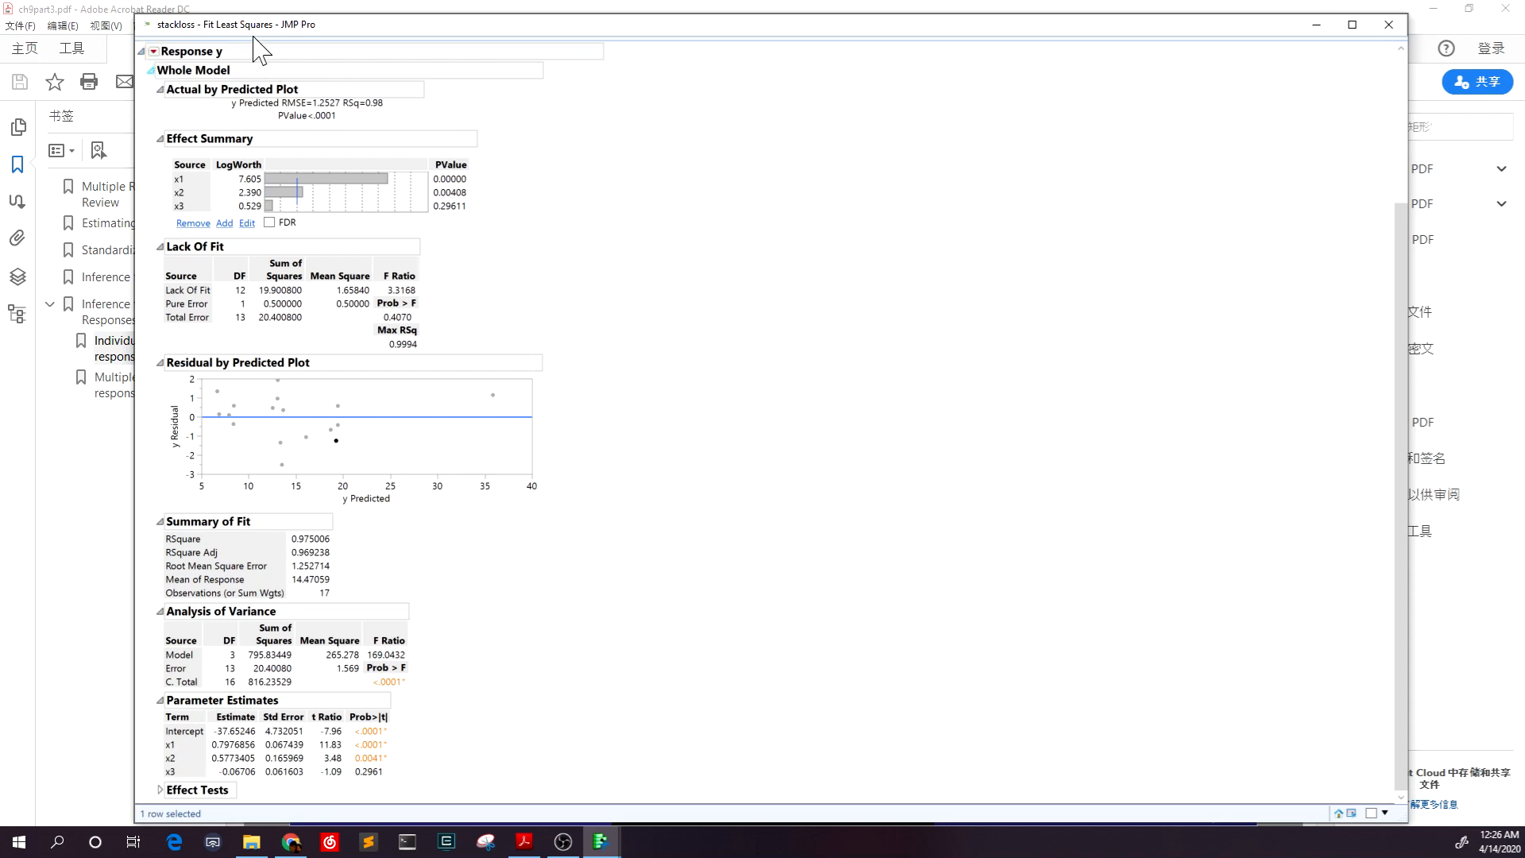
pyautogui.click(154, 51)
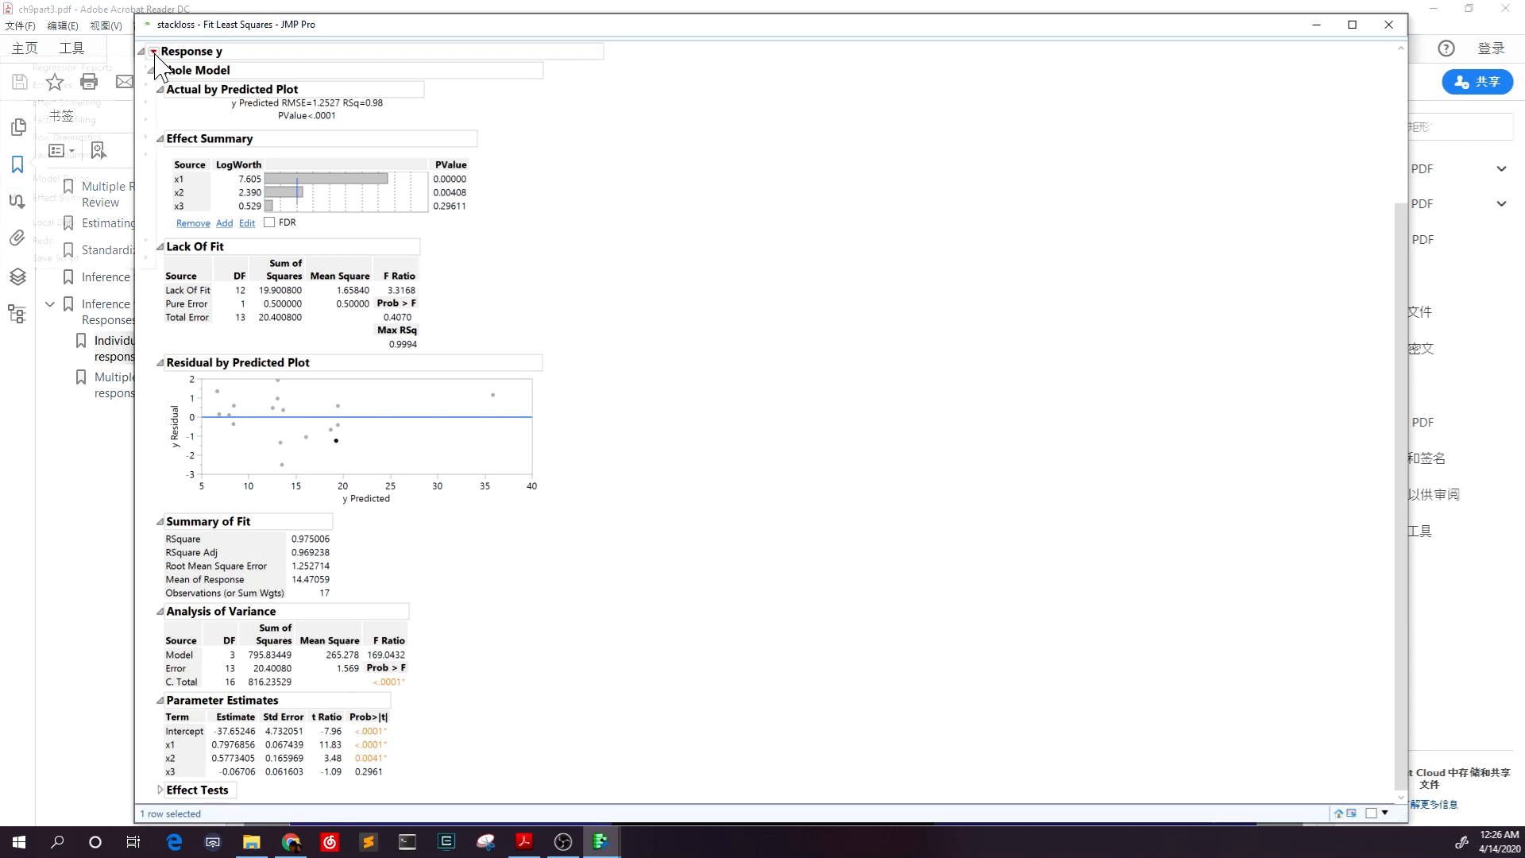
pyautogui.moveTo(109, 157)
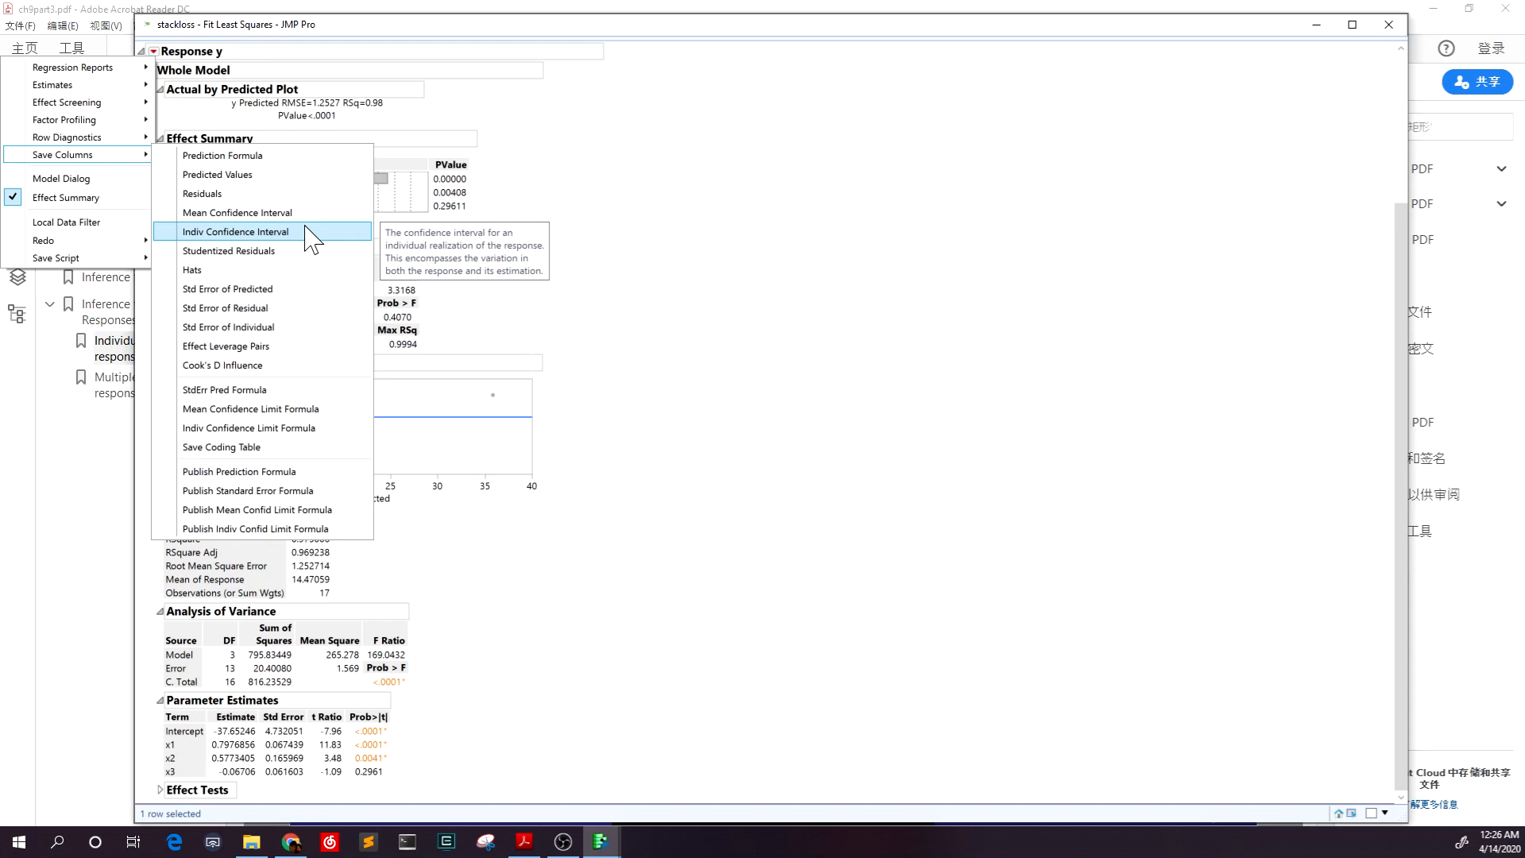
pyautogui.click(740, 160)
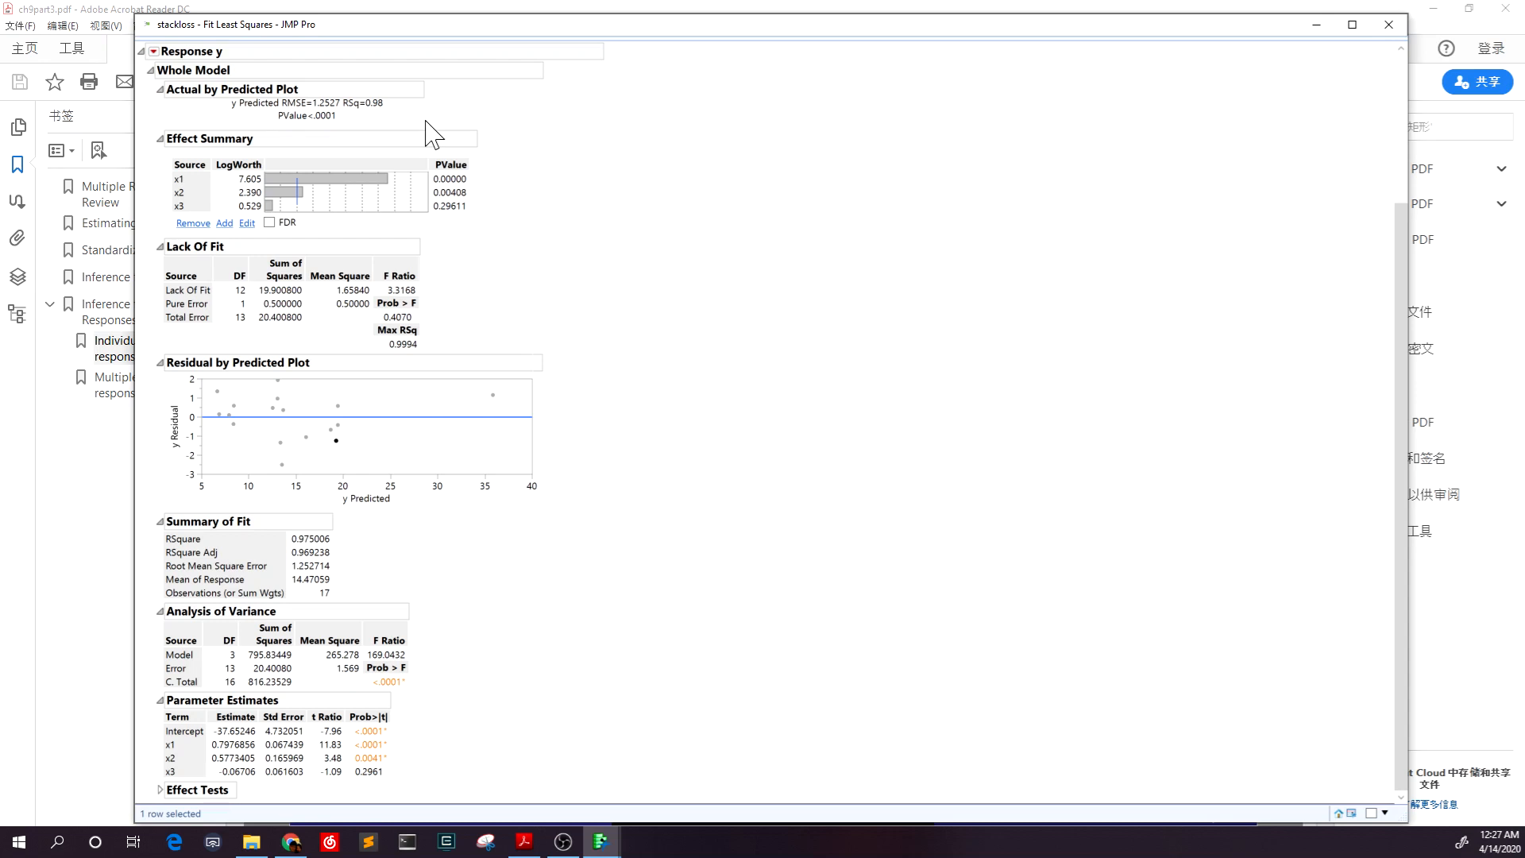
# Step: Save the model's Prediction Formula and StdErr Pred Formula as data table columns
pyautogui.click(154, 51)
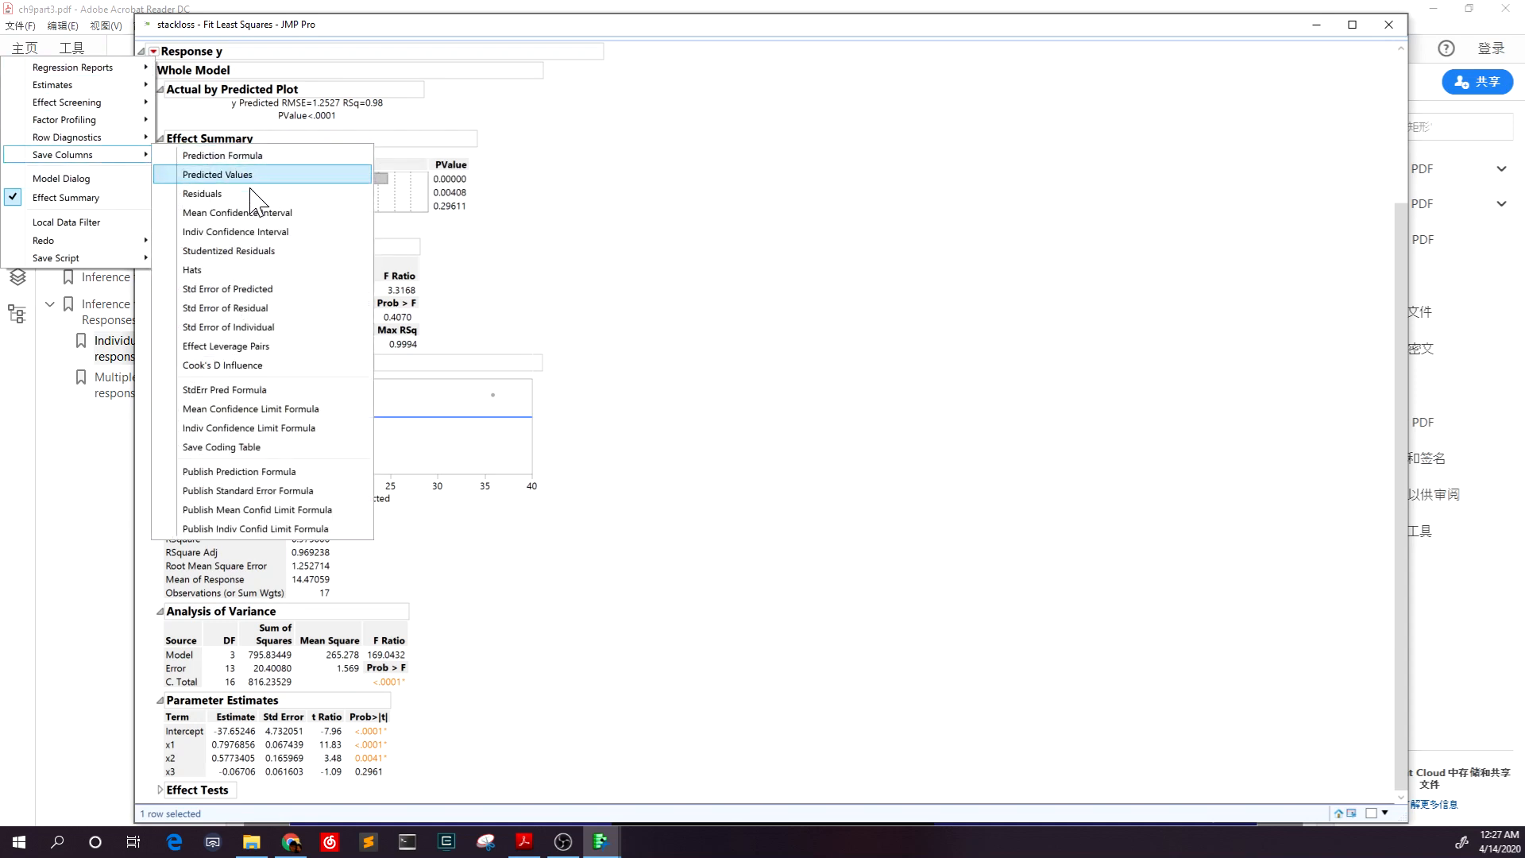
pyautogui.click(287, 159)
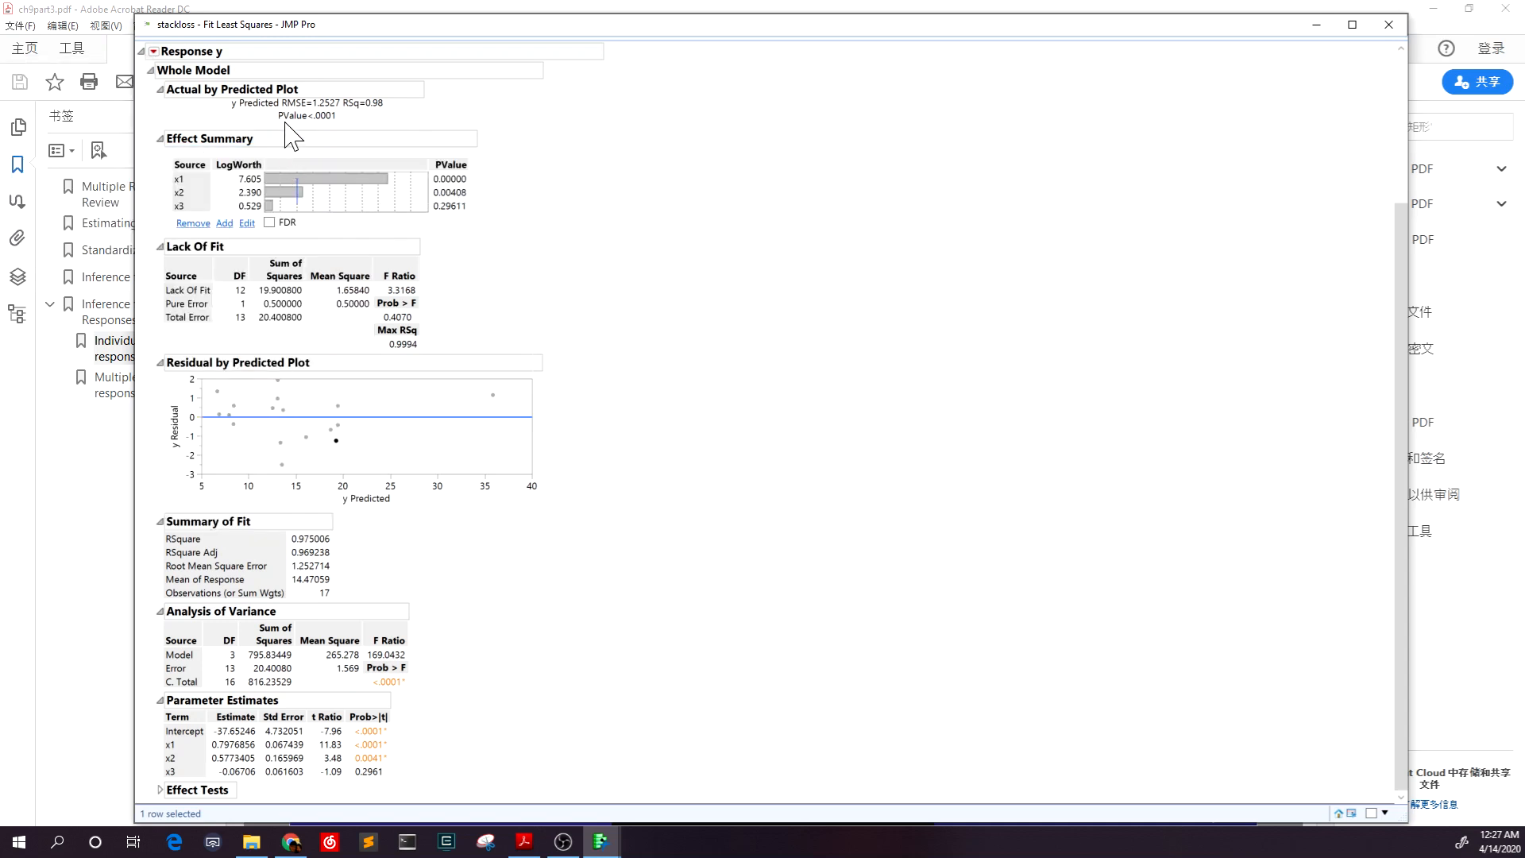
pyautogui.click(153, 52)
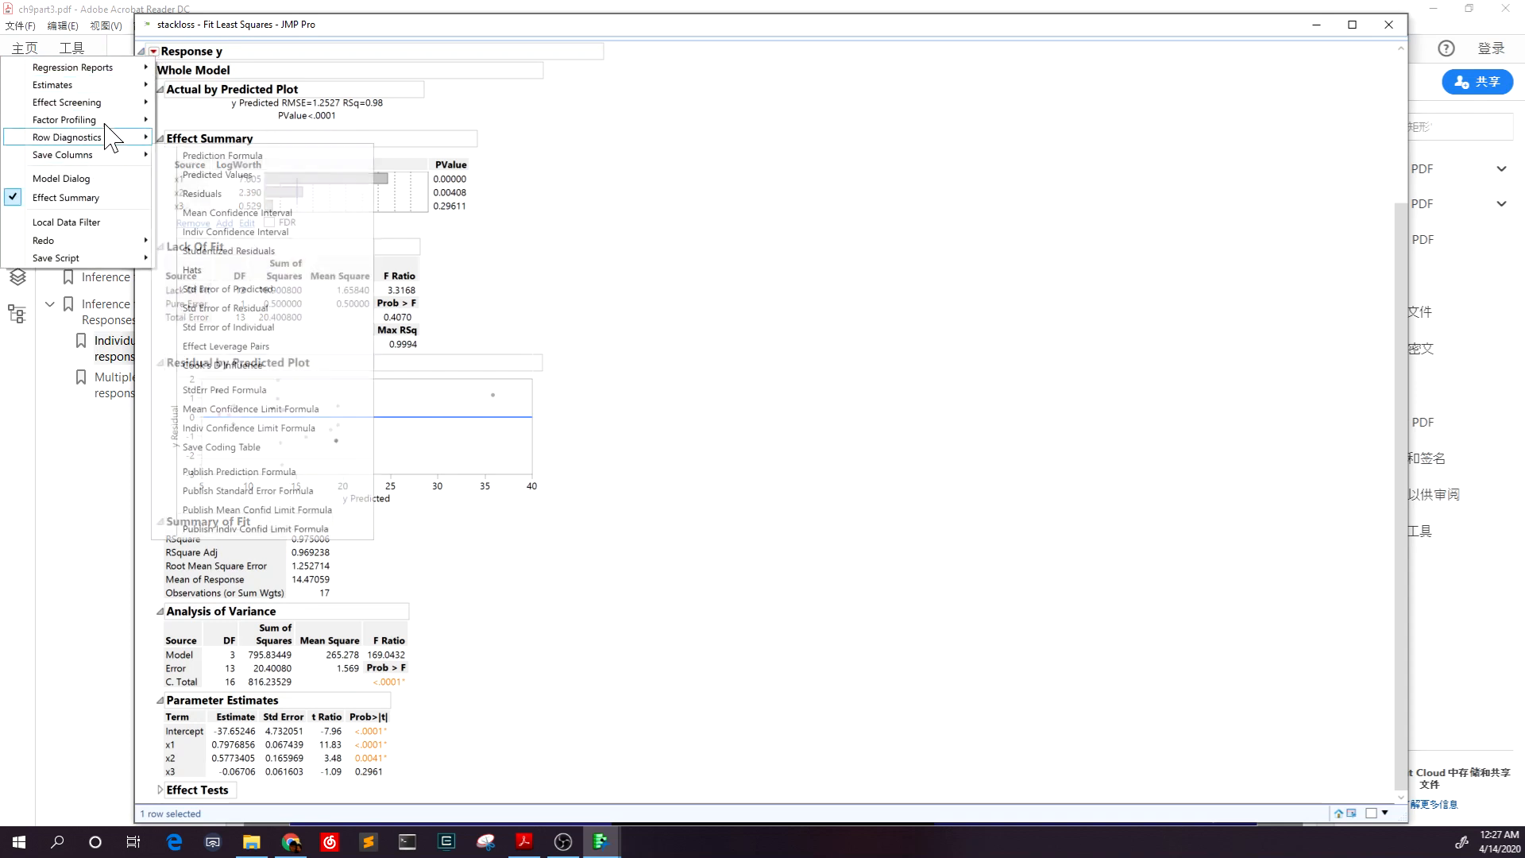
pyautogui.moveTo(111, 99)
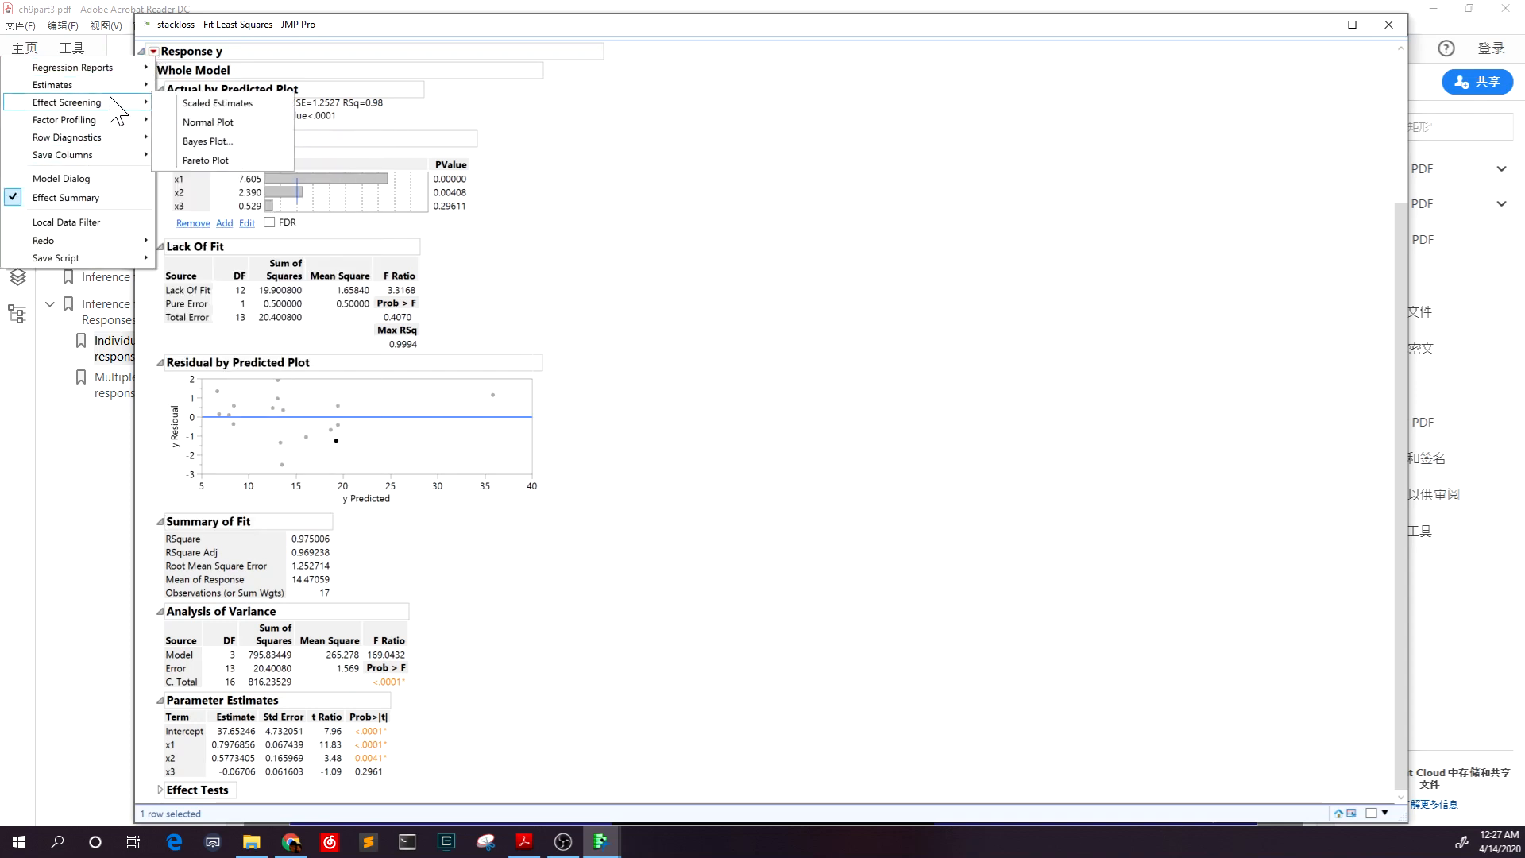
pyautogui.moveTo(111, 155)
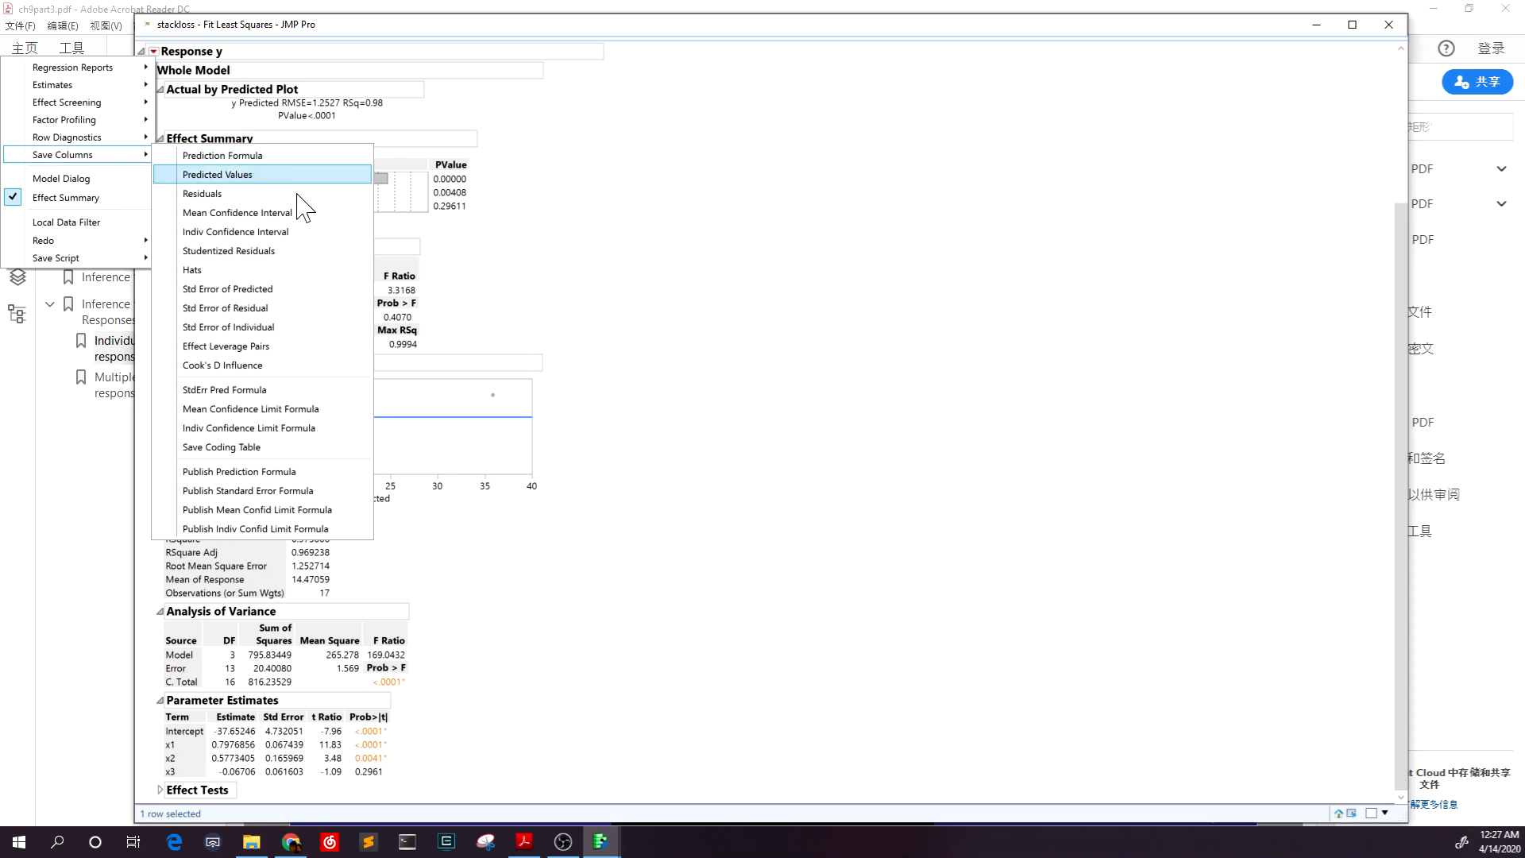
pyautogui.click(279, 389)
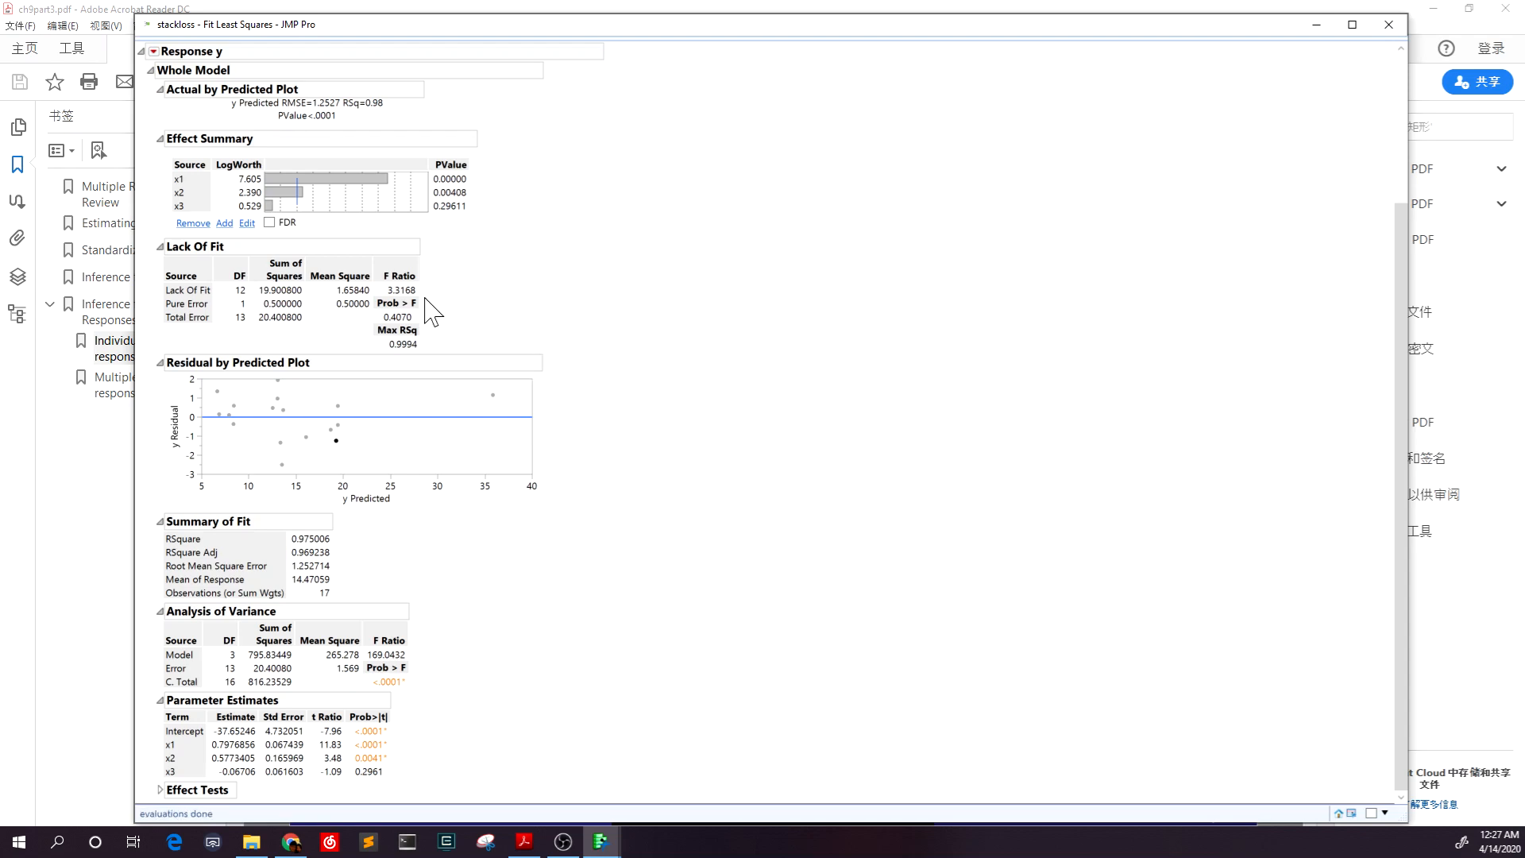
# Step: Bring the stackloss data table forward and examine the Pred Formula y and PredSE y columns
pyautogui.moveTo(627, 834)
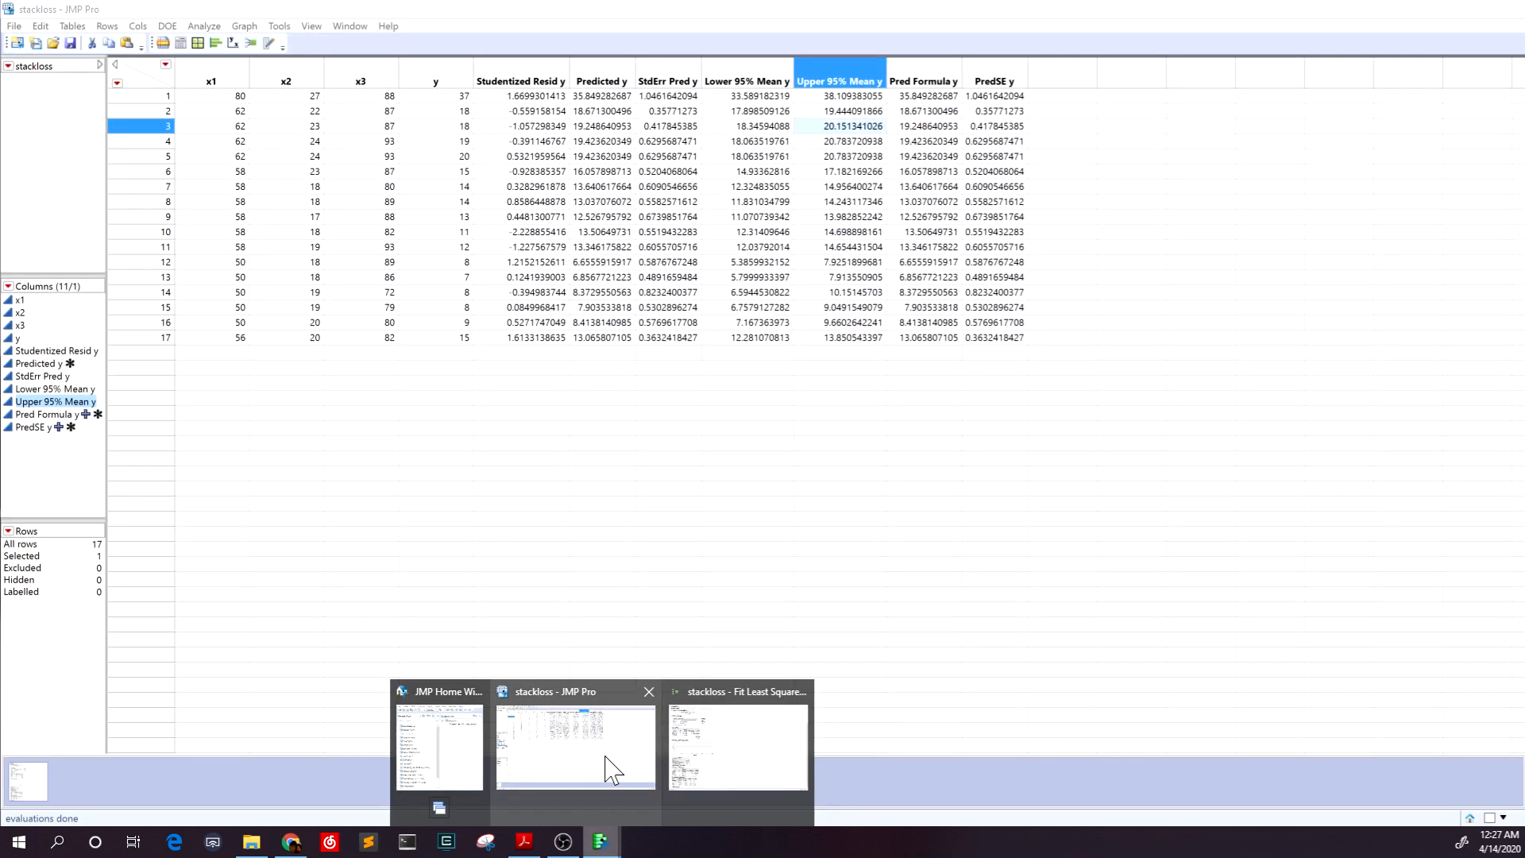
pyautogui.click(610, 769)
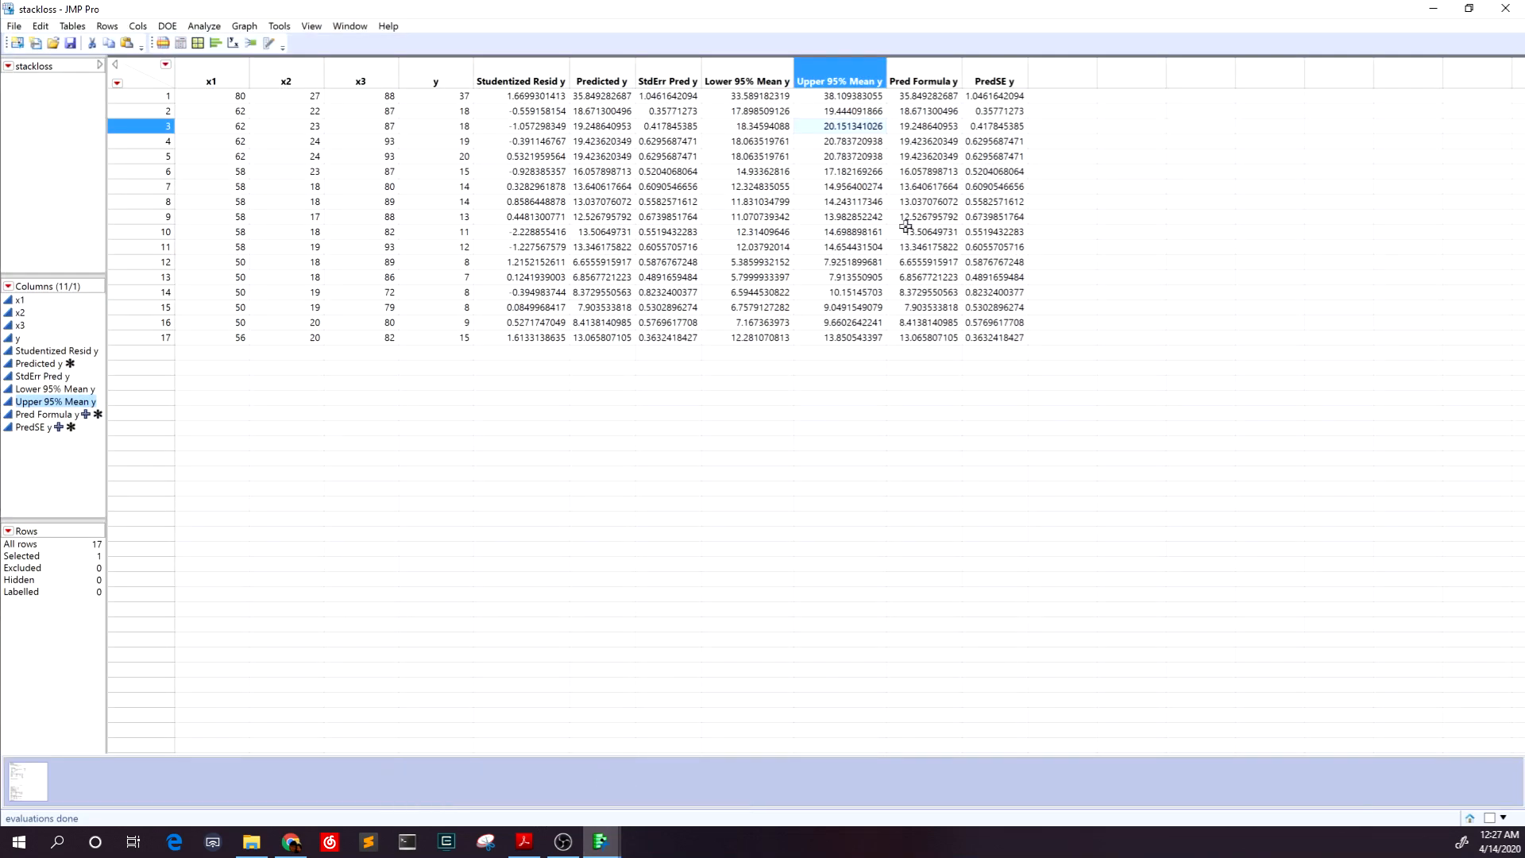
pyautogui.click(936, 64)
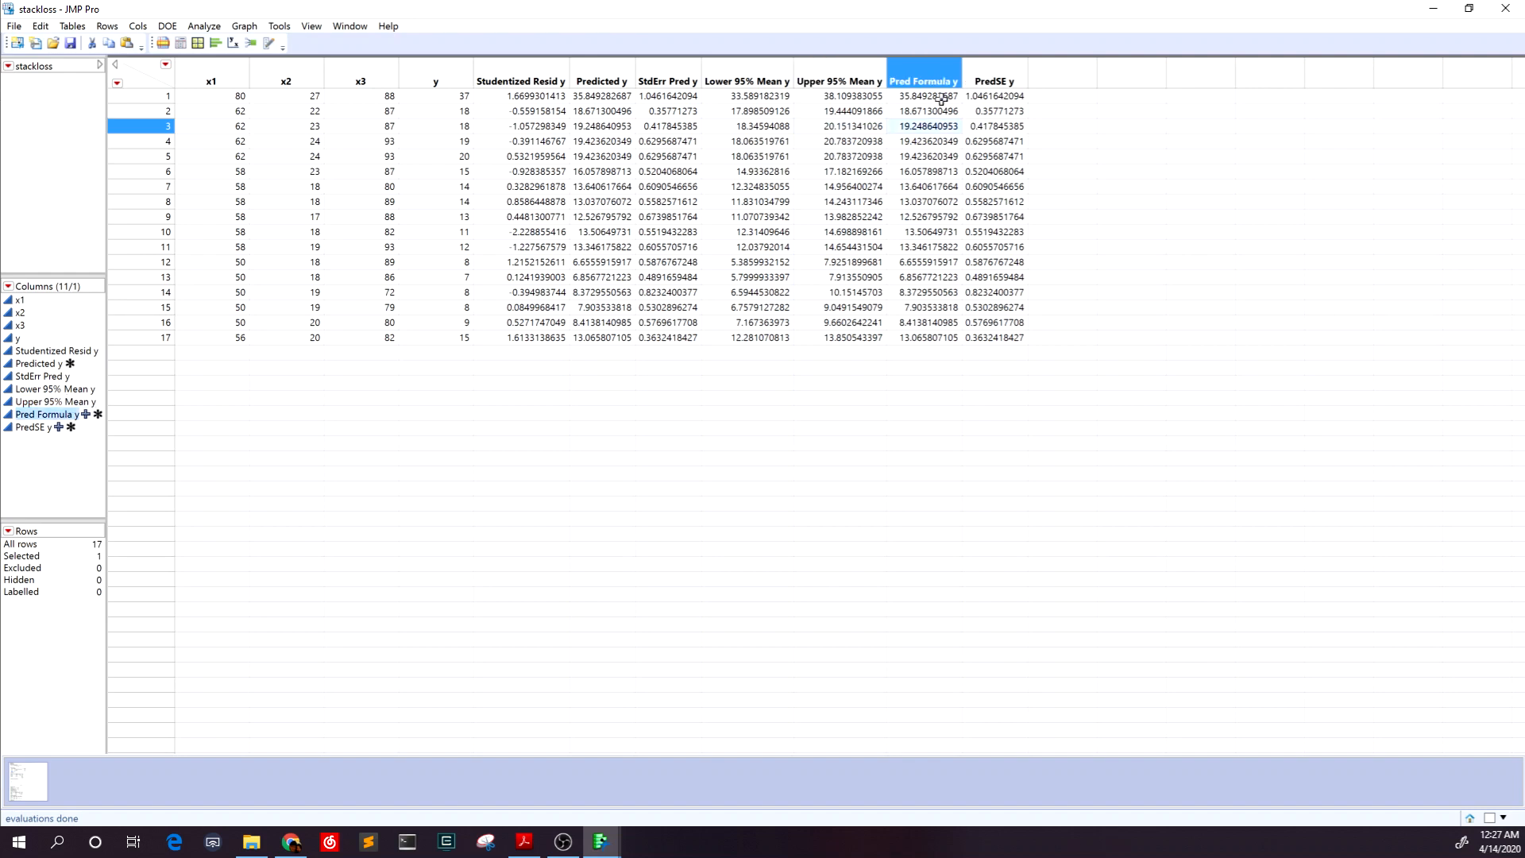
pyautogui.click(993, 76)
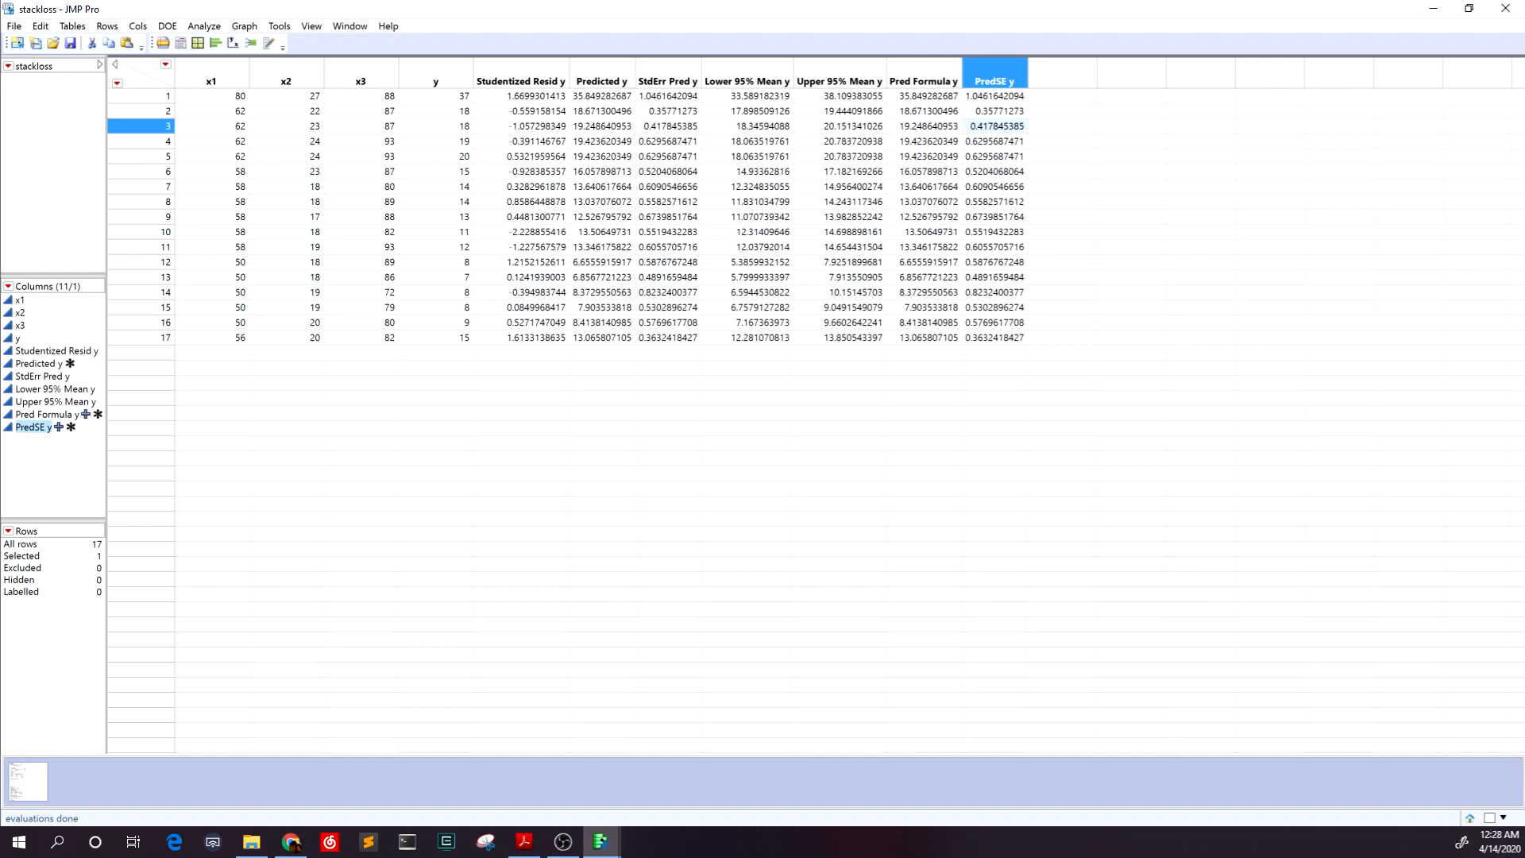
pyautogui.click(924, 73)
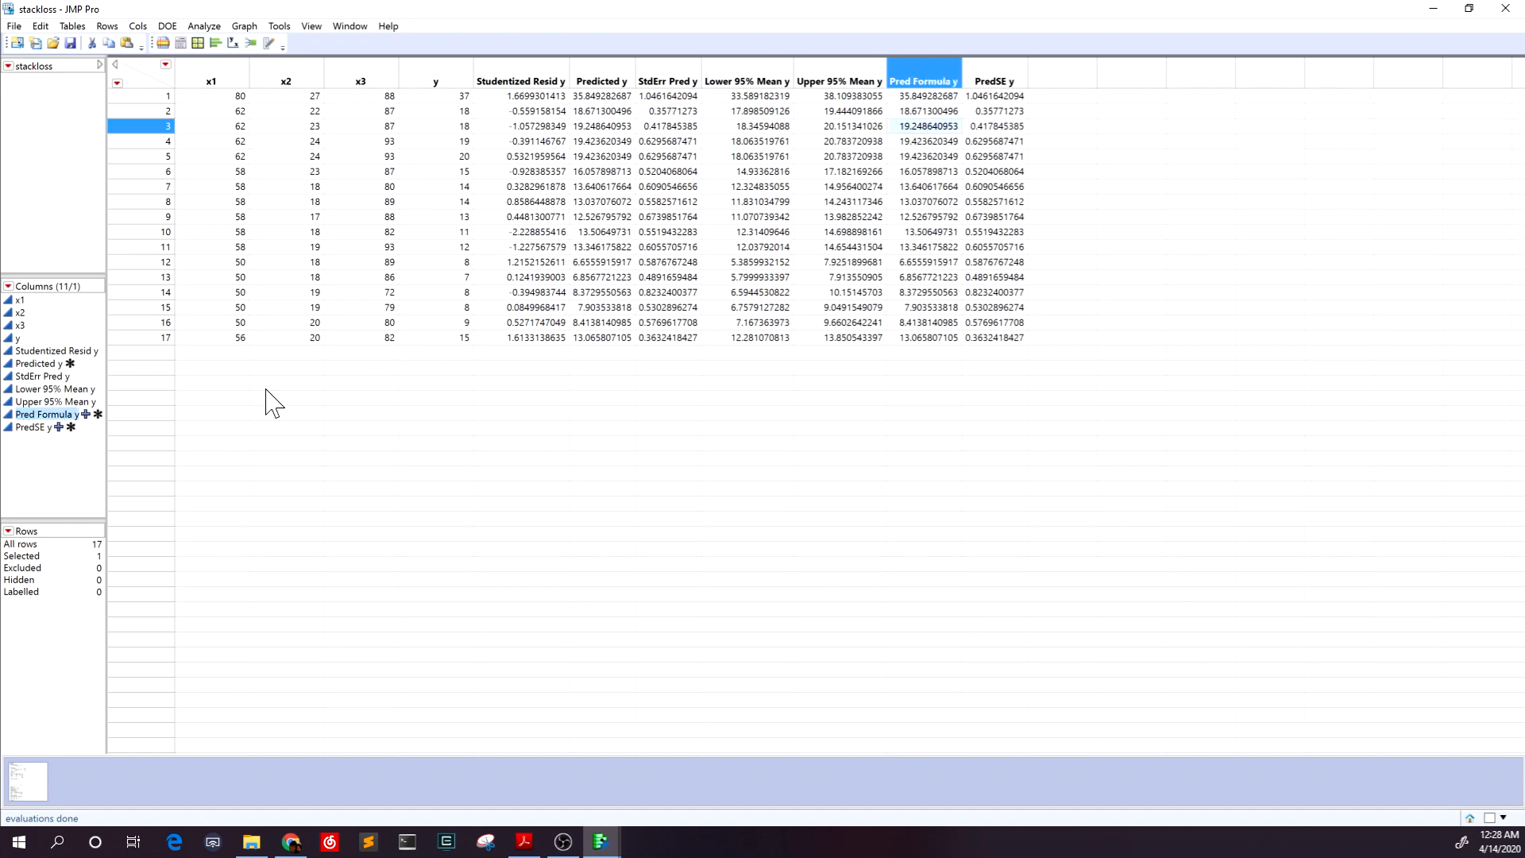
# Step: Add row 18 to the stackloss table with x1 60, x2 22 and x3 86, leaving y empty
pyautogui.click(239, 353)
pyautogui.press('Escape')
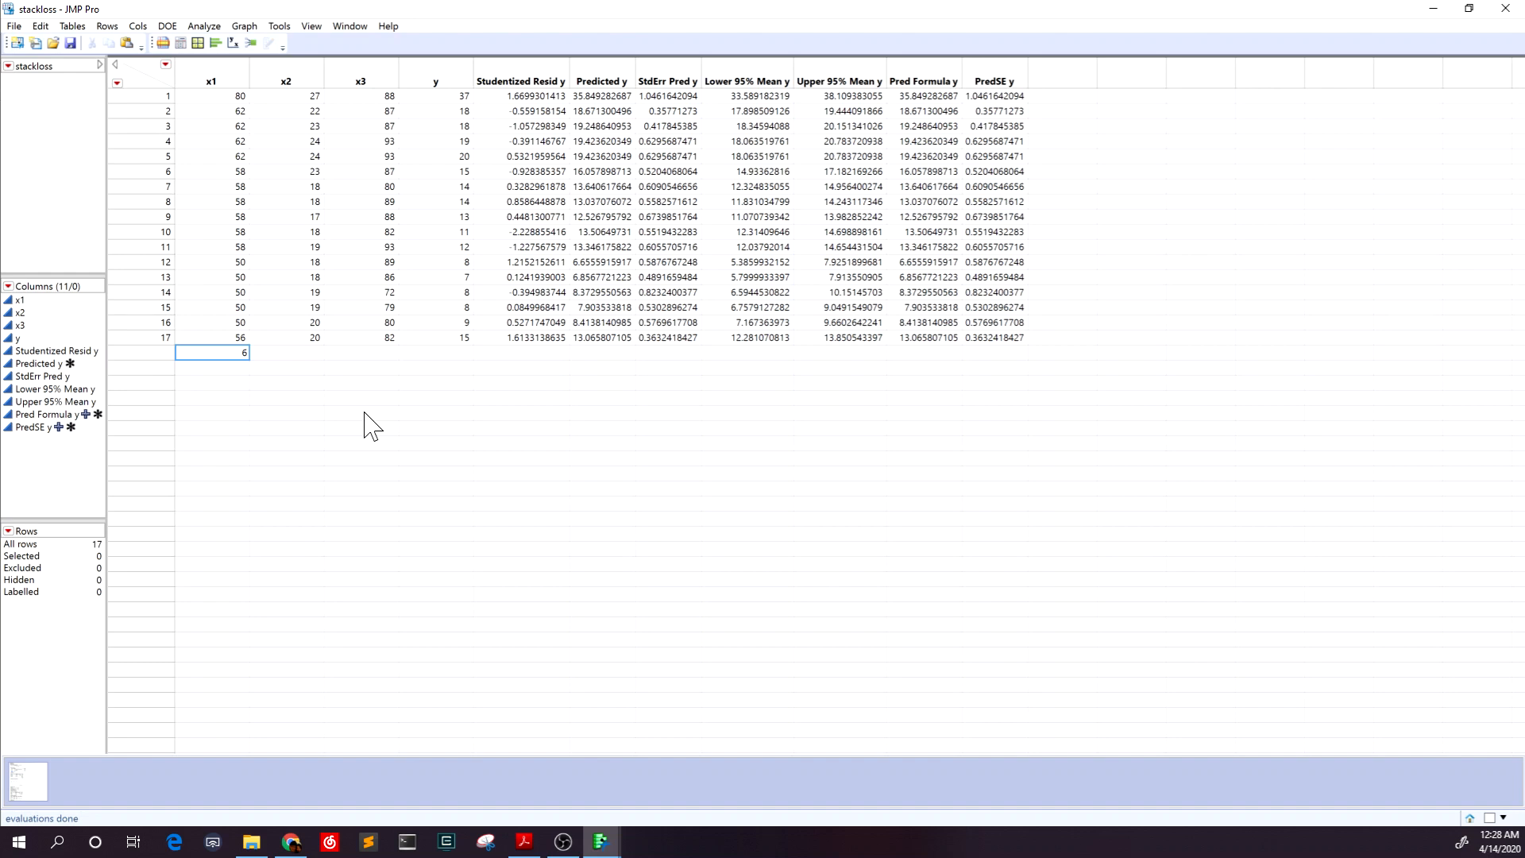
pyautogui.write('0')
pyautogui.press('Escape')
pyautogui.press('Tab')
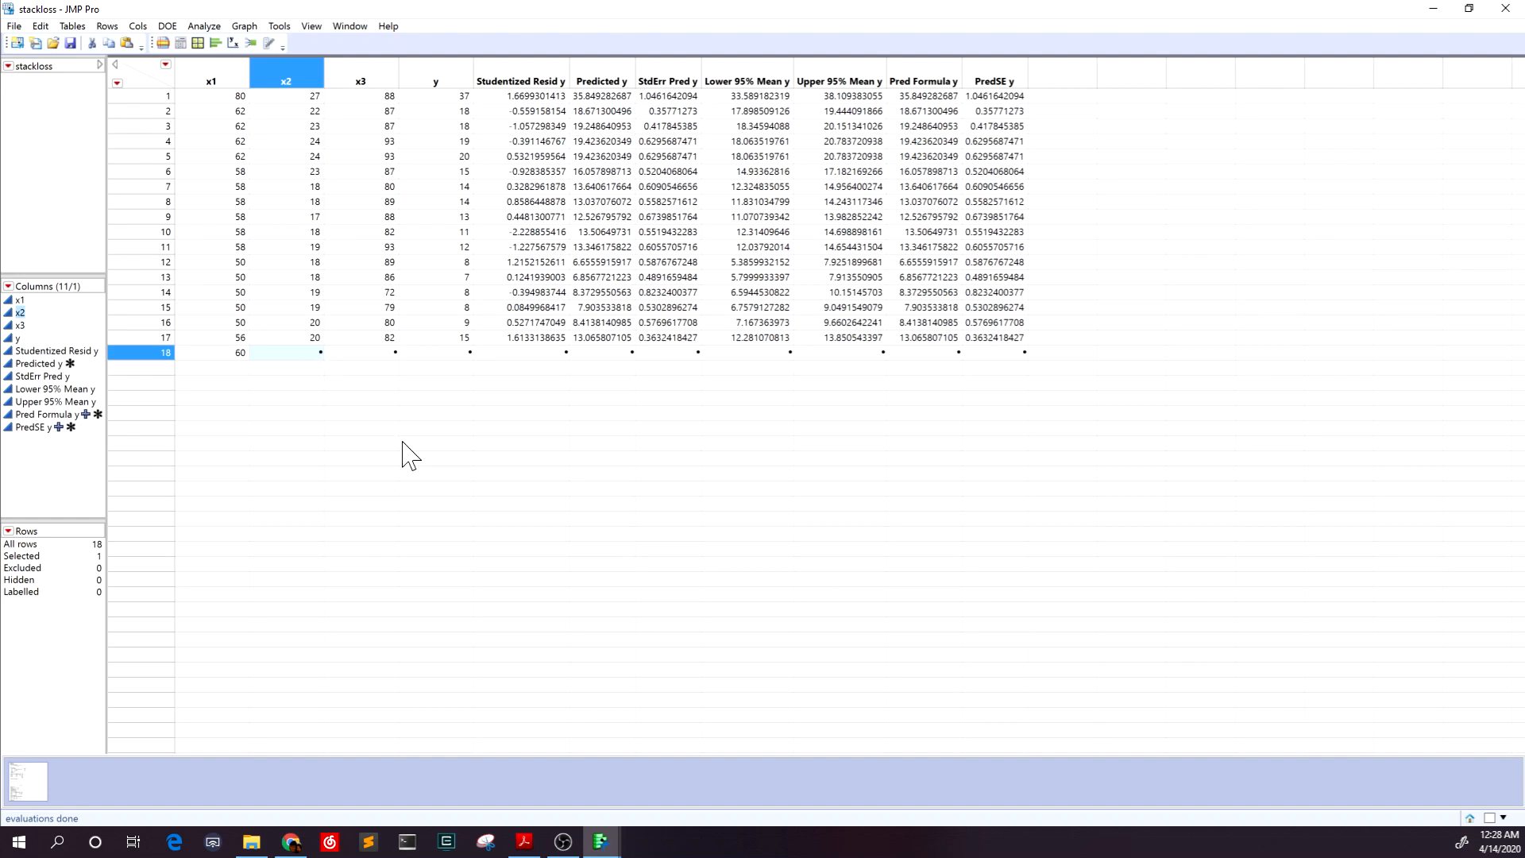
pyautogui.write('22')
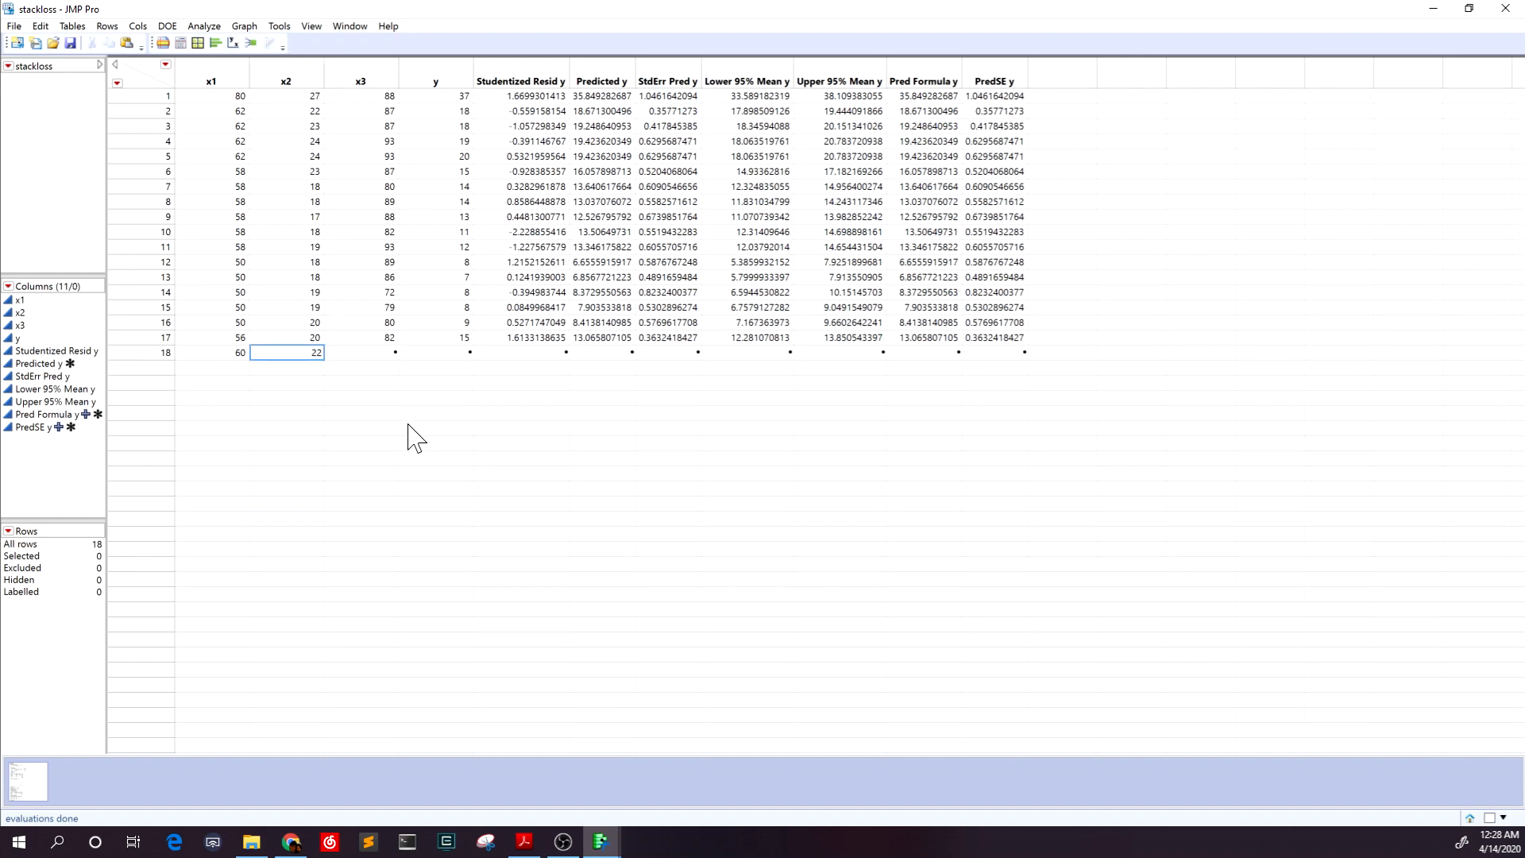
pyautogui.click(392, 351)
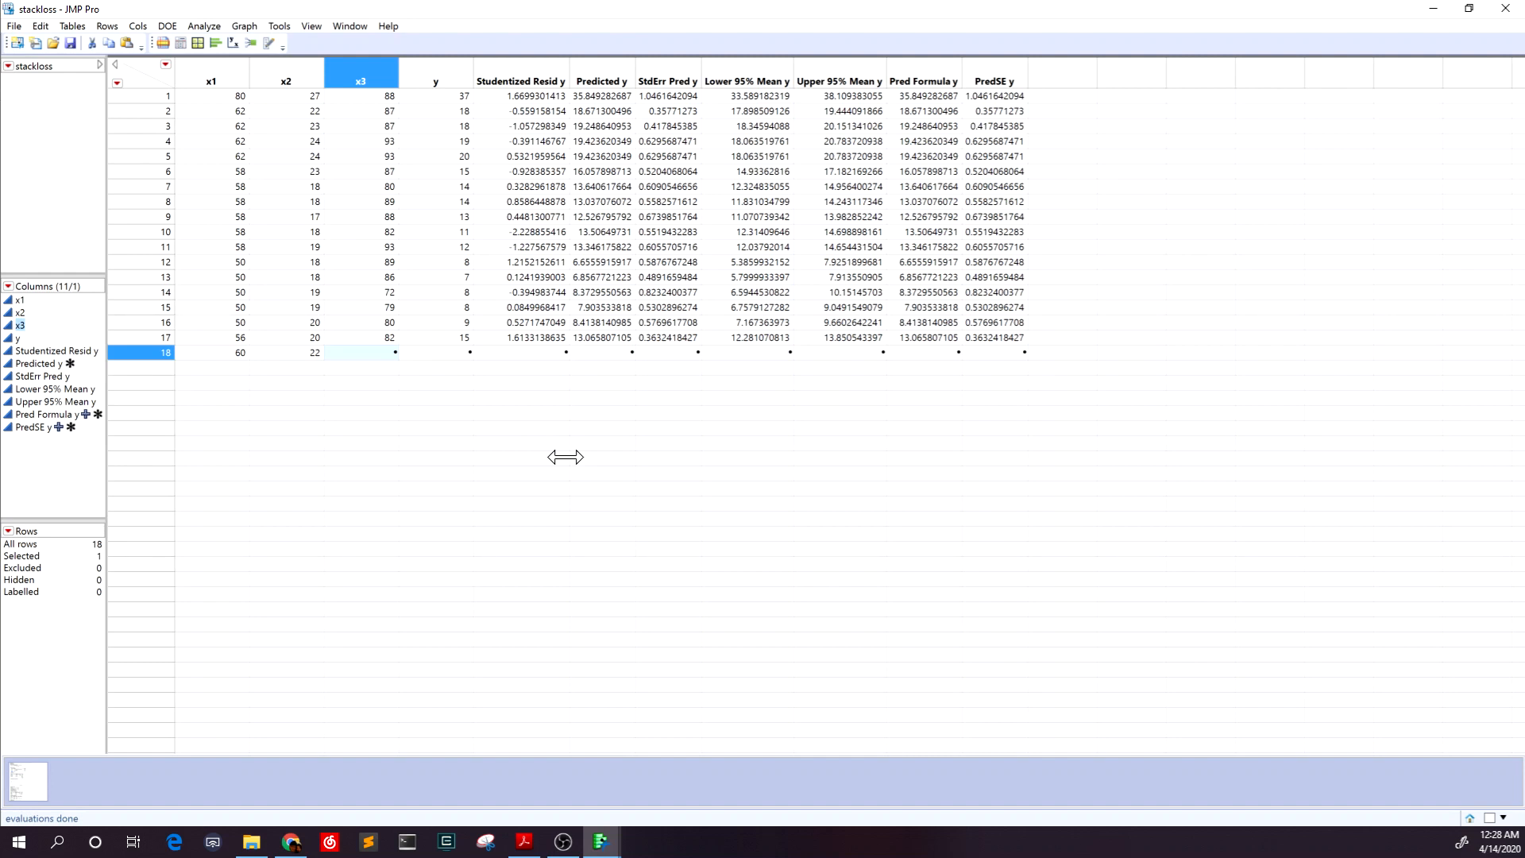
pyautogui.write('86')
pyautogui.click(549, 444)
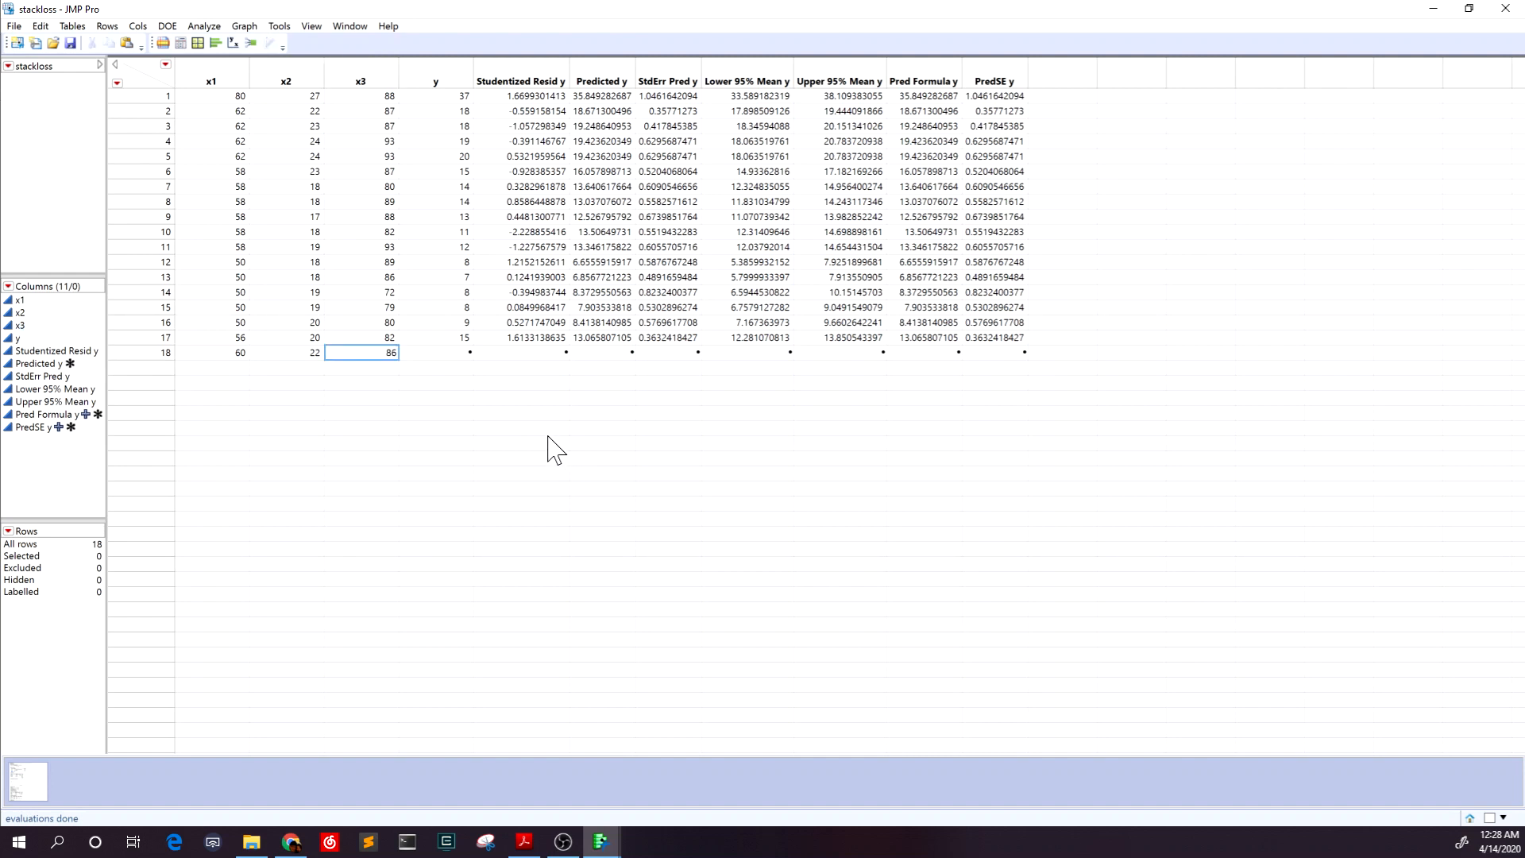
pyautogui.click(393, 409)
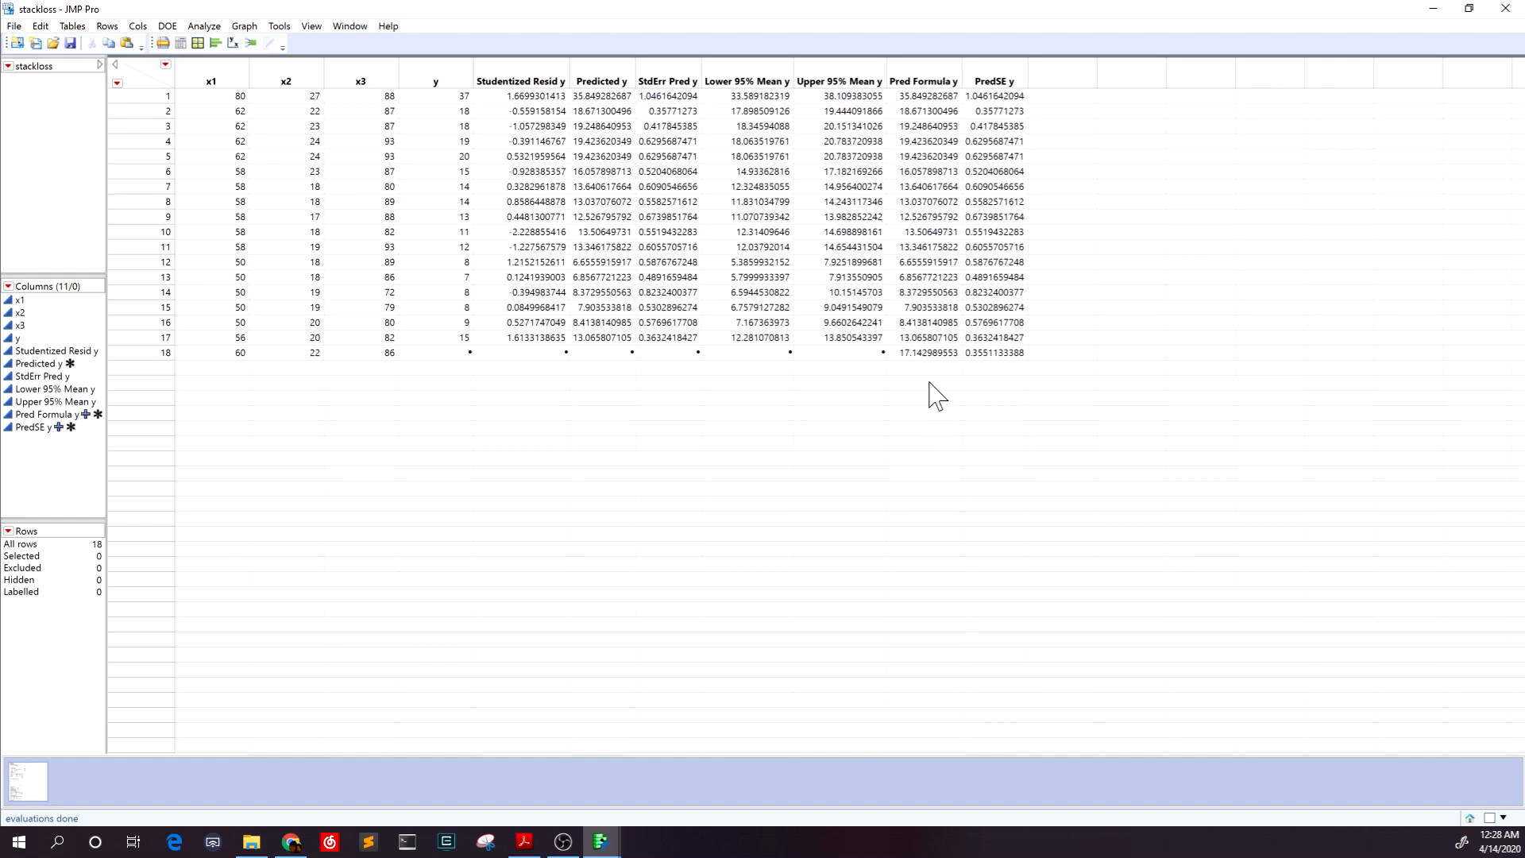
# Step: Inspect the Pred Formula y and PredSE y values calculated for row 18
pyautogui.click(938, 353)
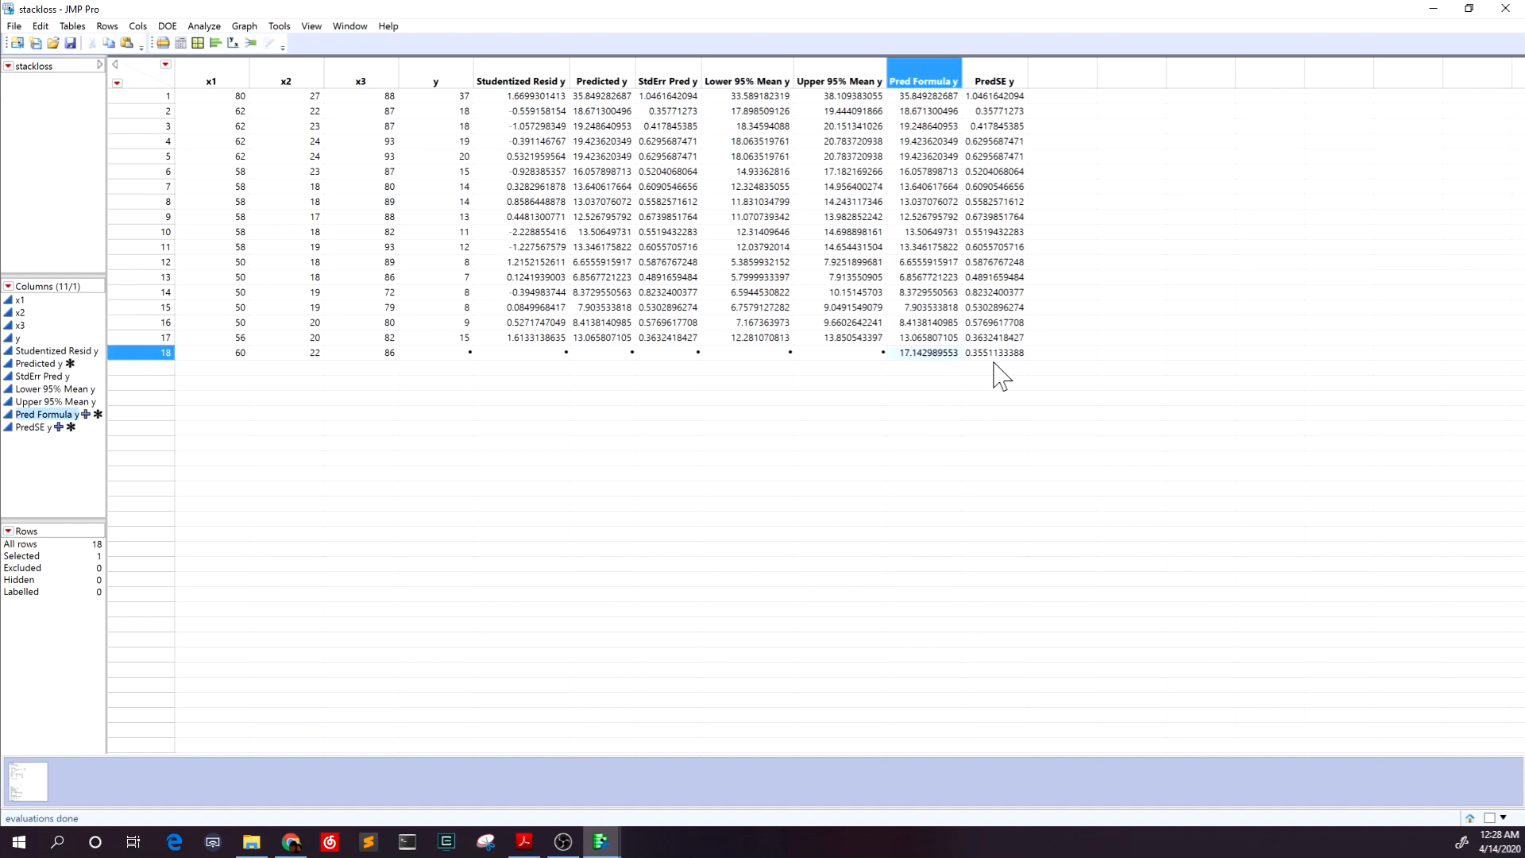
pyautogui.click(1000, 351)
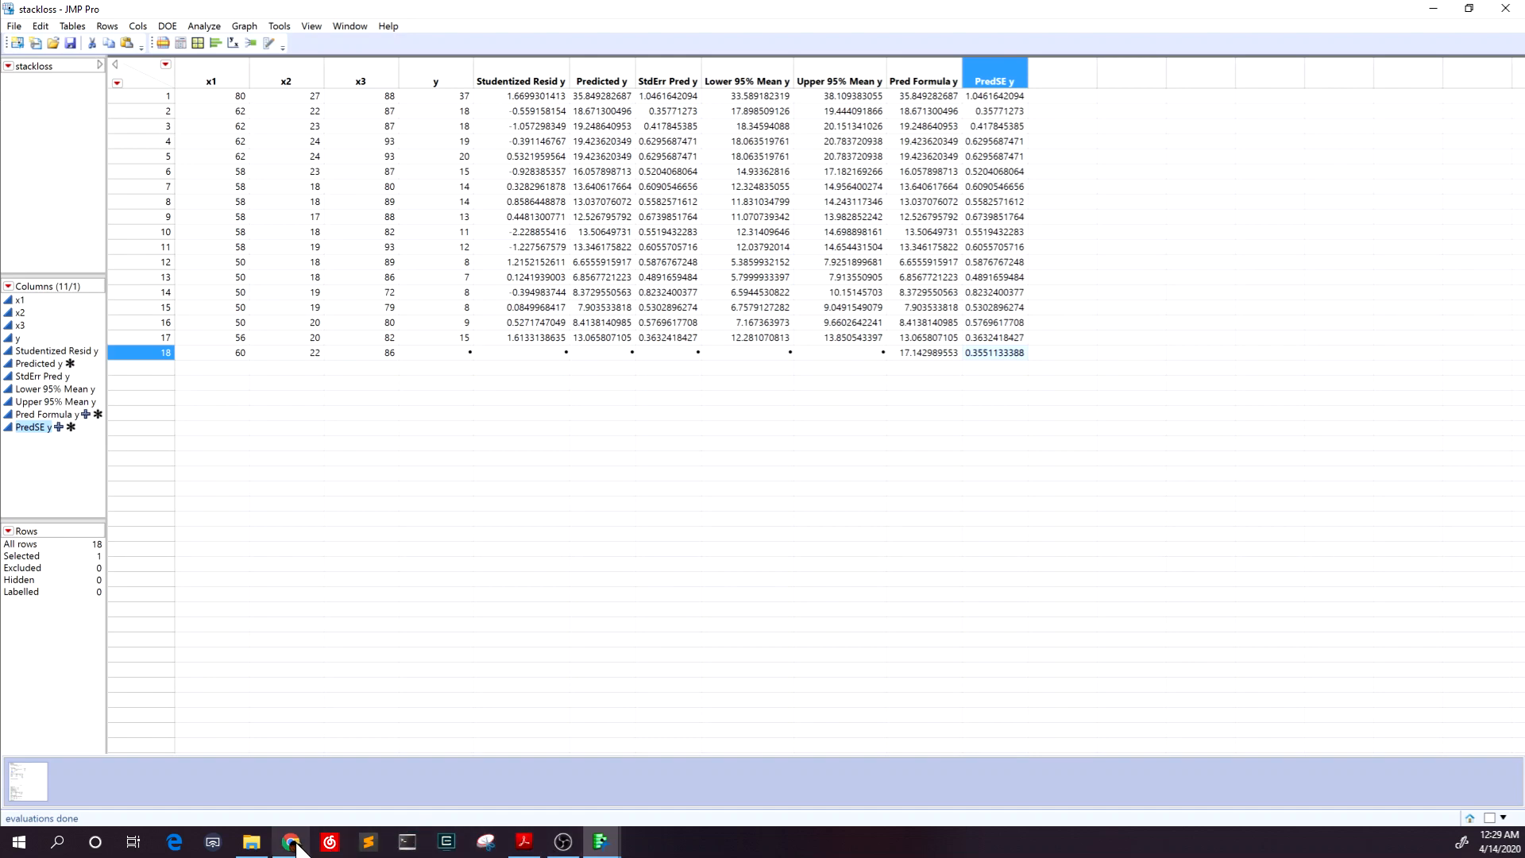
pyautogui.moveTo(613, 840)
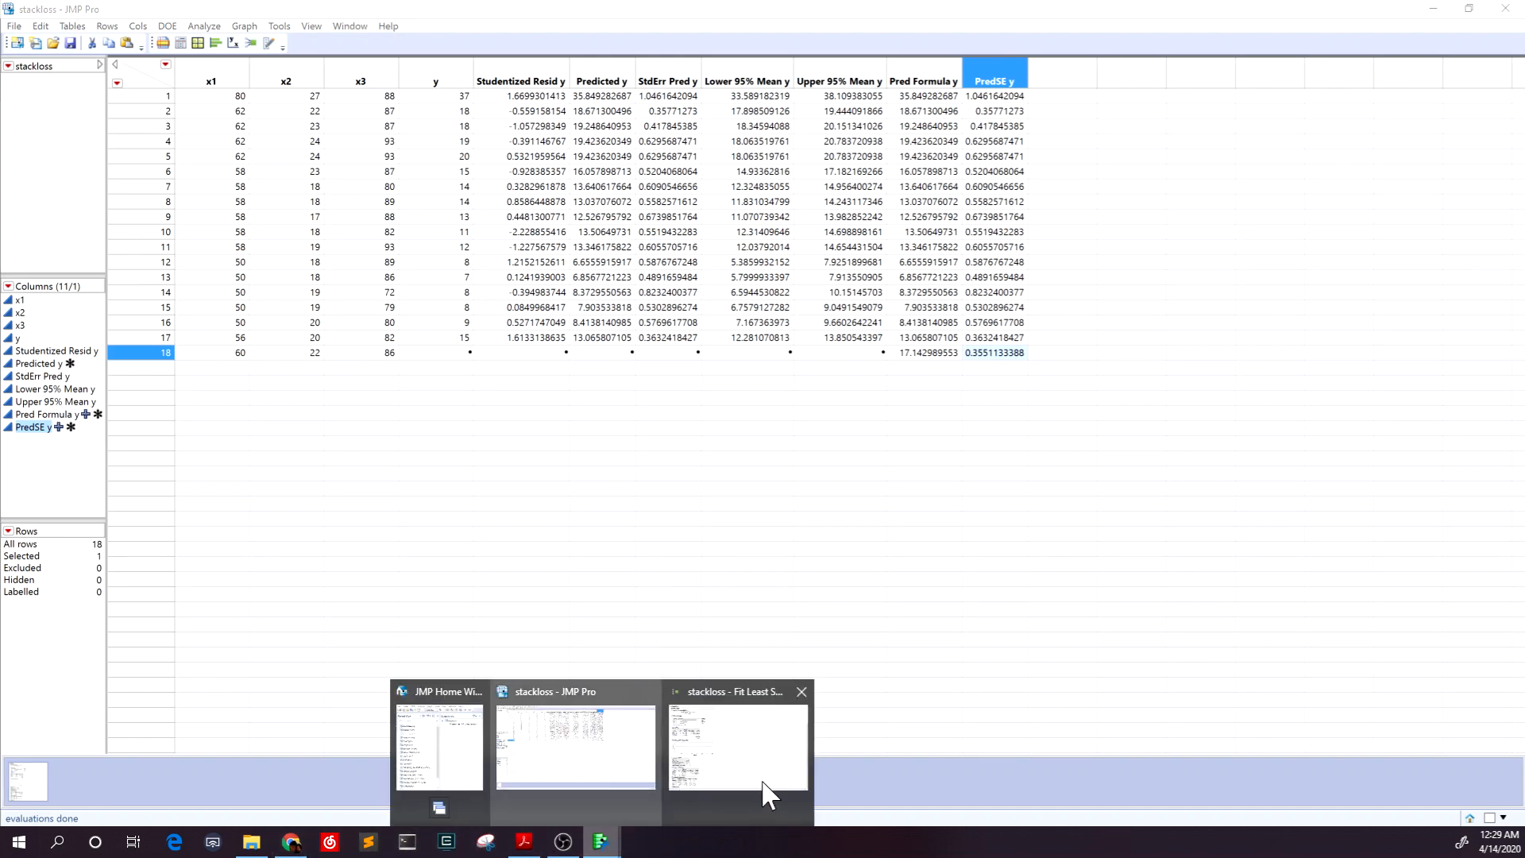
# Step: Save the model's Mean Confidence Limit Formula columns and inspect row 18's lower and upper limits in the stackloss table
pyautogui.click(759, 756)
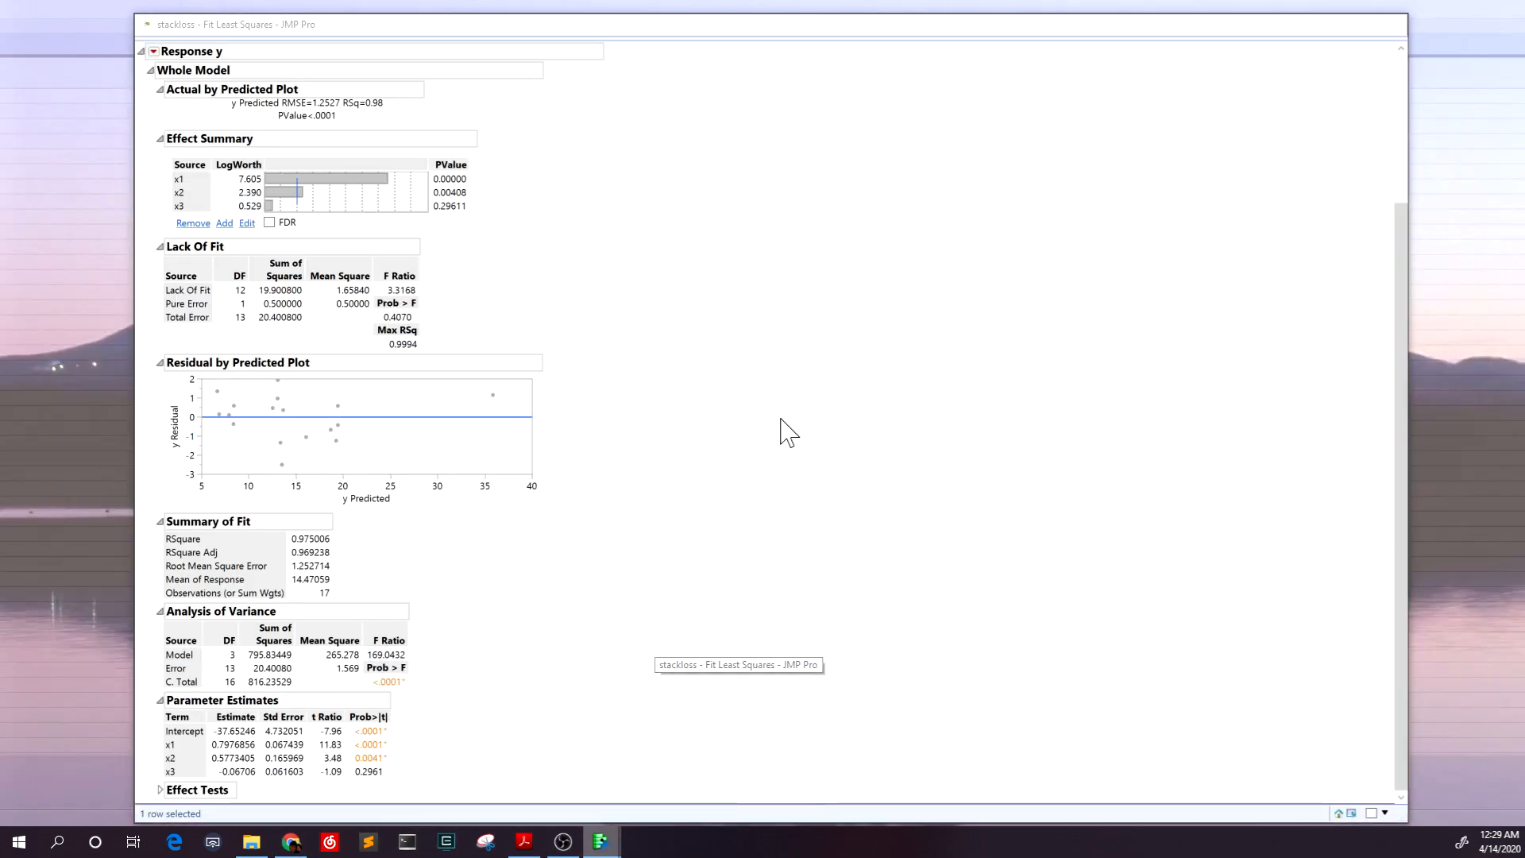
pyautogui.click(154, 51)
pyautogui.moveTo(114, 159)
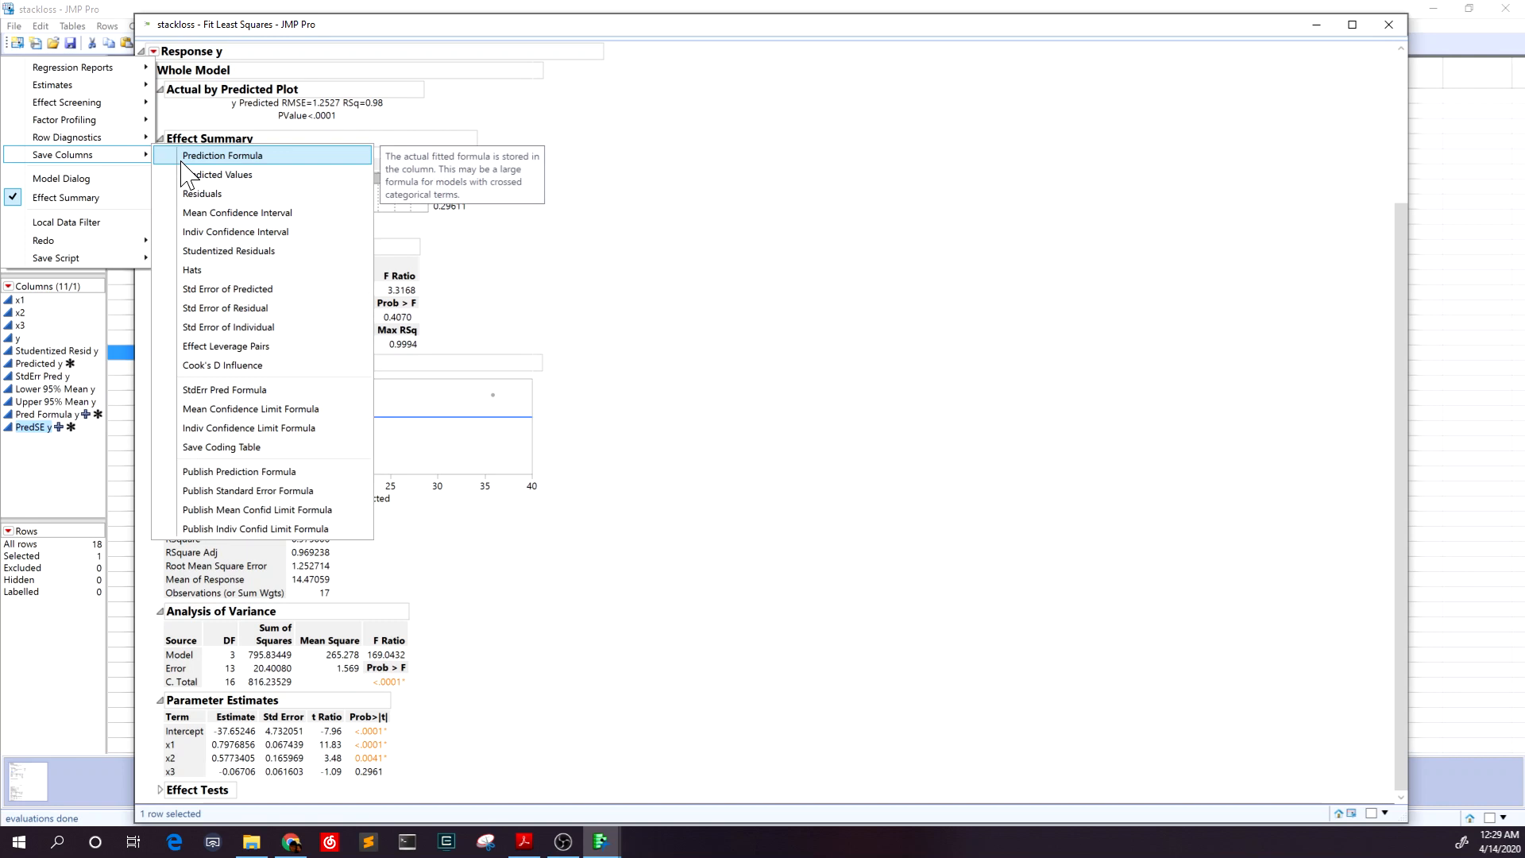
pyautogui.click(291, 409)
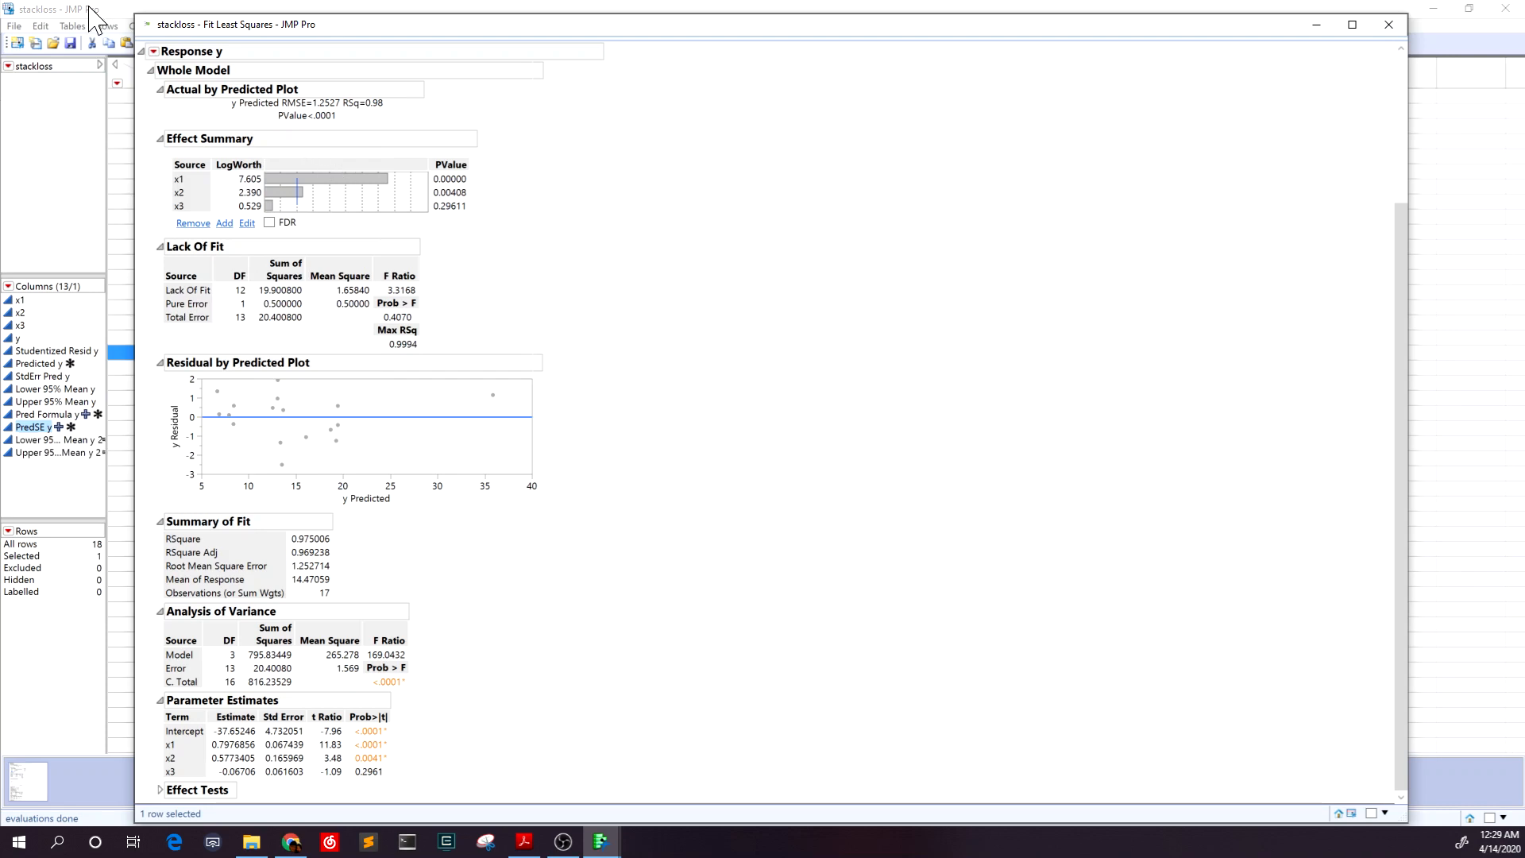
pyautogui.click(111, 11)
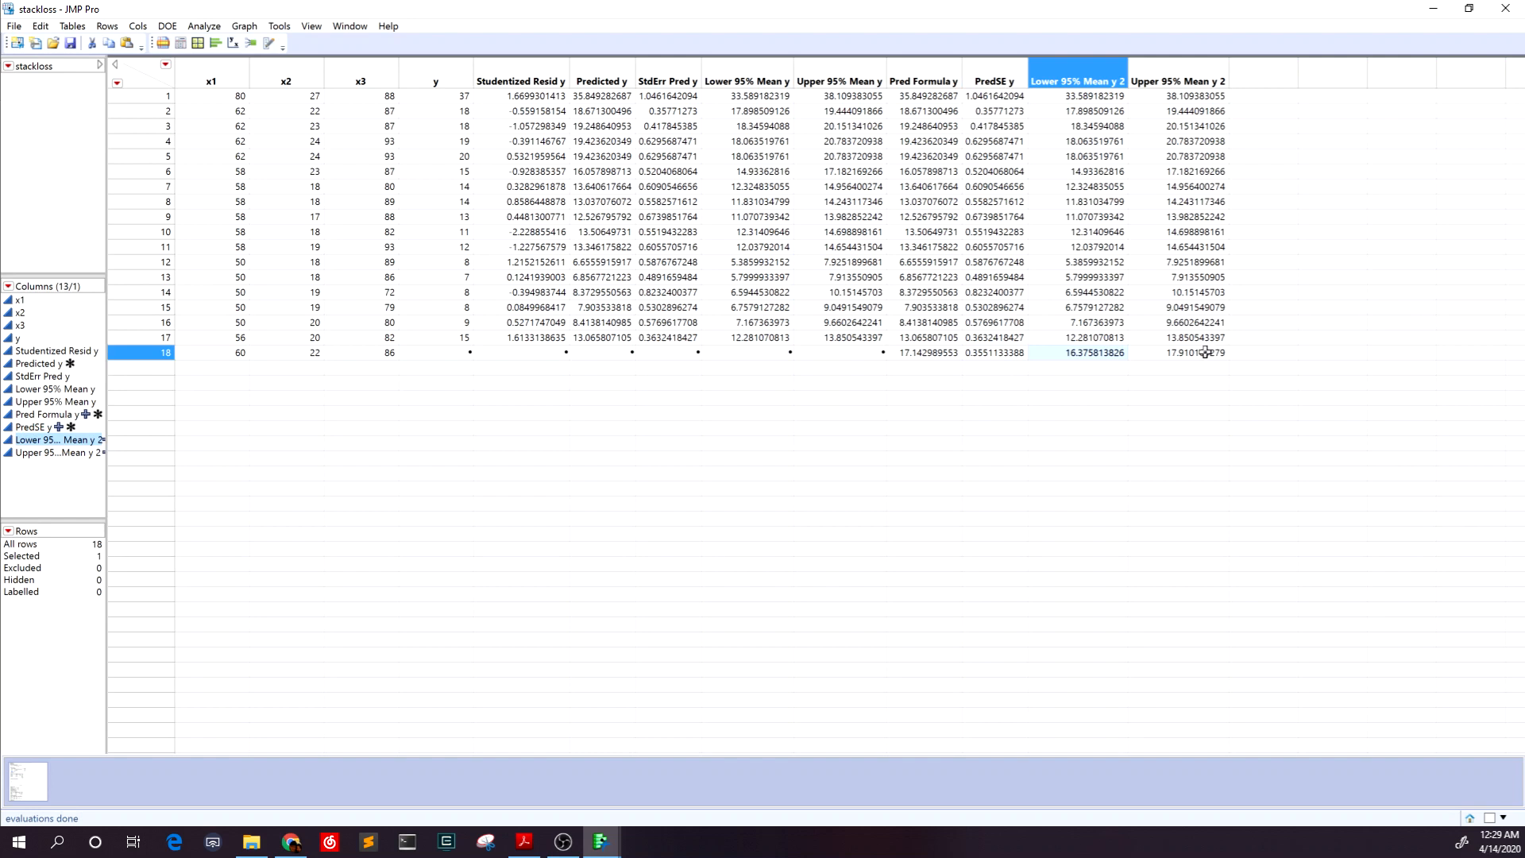
pyautogui.press('Right')
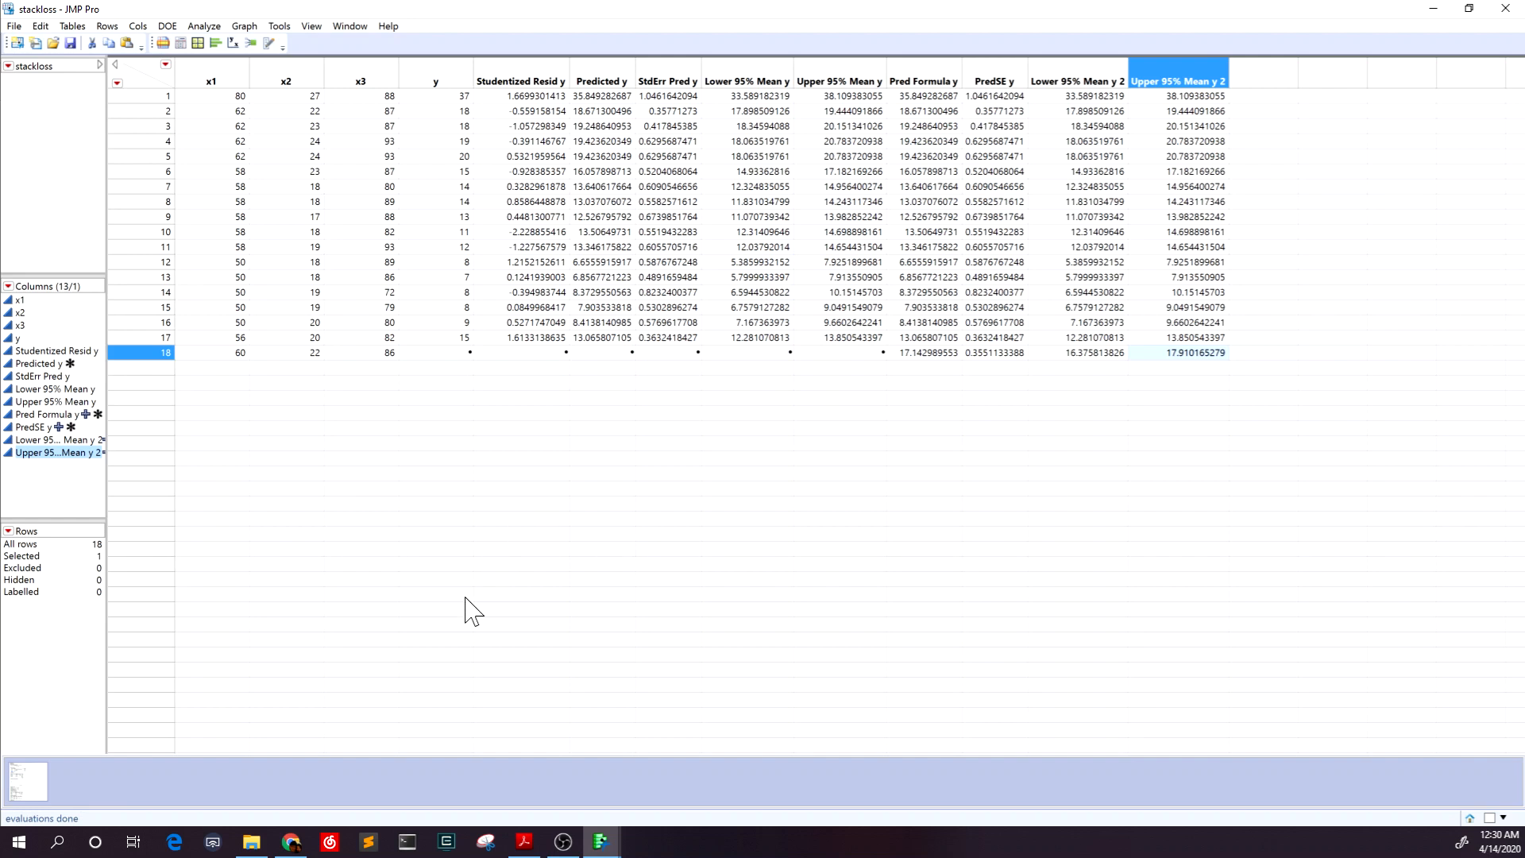
# Step: Switch to the ch9part3.pdf slides and review the Multiple mean responses section and its stack loss interval formula
pyautogui.click(524, 841)
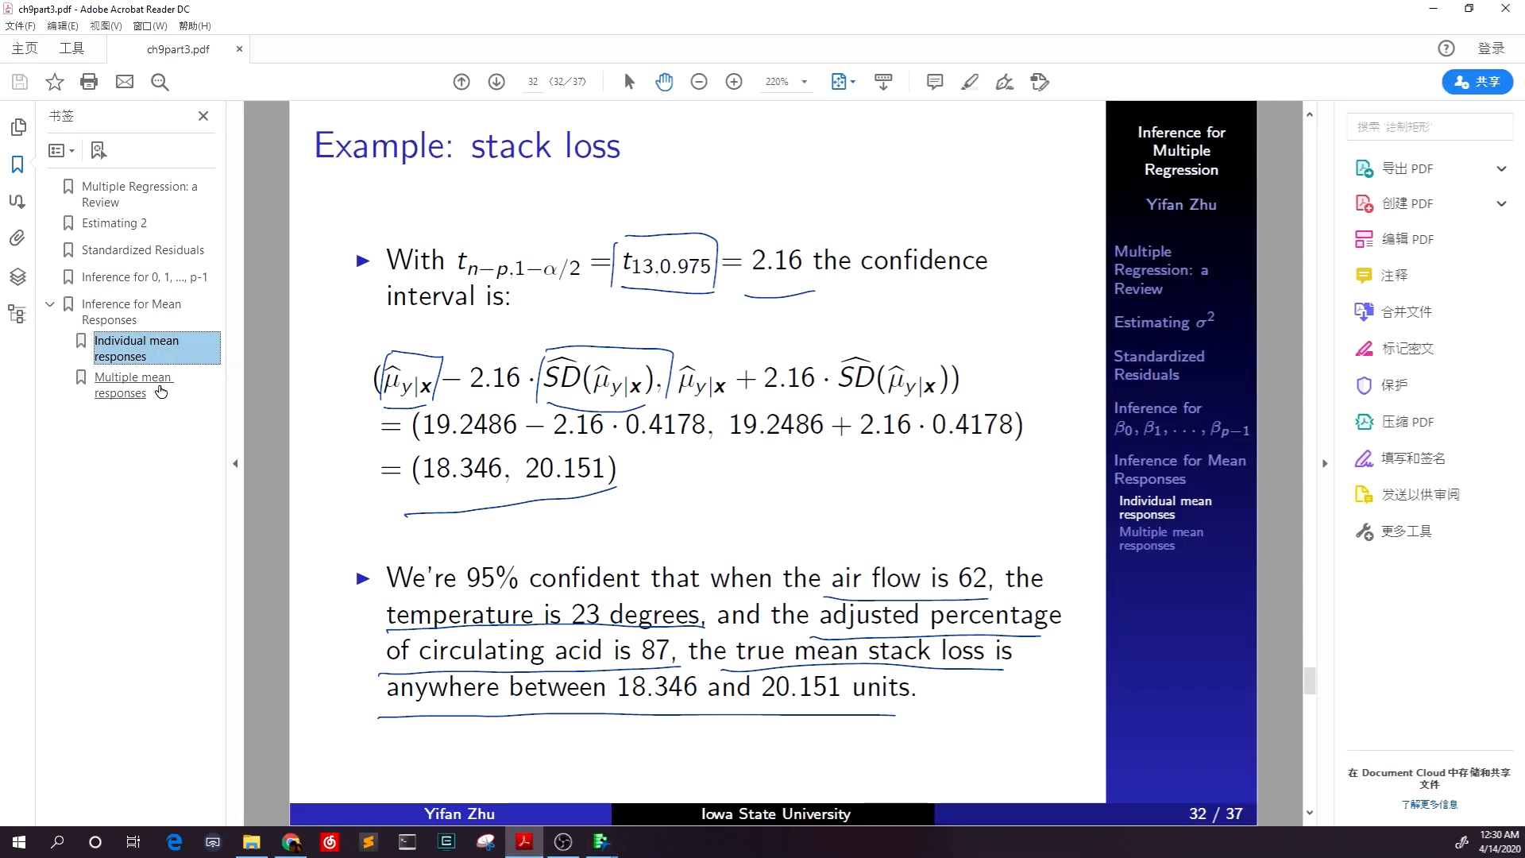
pyautogui.click(159, 388)
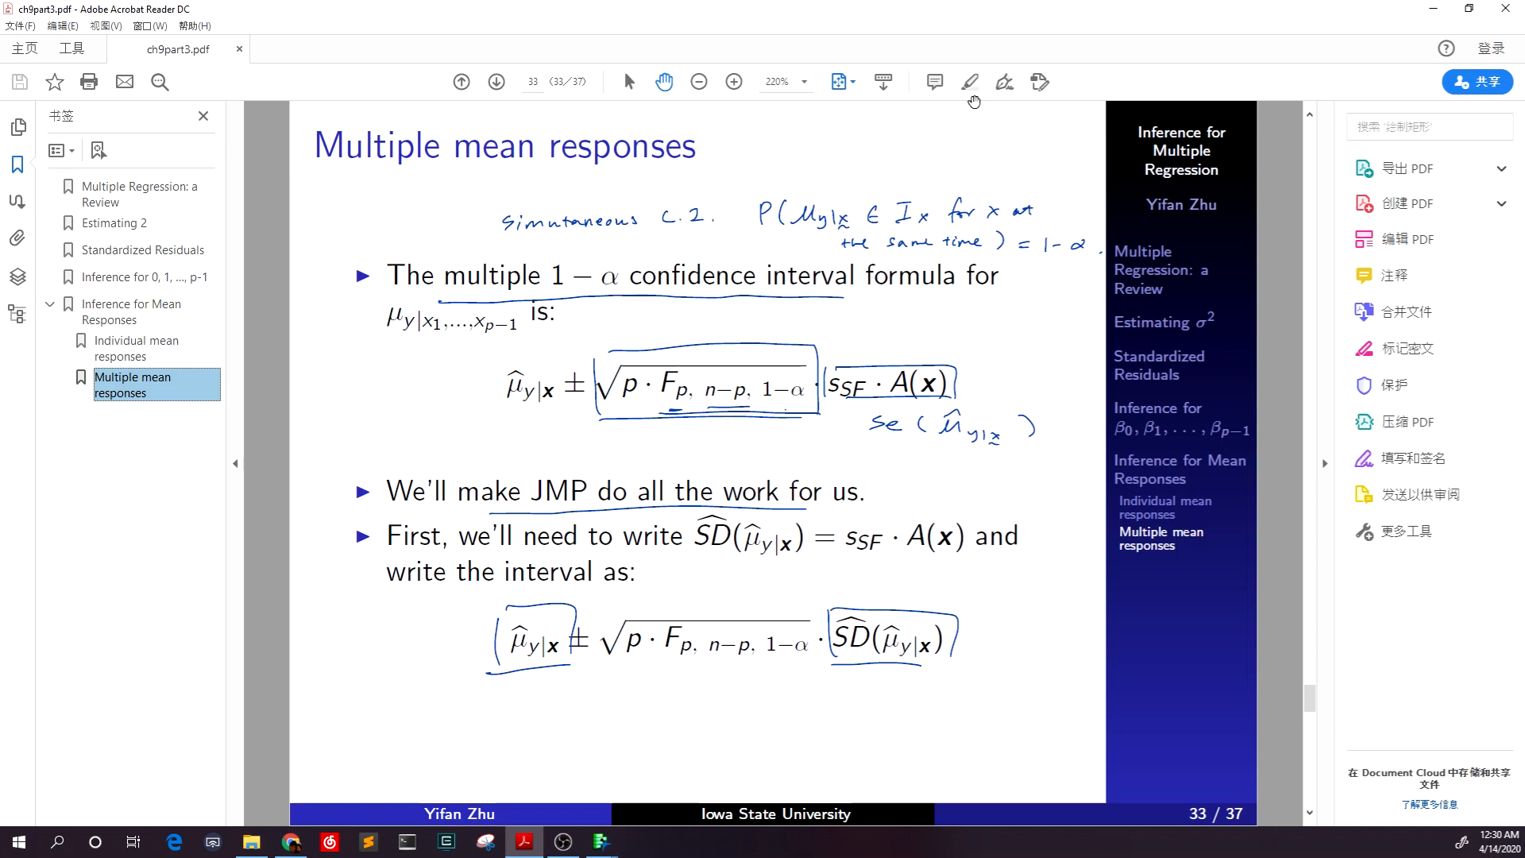
pyautogui.scroll(-1, 824, 525)
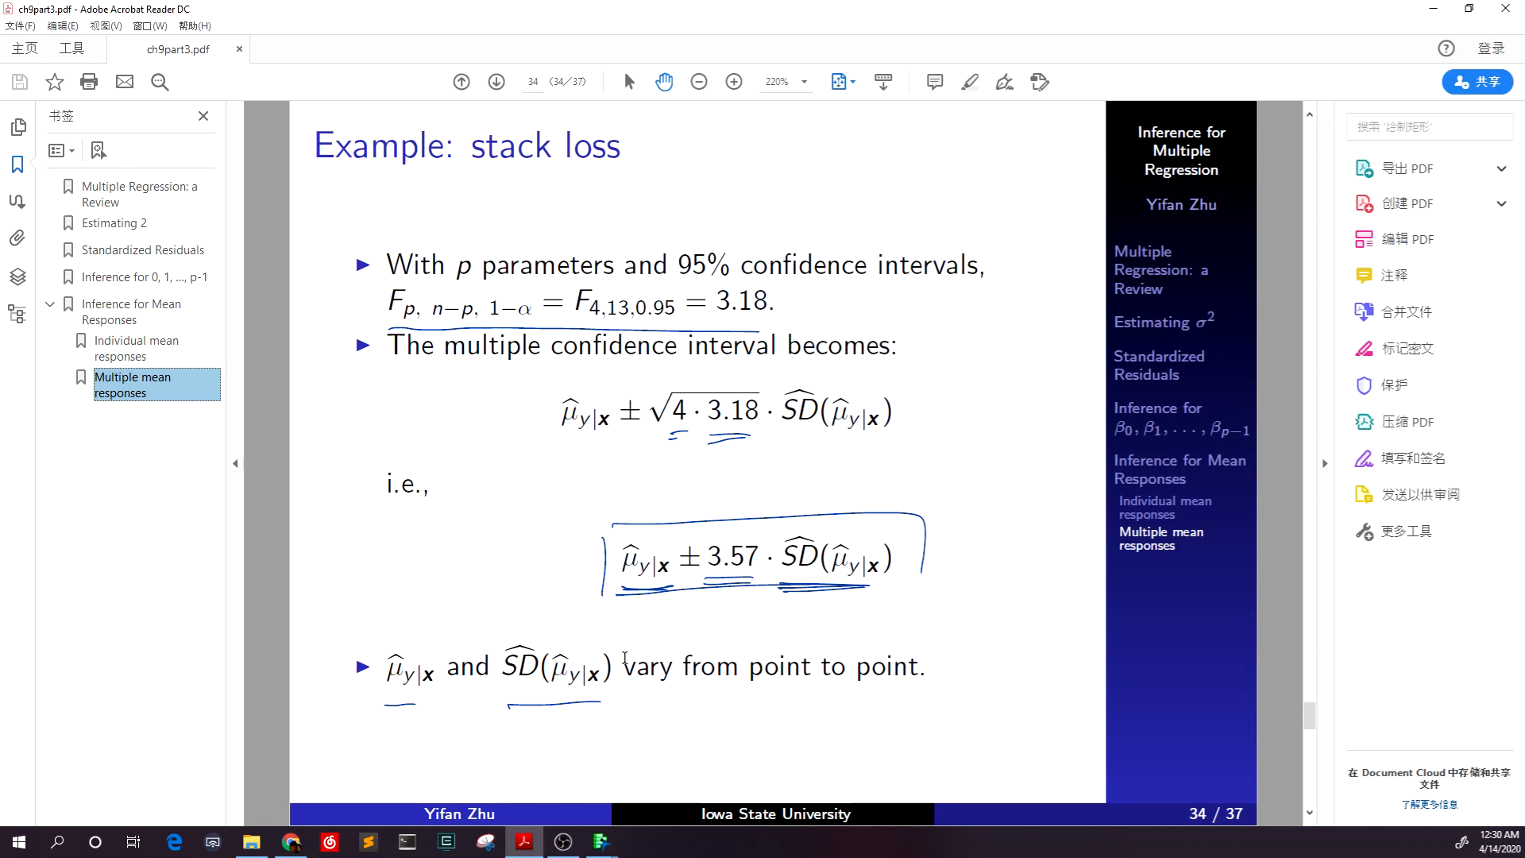
pyautogui.click(293, 842)
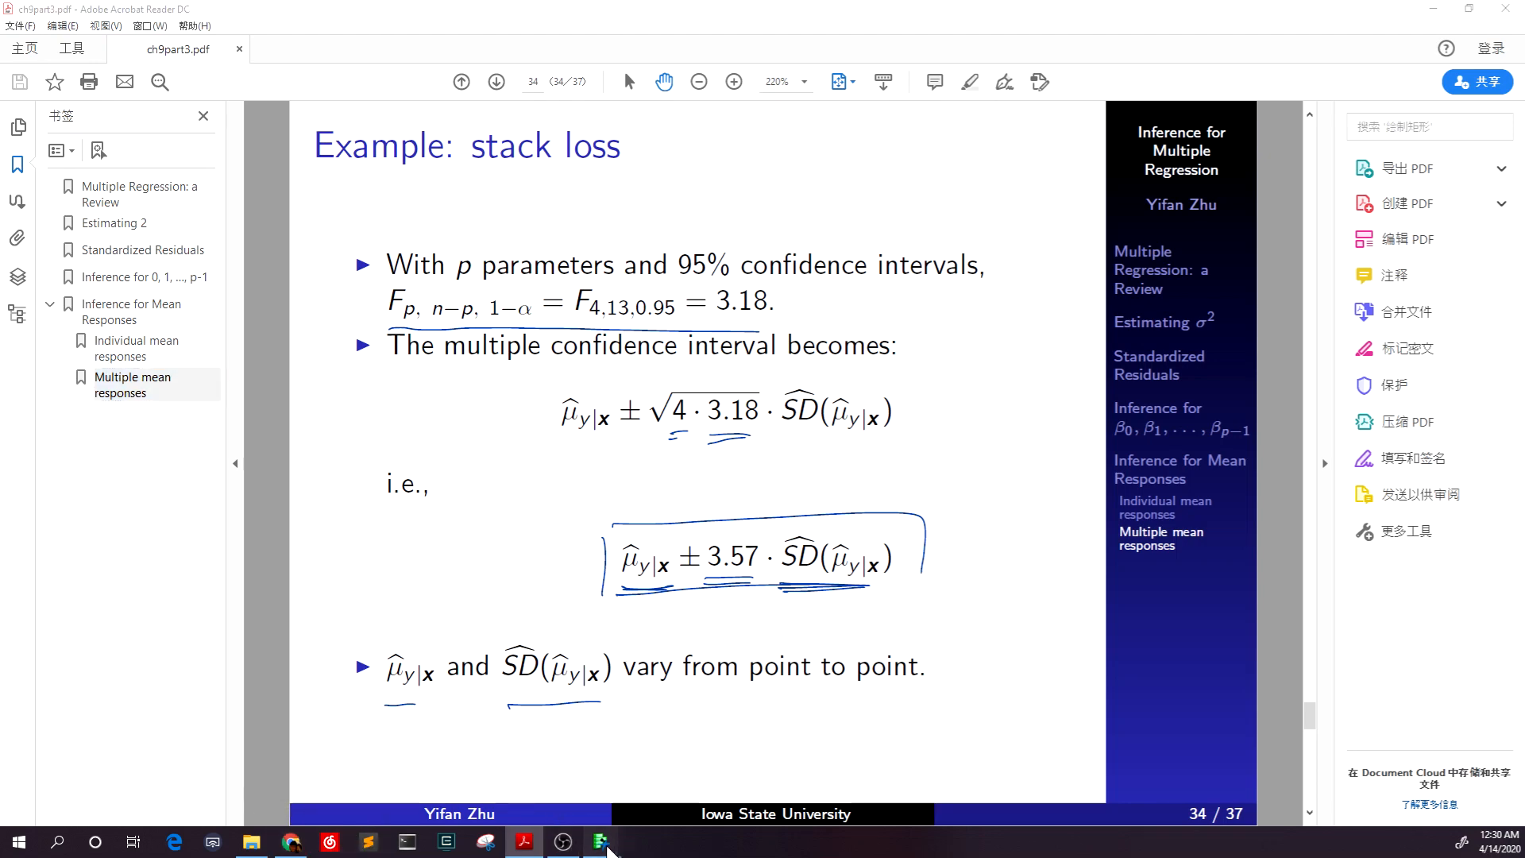
# Step: Switch back to the stackloss table in JMP and add a new column named Lower bd with a Formula property
pyautogui.click(601, 842)
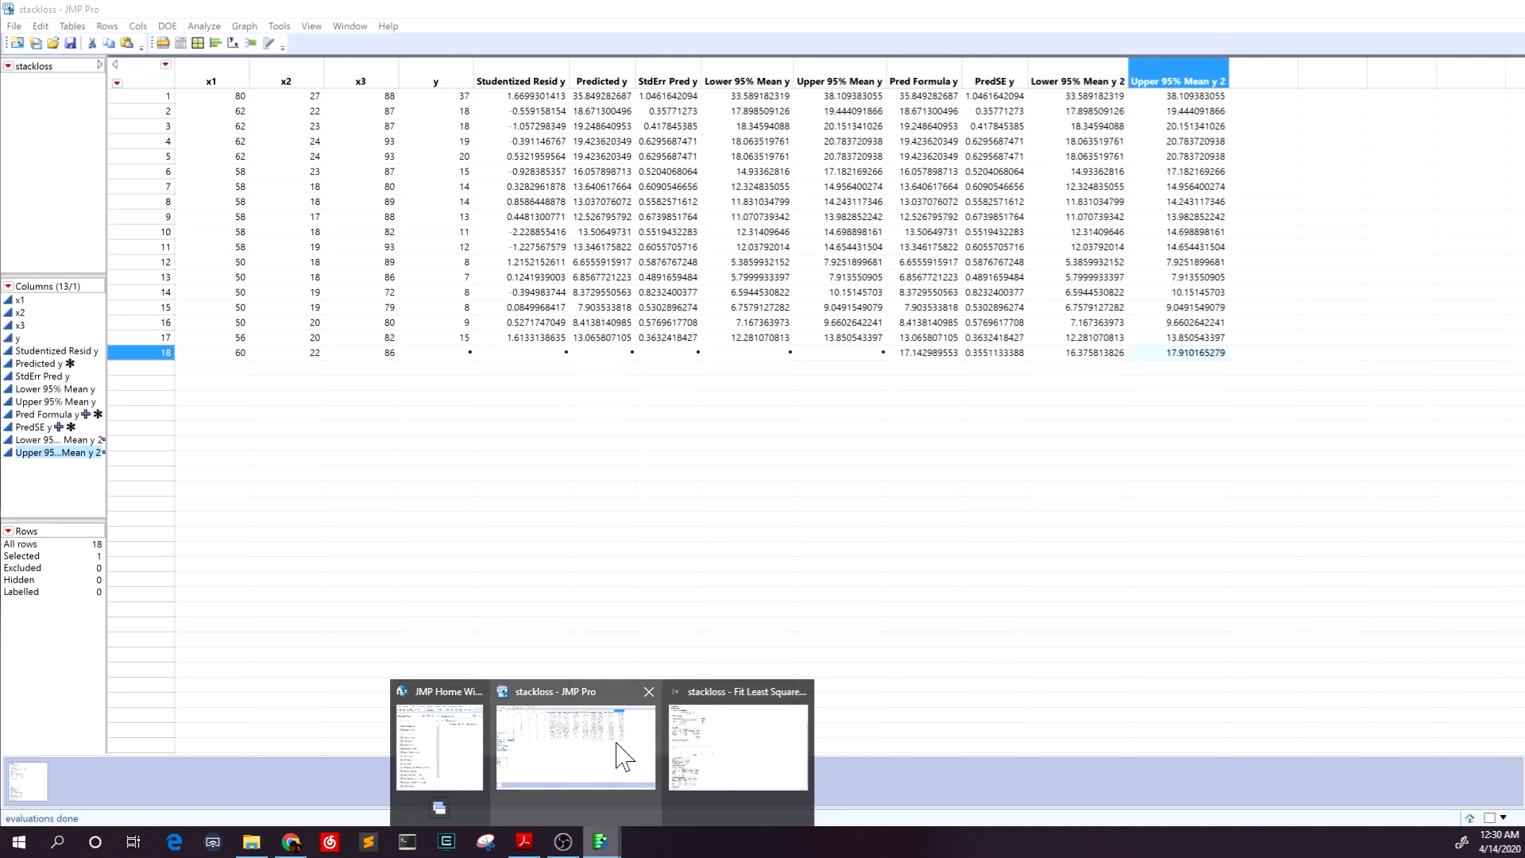
pyautogui.click(628, 755)
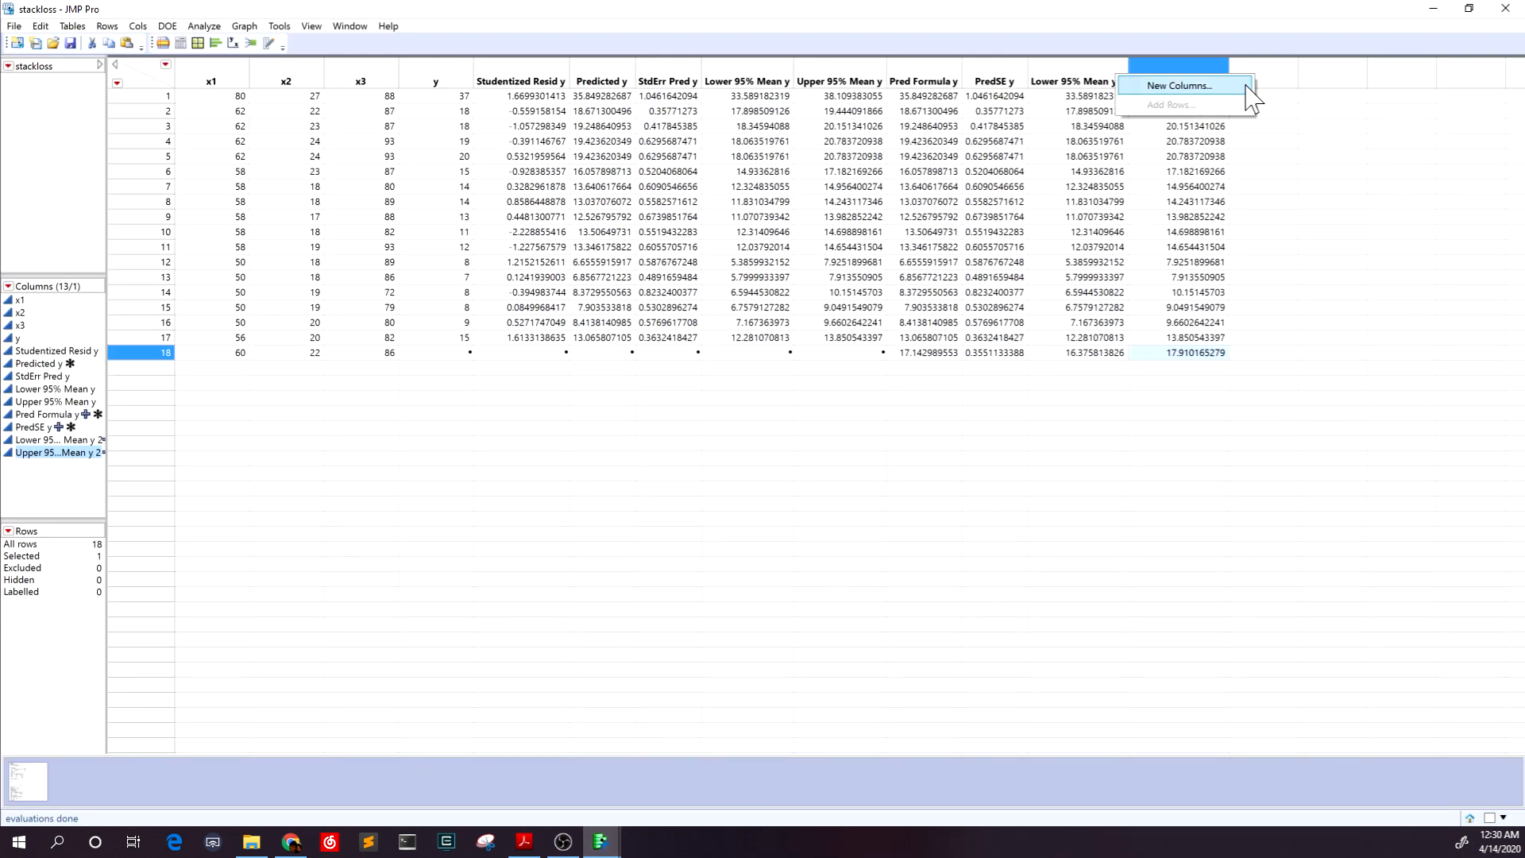
pyautogui.hotkey('ctrl', 'shift', 'n')
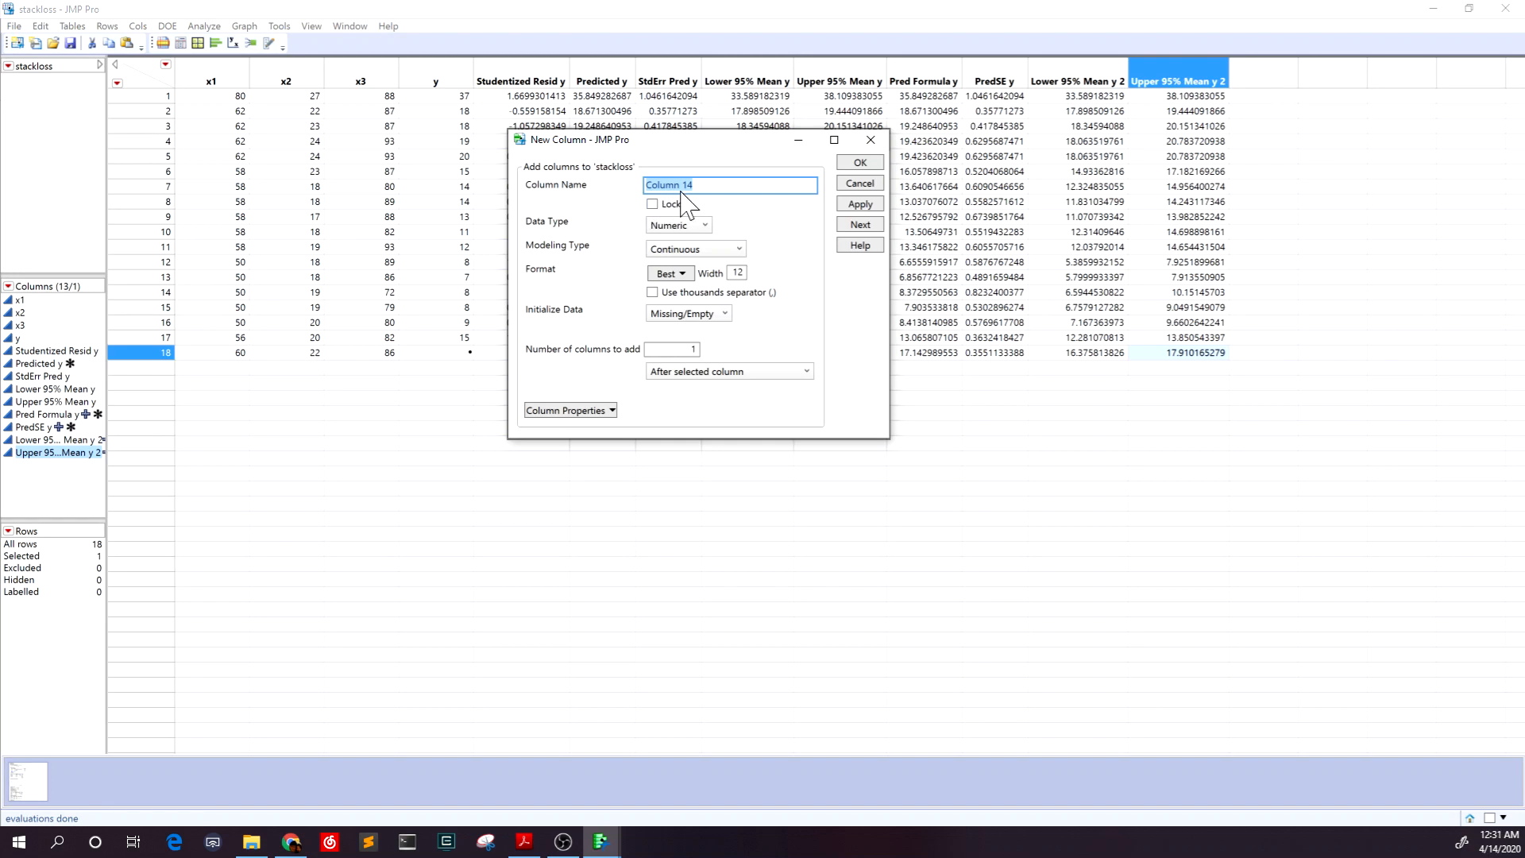
pyautogui.write('Lowe')
pyautogui.write('r Sim')
pyautogui.press('BackSpace')
pyautogui.press('BackSpace')
pyautogui.press('BackSpace')
pyautogui.write('bo')
pyautogui.click(609, 412)
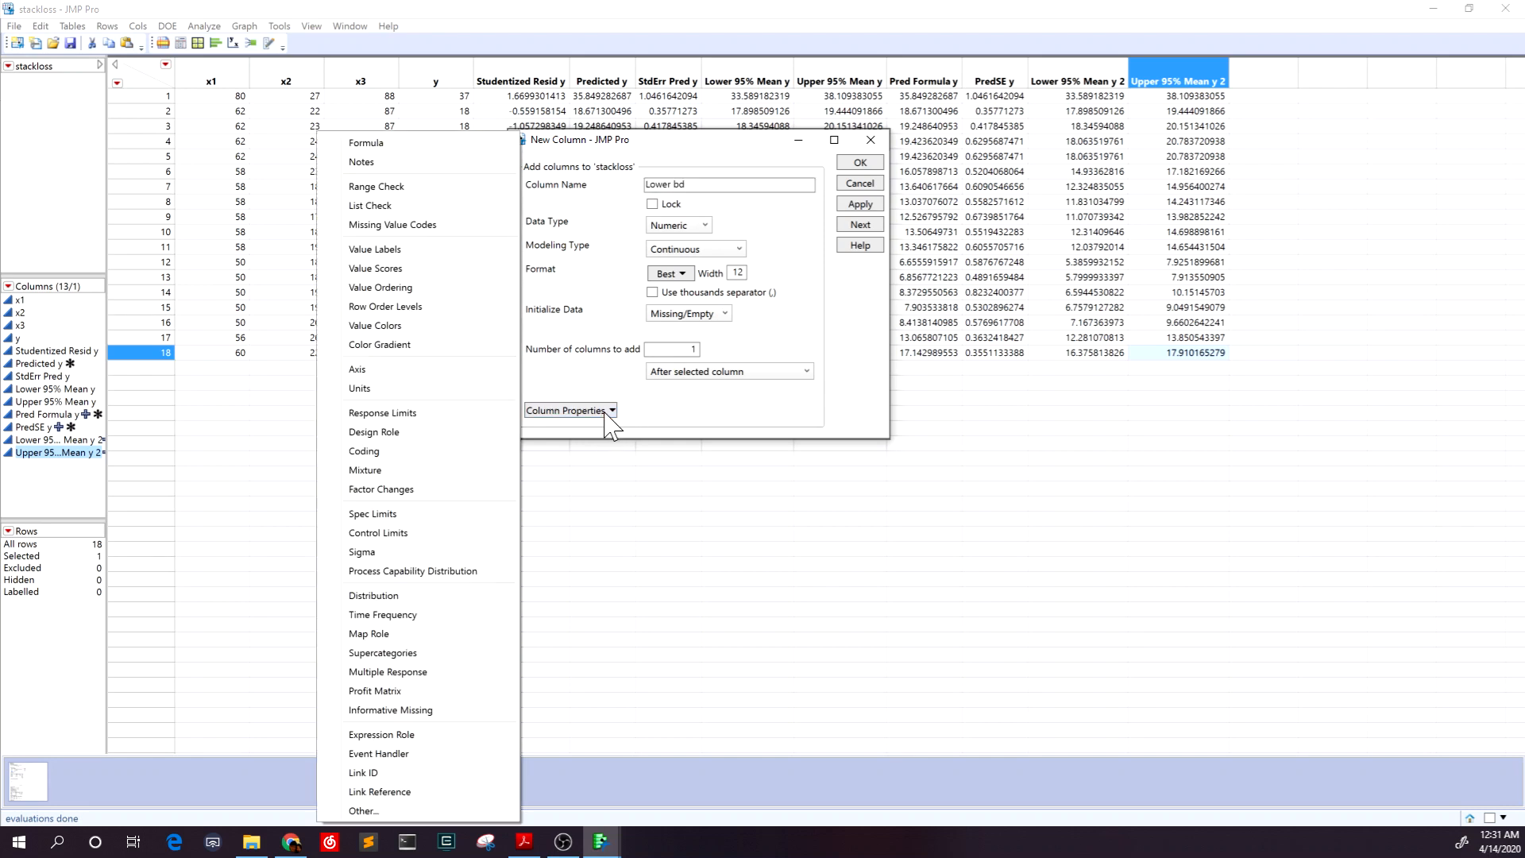
pyautogui.click(477, 143)
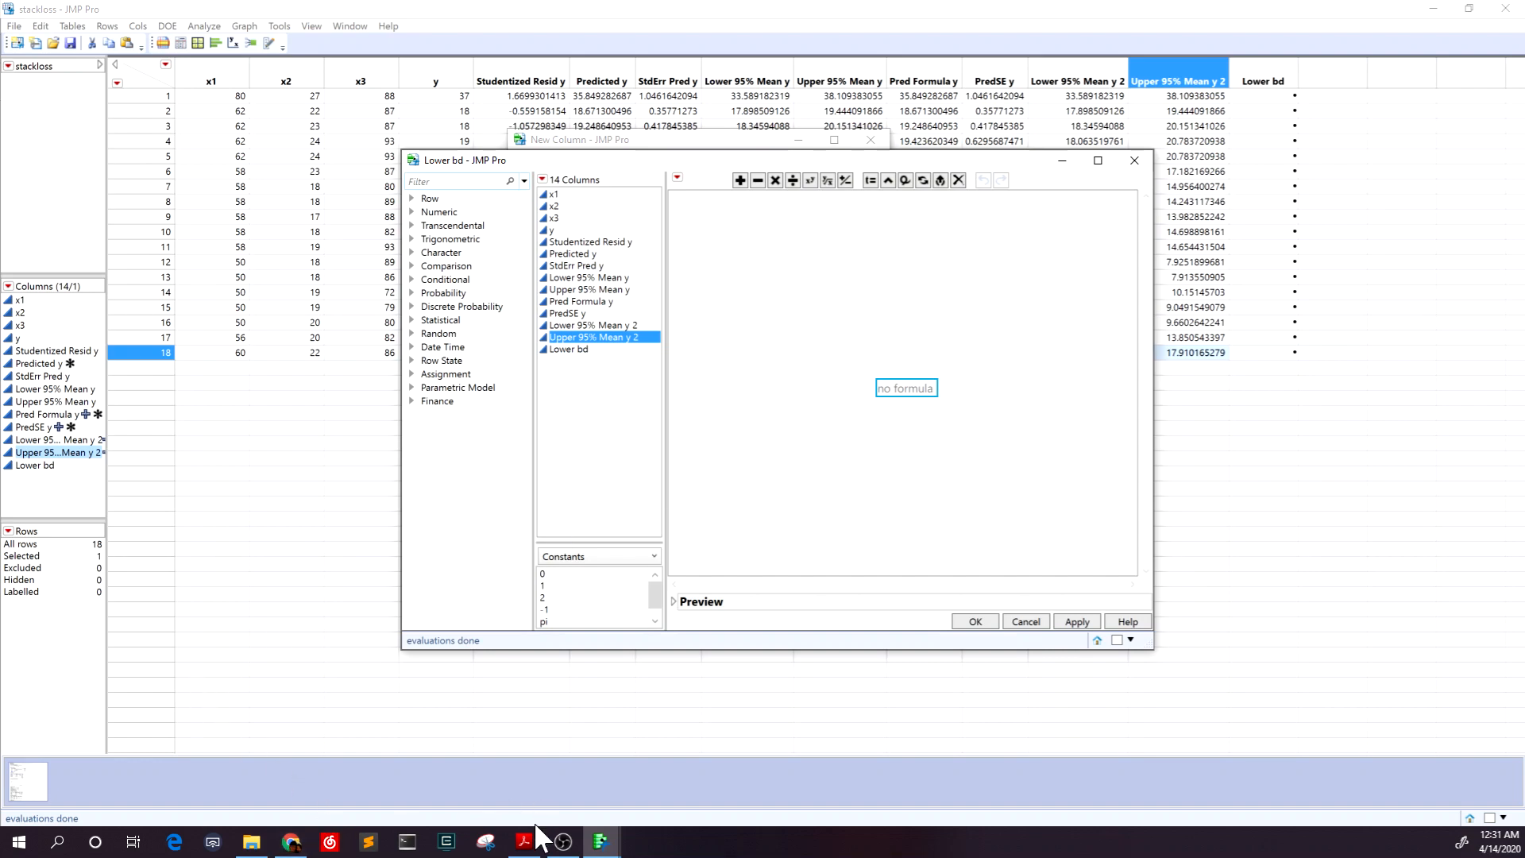
# Step: Start the Lower bd formula with Pred Formula y followed by a subtraction
pyautogui.moveTo(537, 834)
pyautogui.click(545, 799)
pyautogui.moveTo(586, 303); pyautogui.dragTo(707, 334)
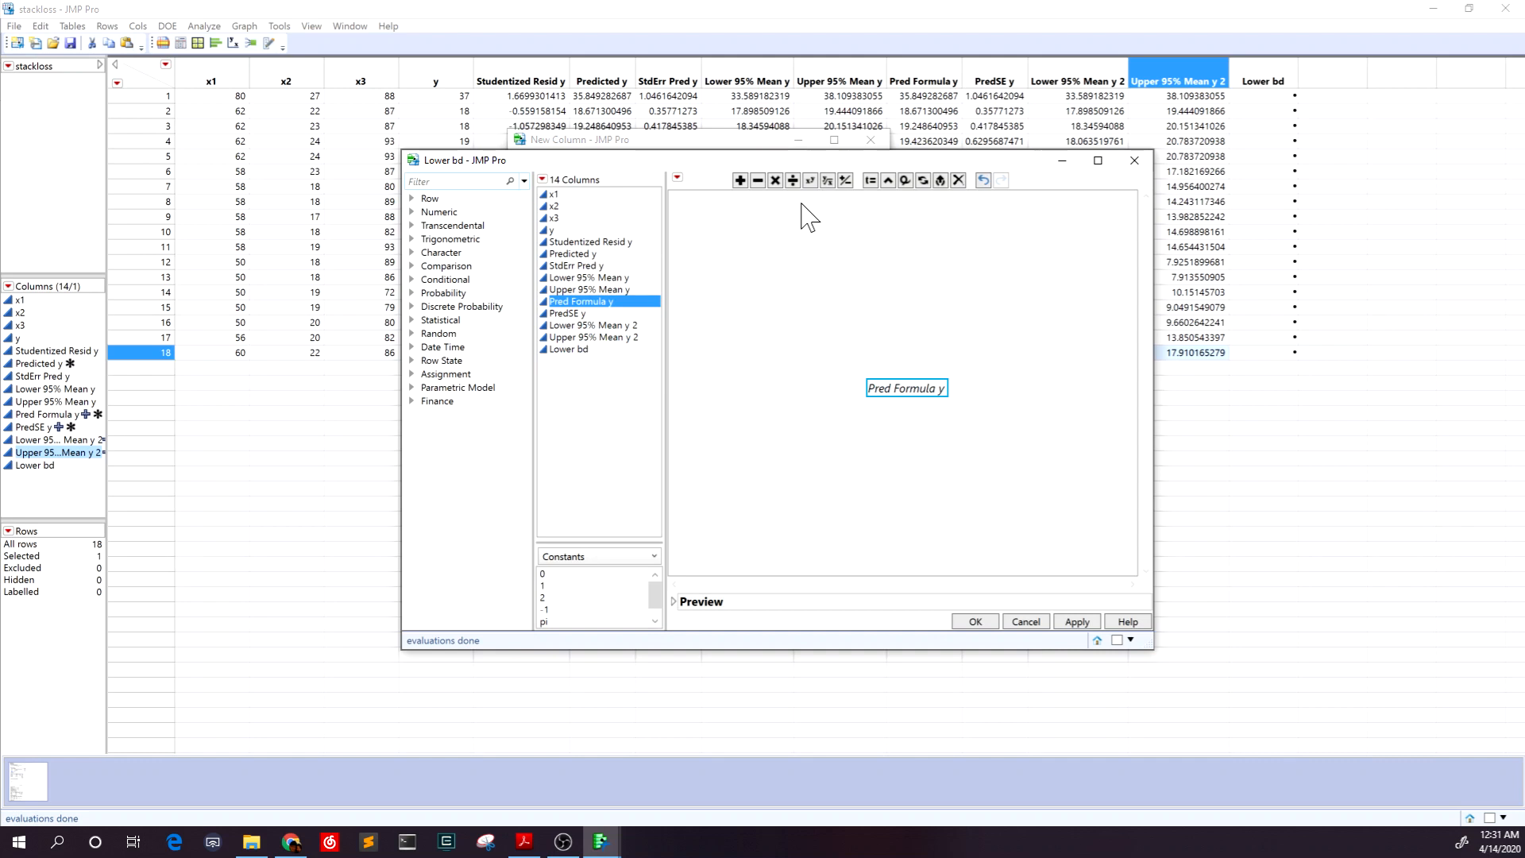
pyautogui.click(758, 182)
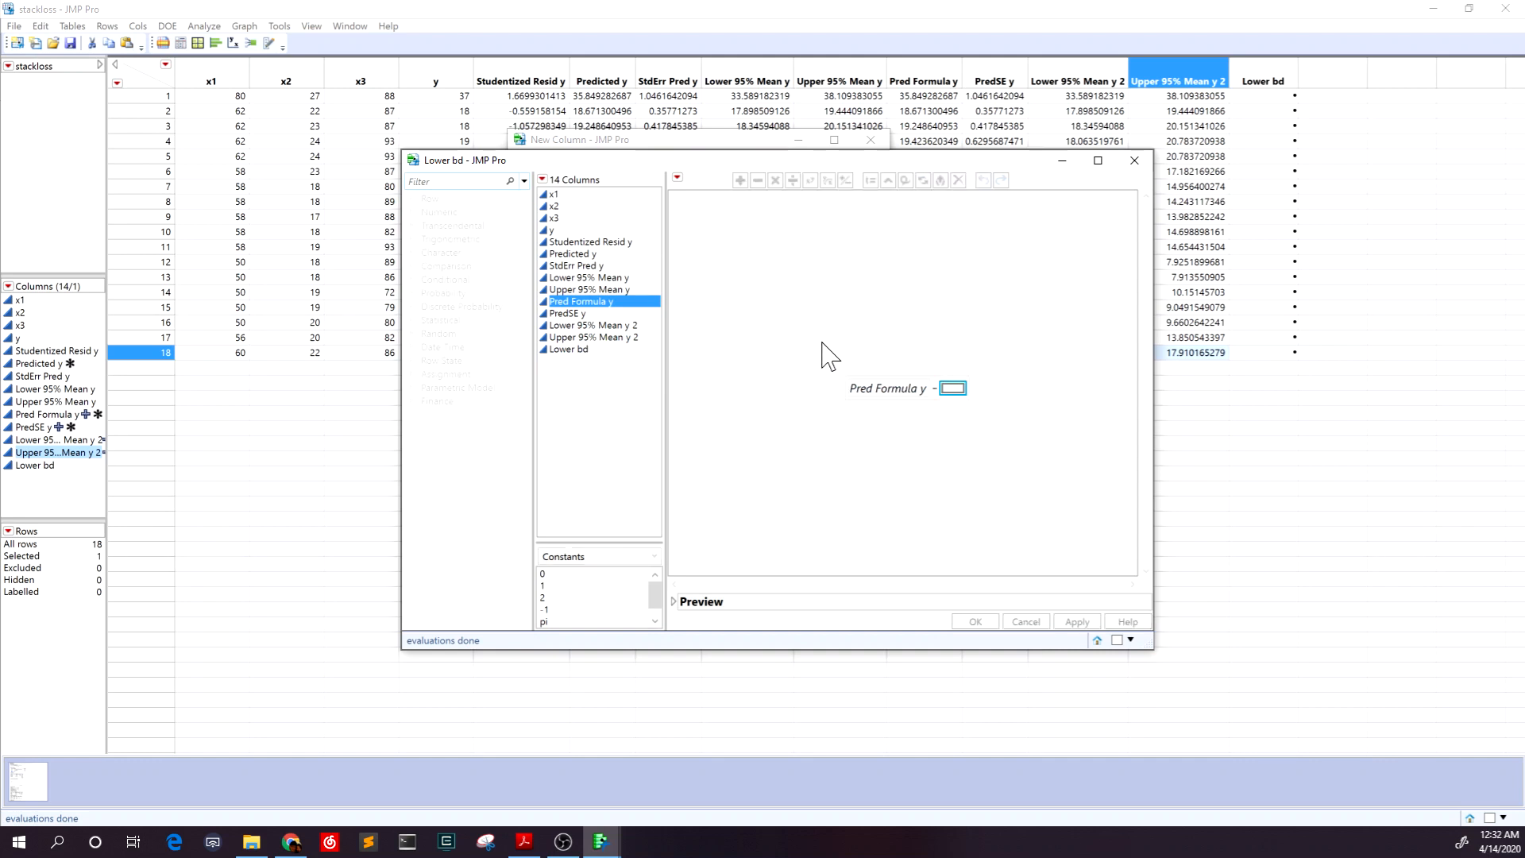
# Step: Try to enter 3.57* as the subtracted term of the Lower bd formula
pyautogui.write('3.57')
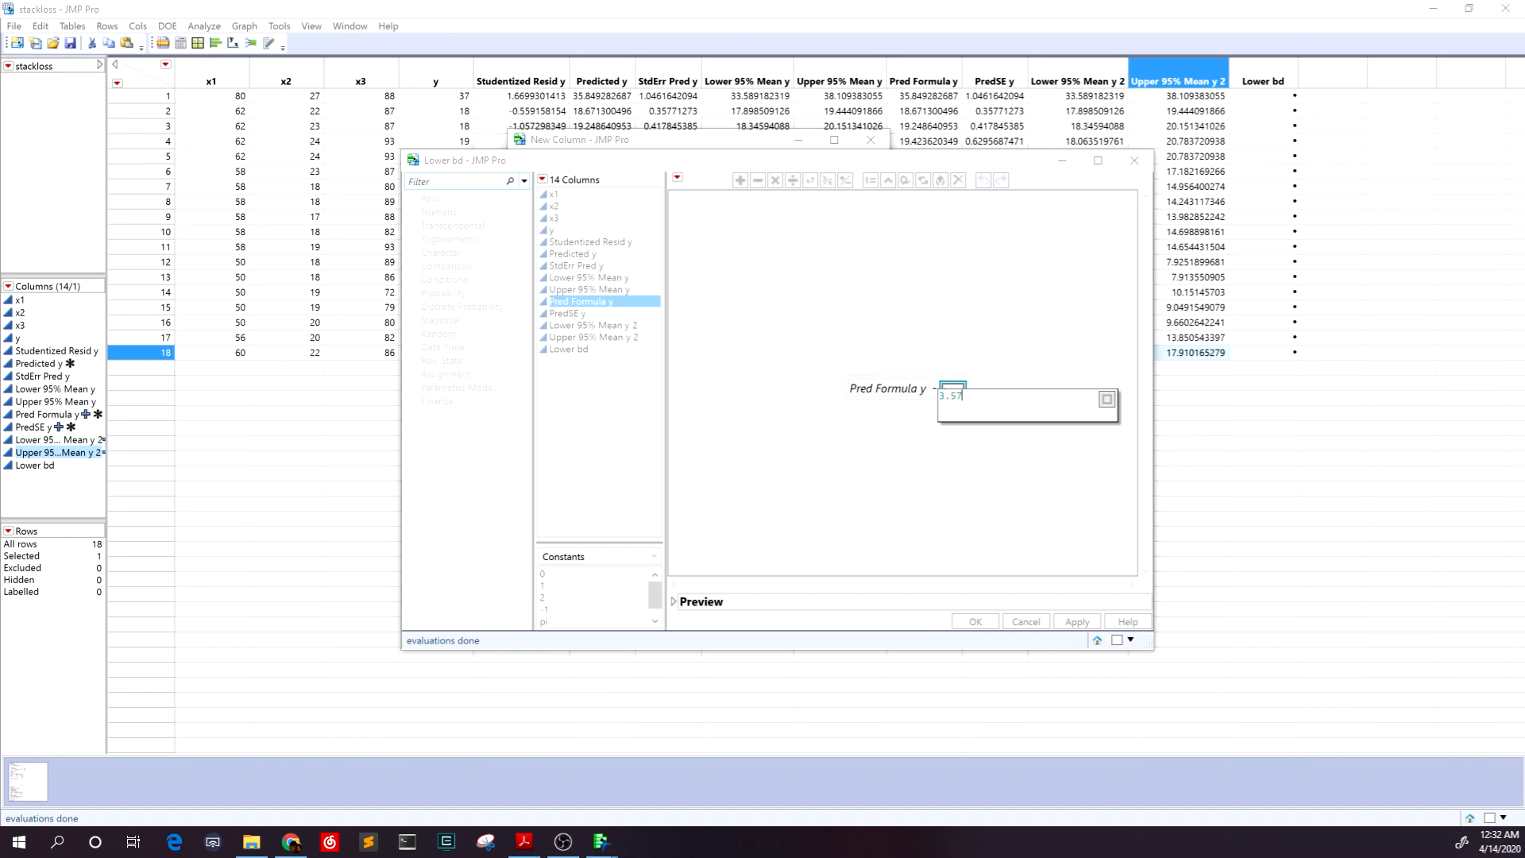
pyautogui.write('*')
pyautogui.click(906, 456)
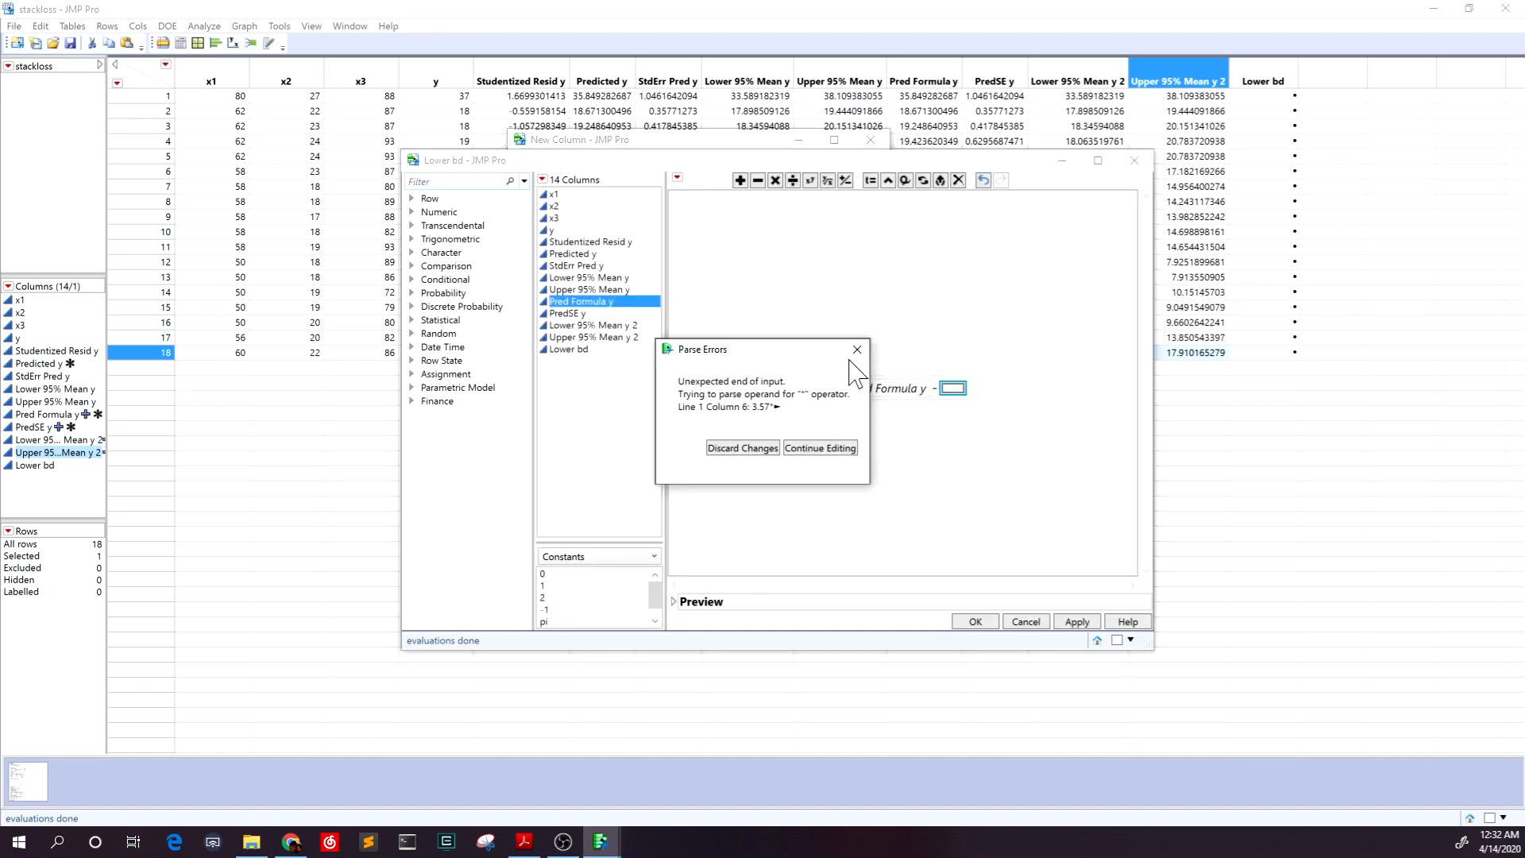
pyautogui.click(857, 350)
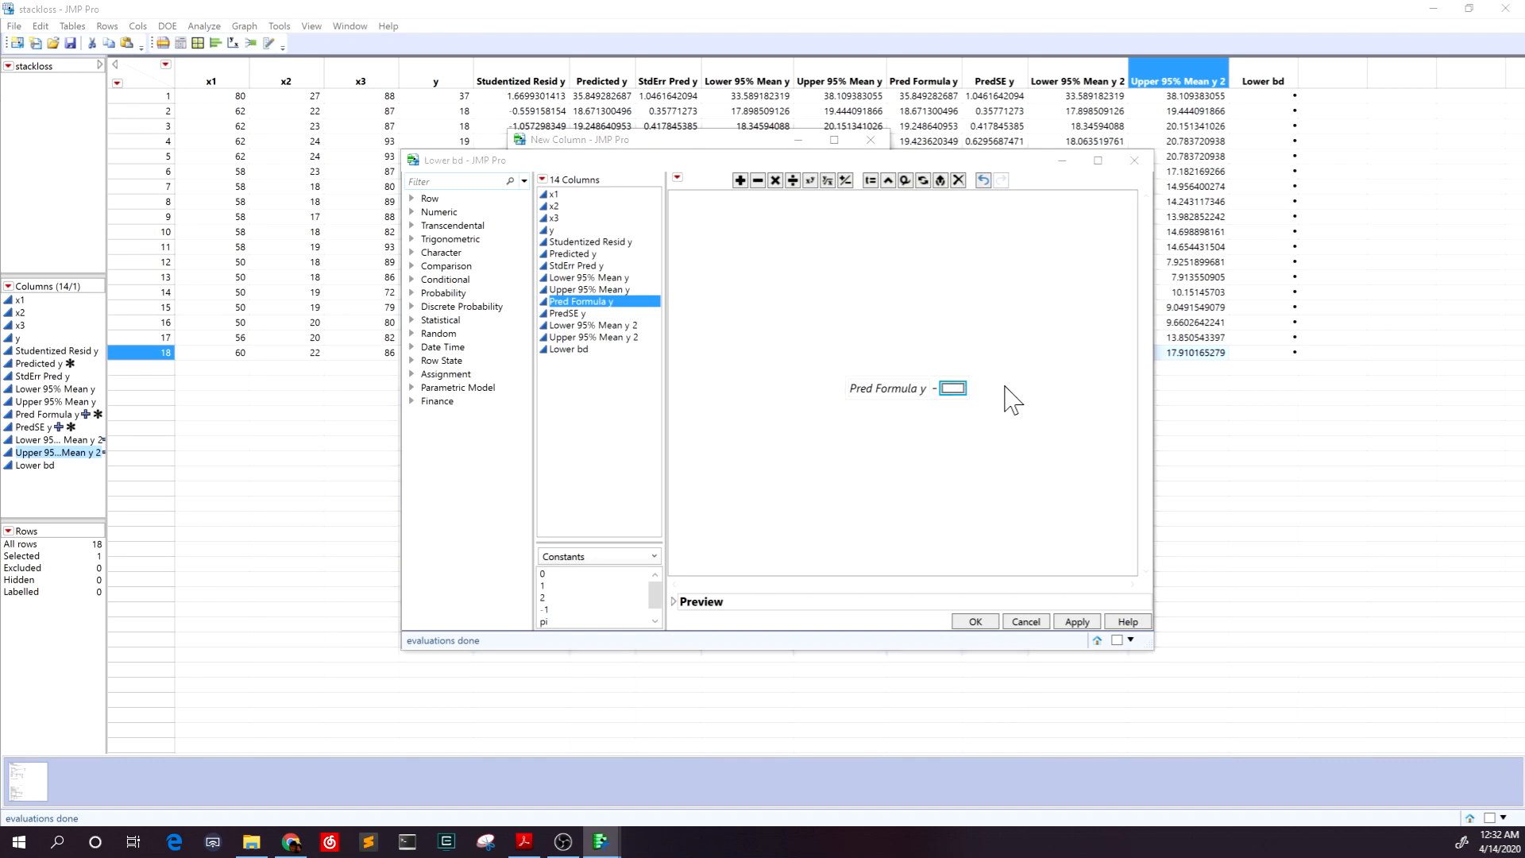
# Step: Enter 3.57 as the term subtracted from Pred Formula y
pyautogui.write('2.')
pyautogui.press('BackSpace')
pyautogui.press('BackSpace')
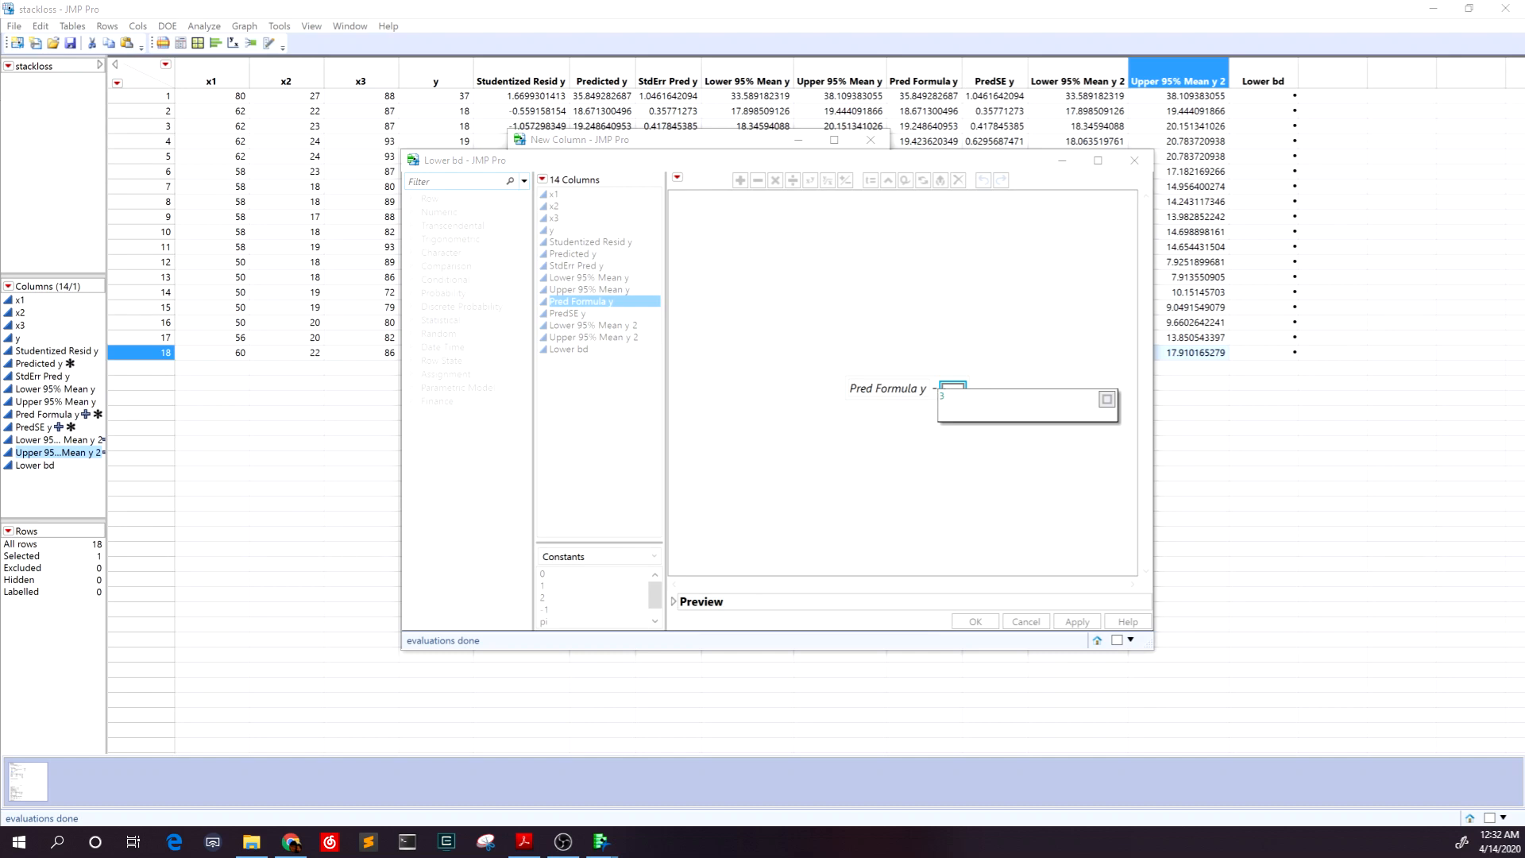
pyautogui.write('3.57')
pyautogui.press('Return')
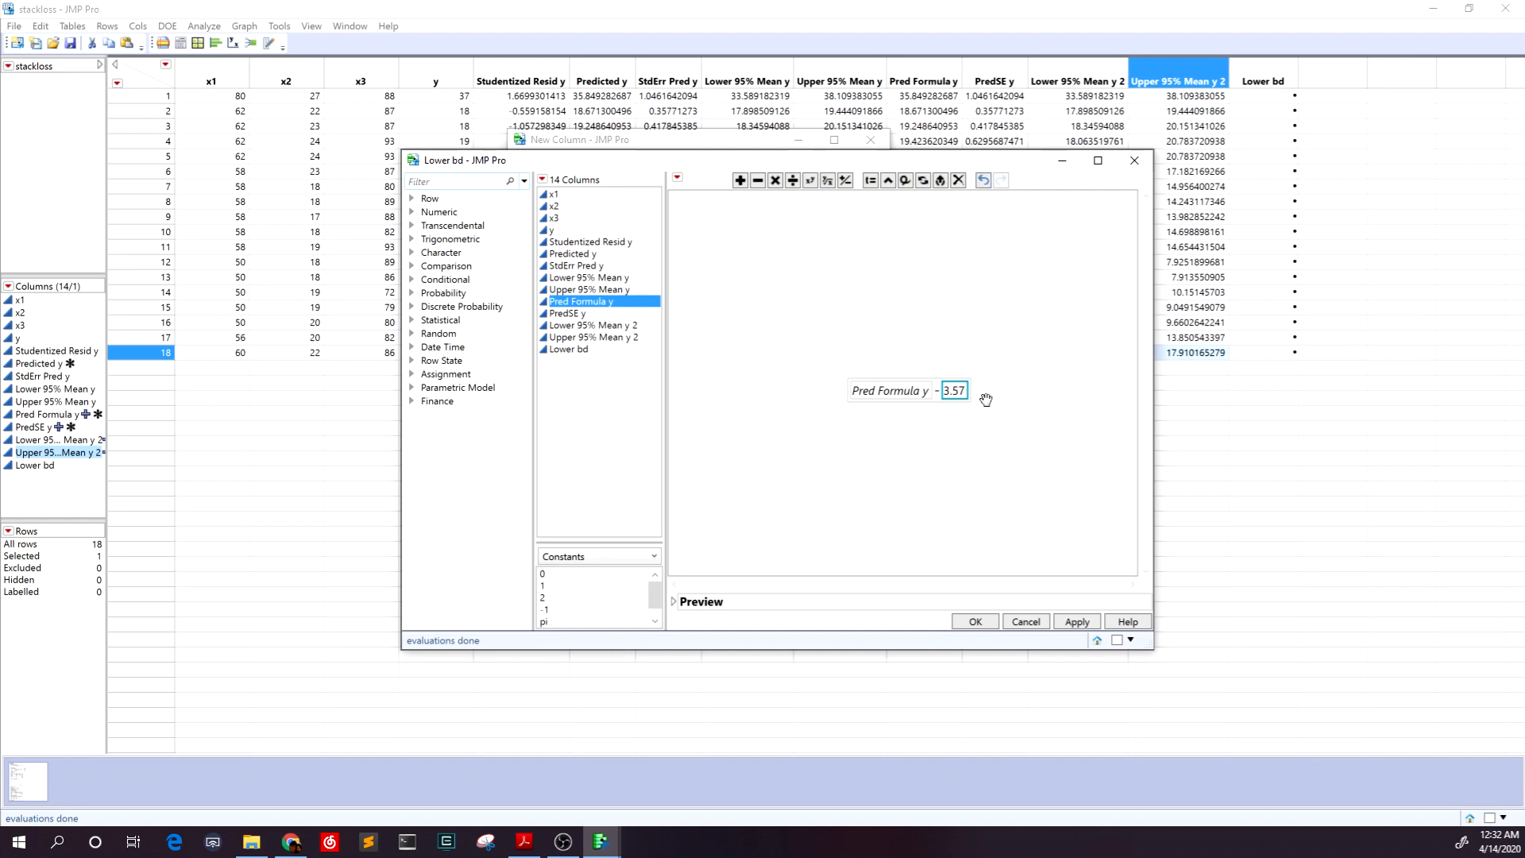
# Step: Try to append a multiplication sign directly to the 3.57 term's text
pyautogui.press('Return')
pyautogui.press('Right')
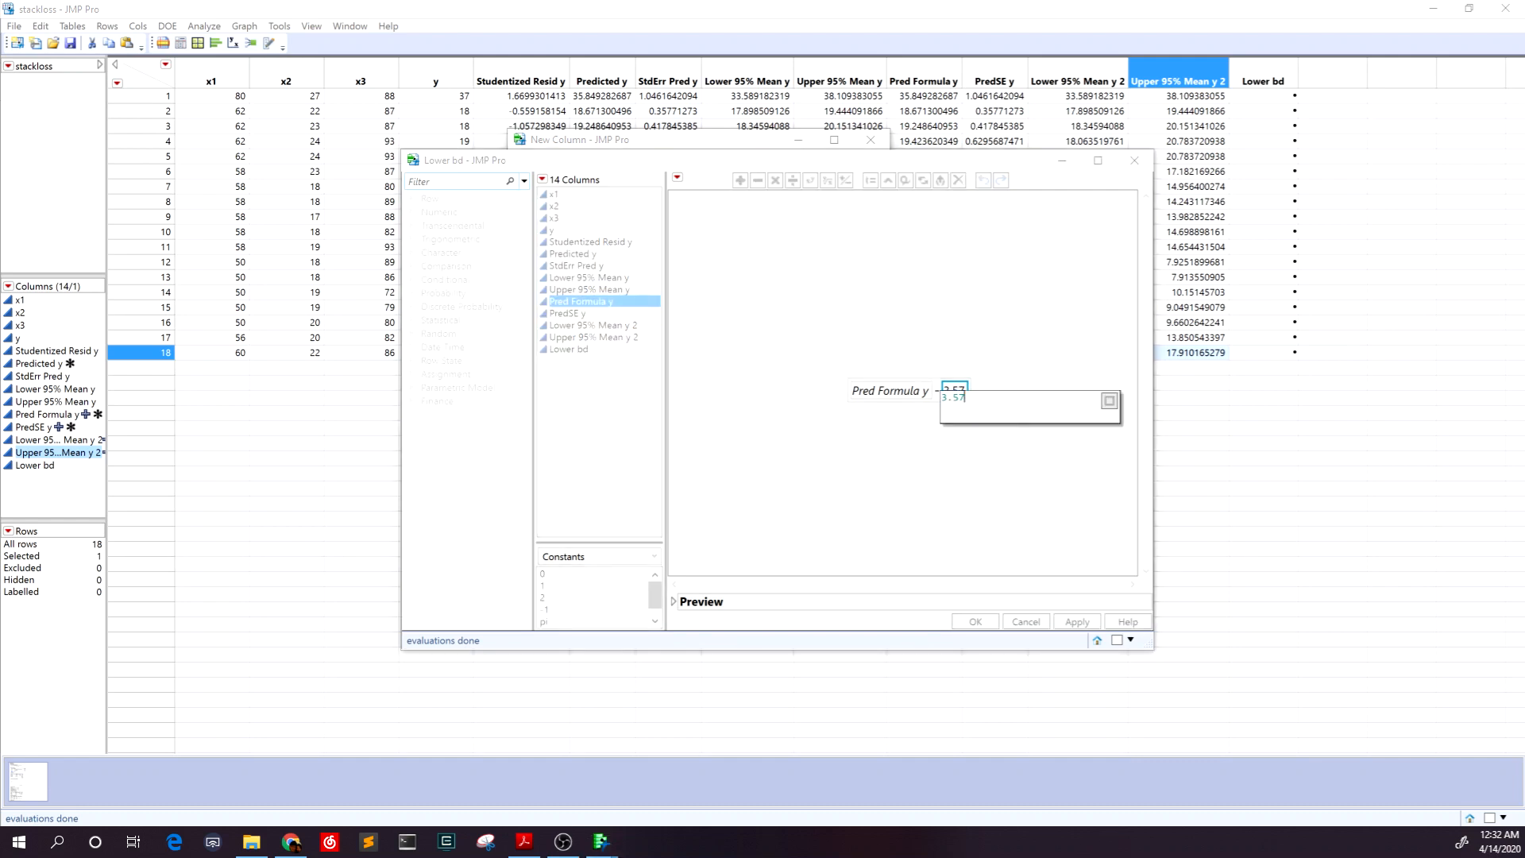
pyautogui.write('*')
pyautogui.click(962, 477)
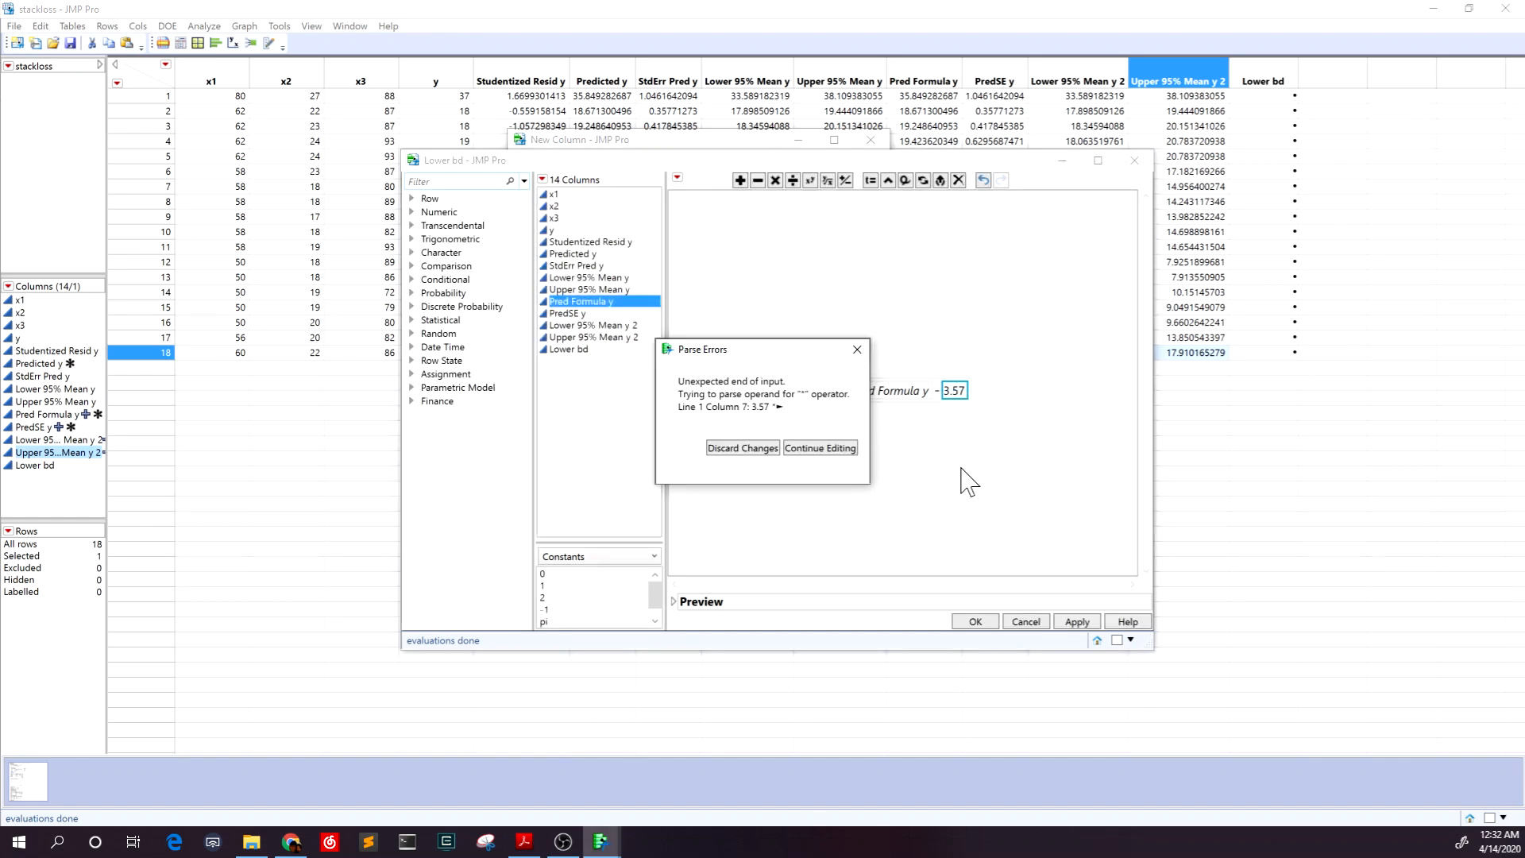
pyautogui.click(857, 350)
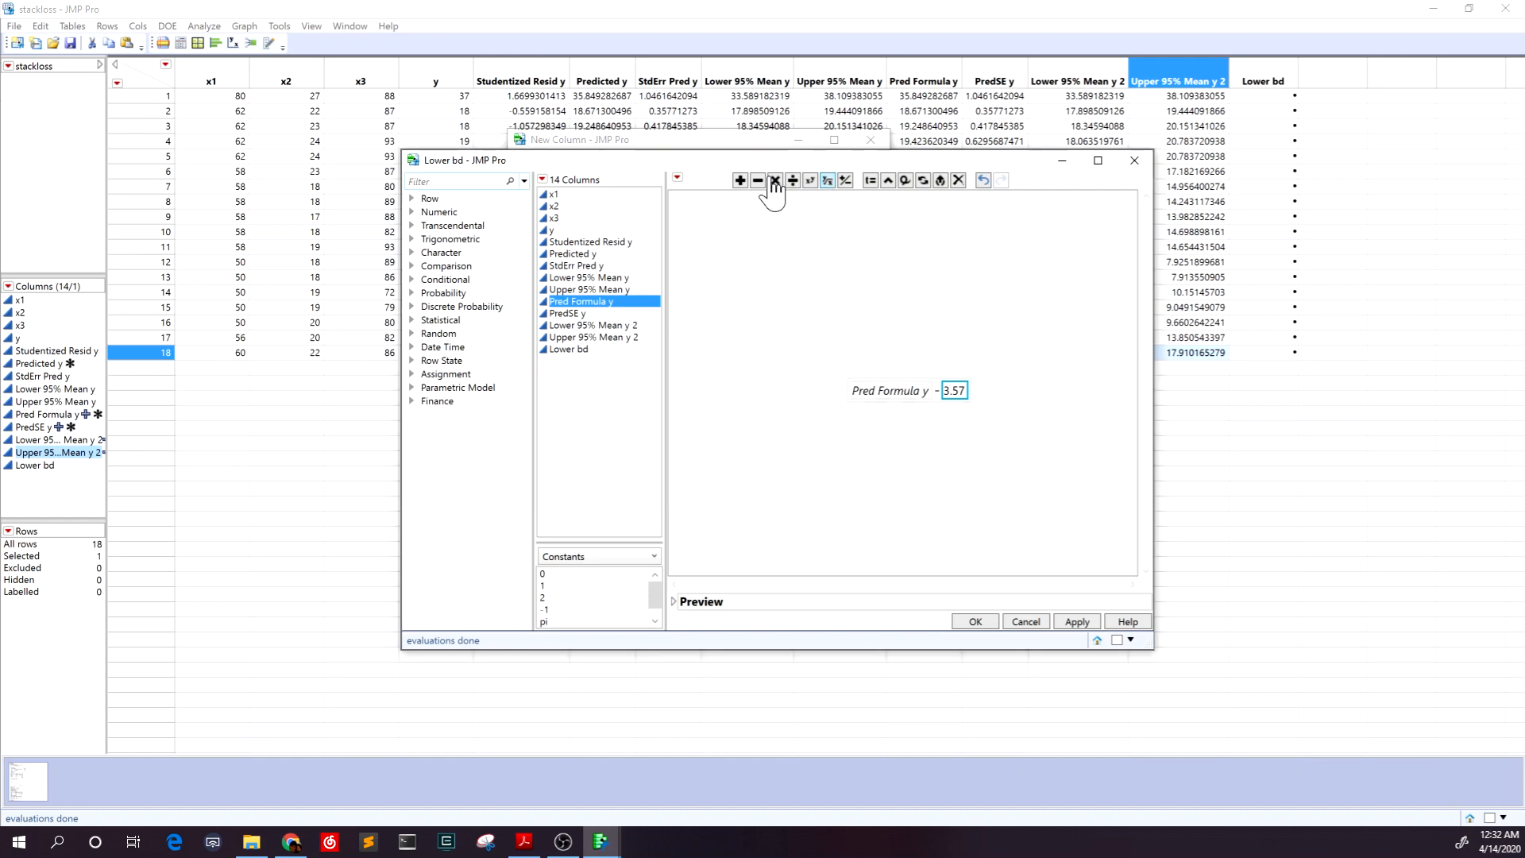
# Step: Multiply the 3.57 term by PredSE y and accept the formula and the new Lower bd column
pyautogui.press('*')
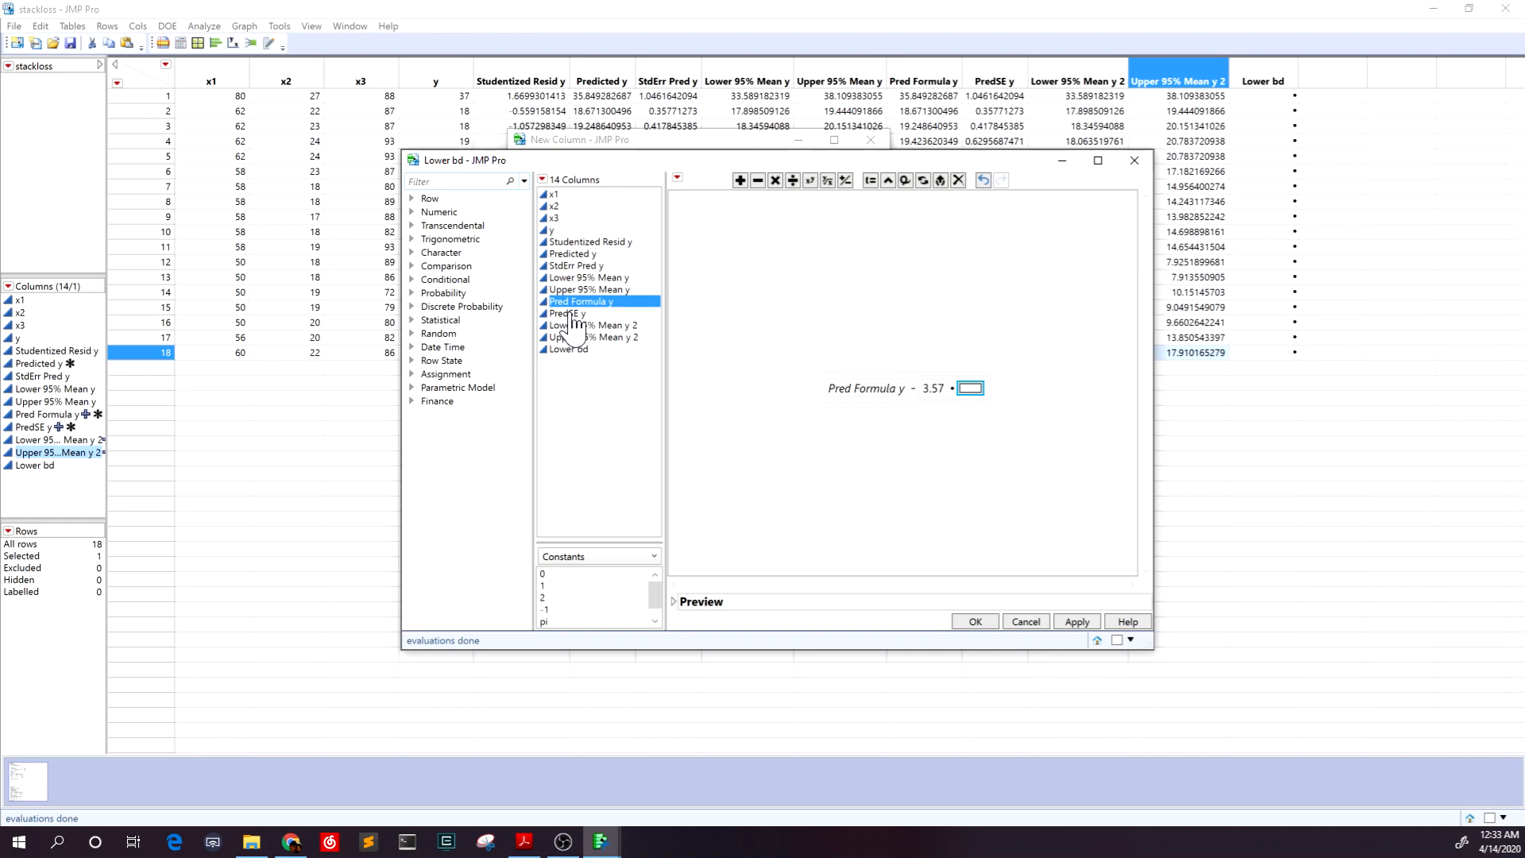
pyautogui.click(583, 315)
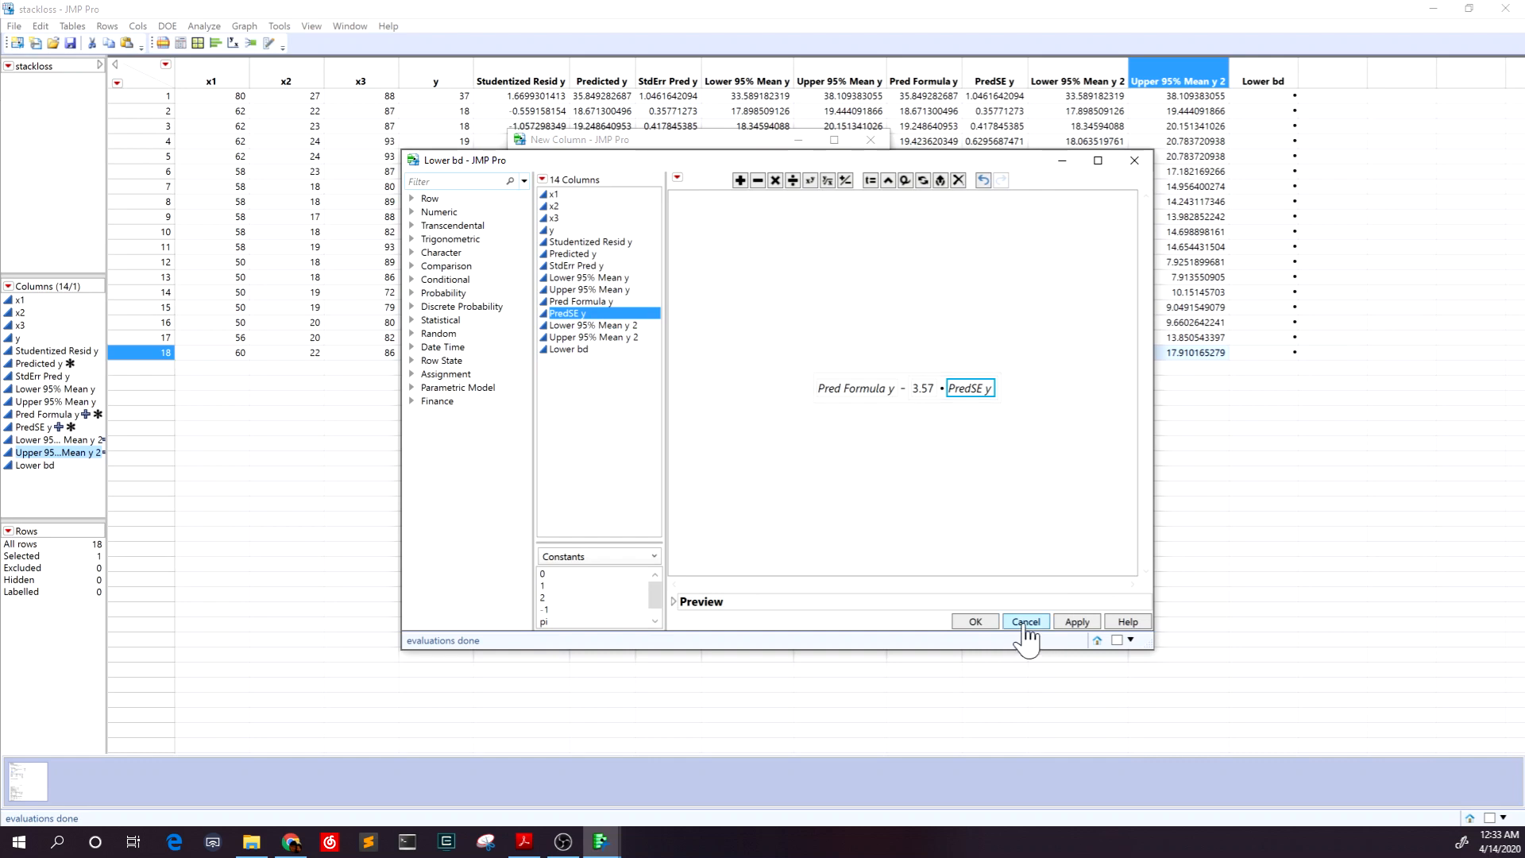
pyautogui.click(975, 622)
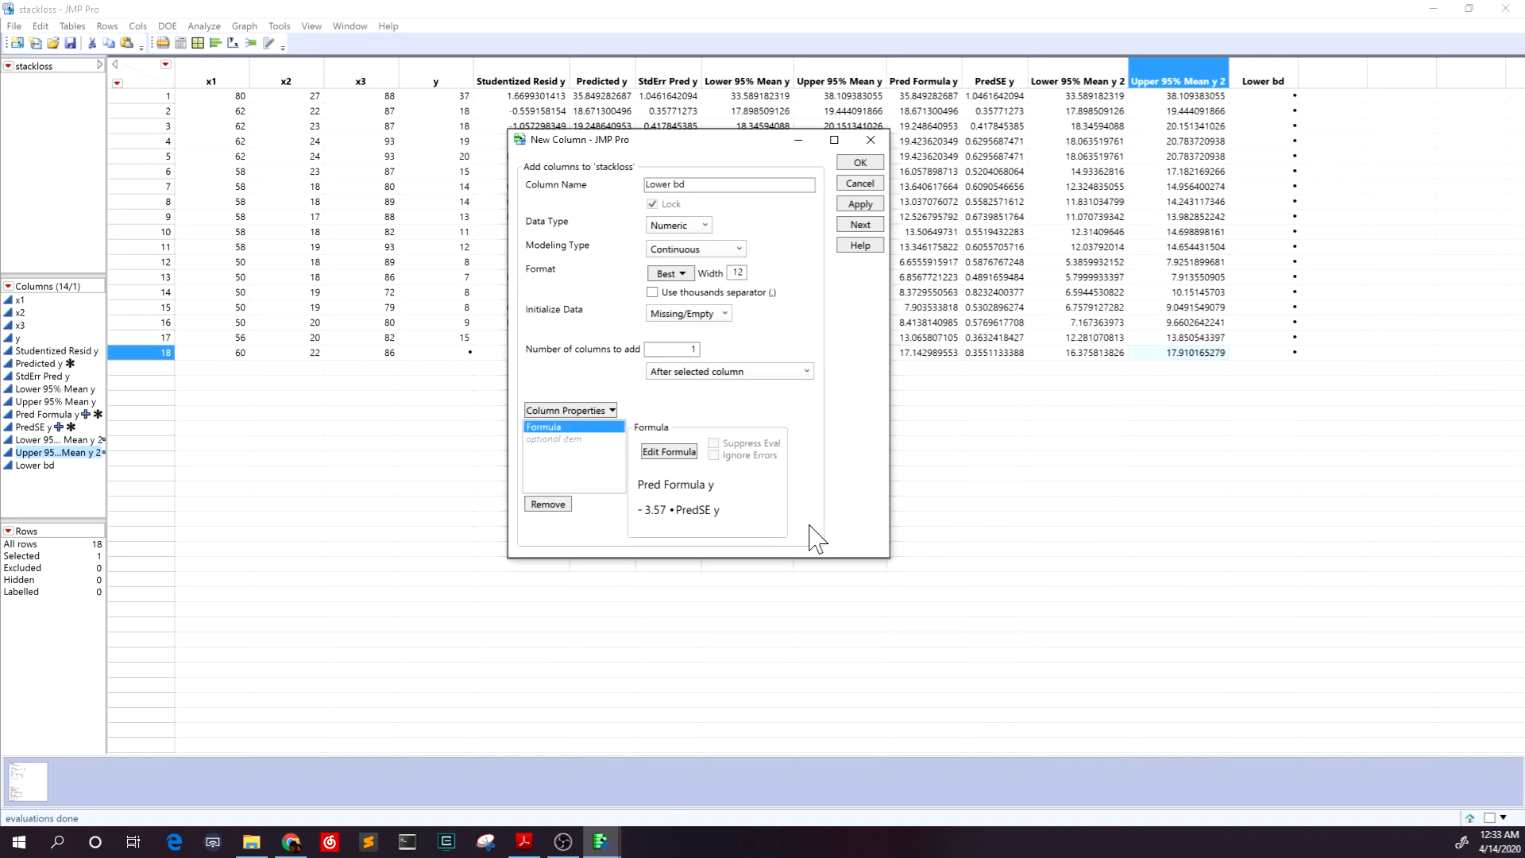
pyautogui.click(864, 164)
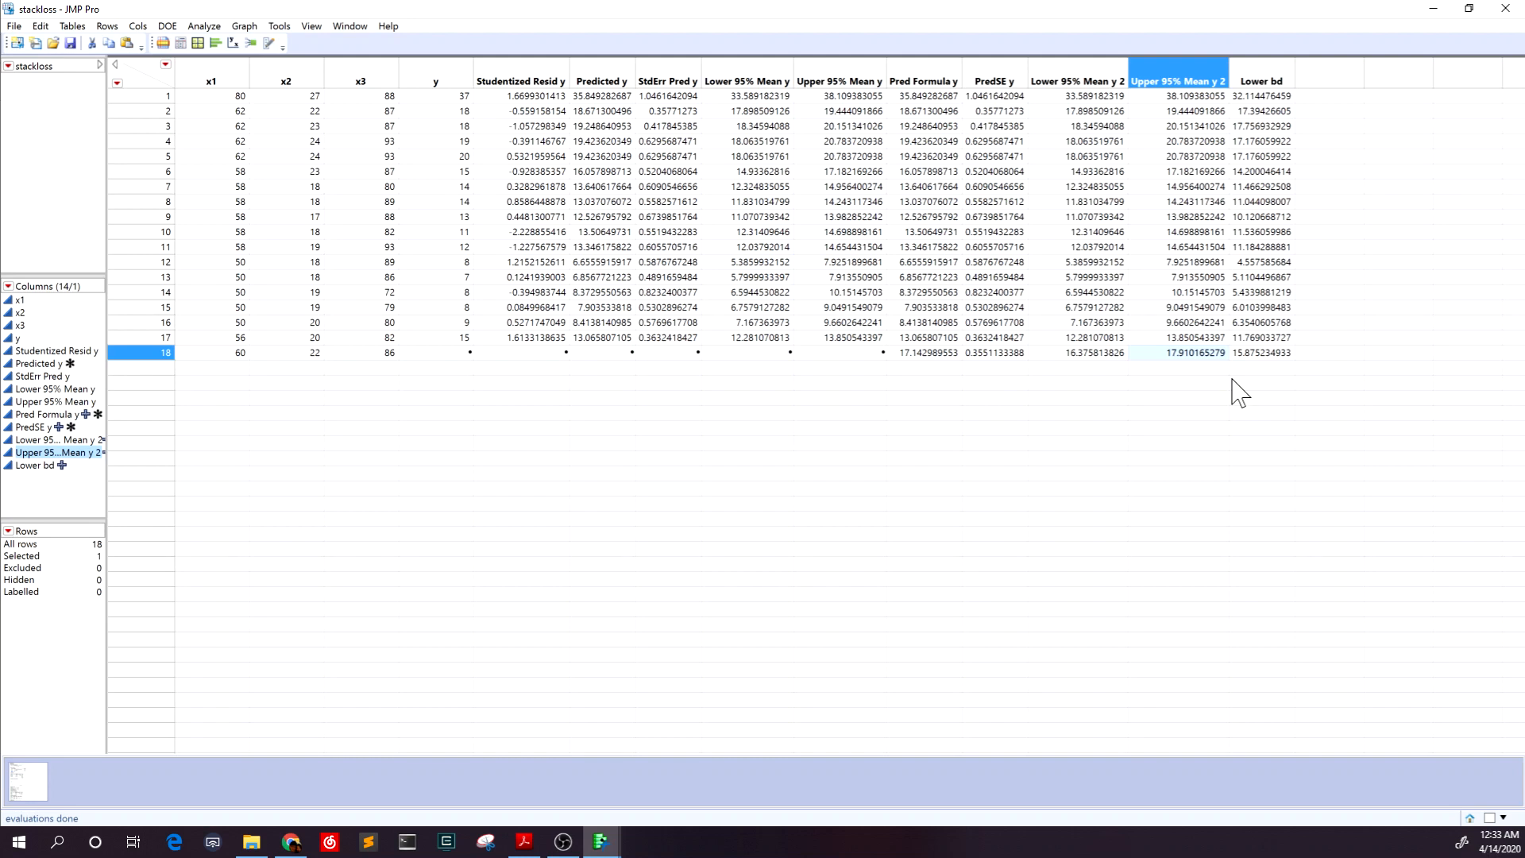
# Step: Add another new column named Upper bd to the stackloss table with a Formula property
pyautogui.rightClick(1331, 77)
pyautogui.click(1316, 88)
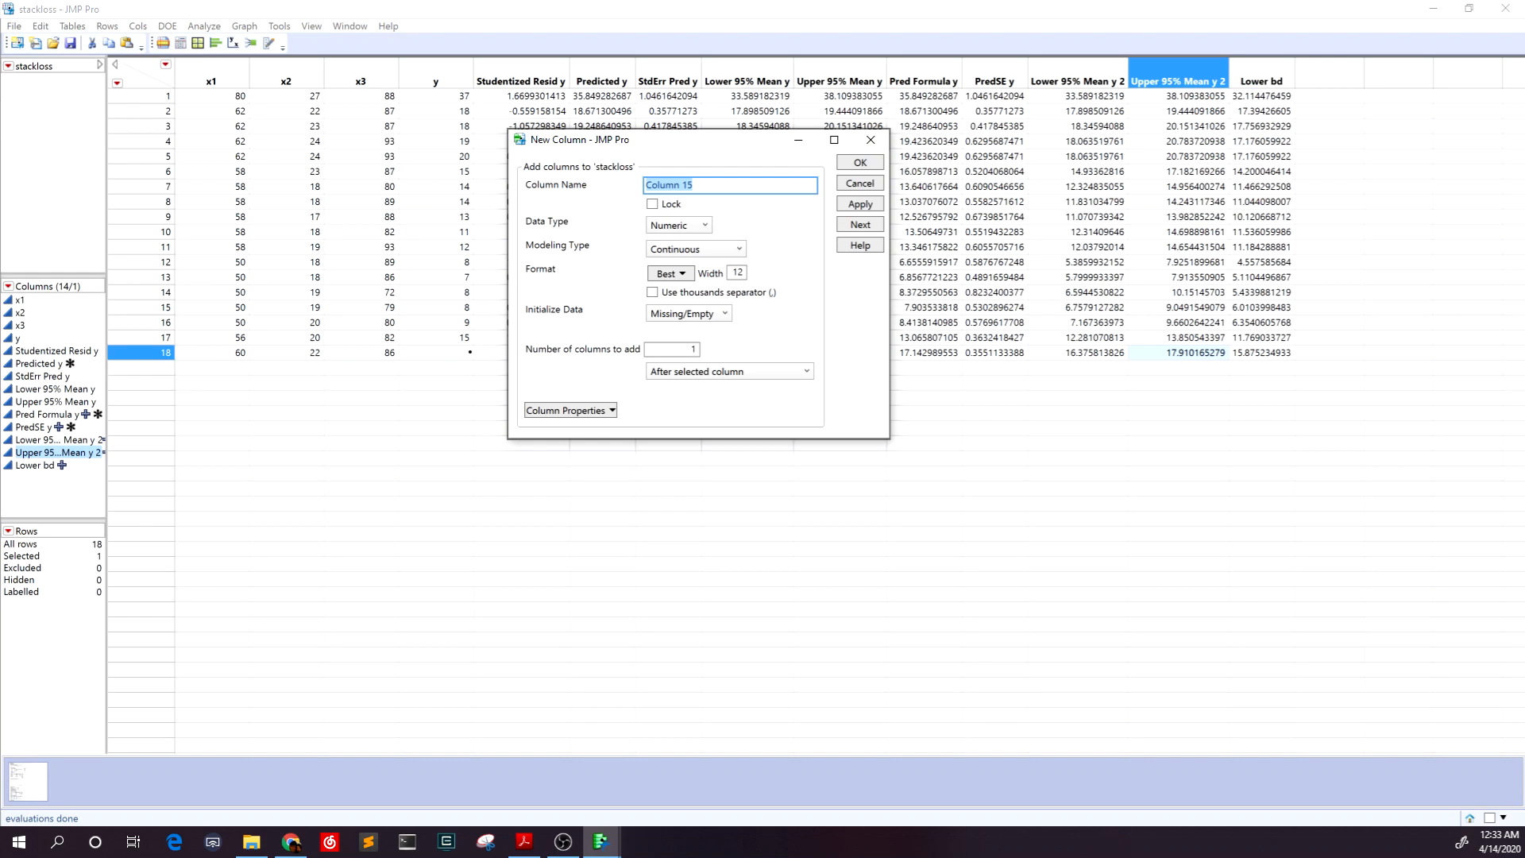
pyautogui.write('Upper bd')
pyautogui.click(609, 413)
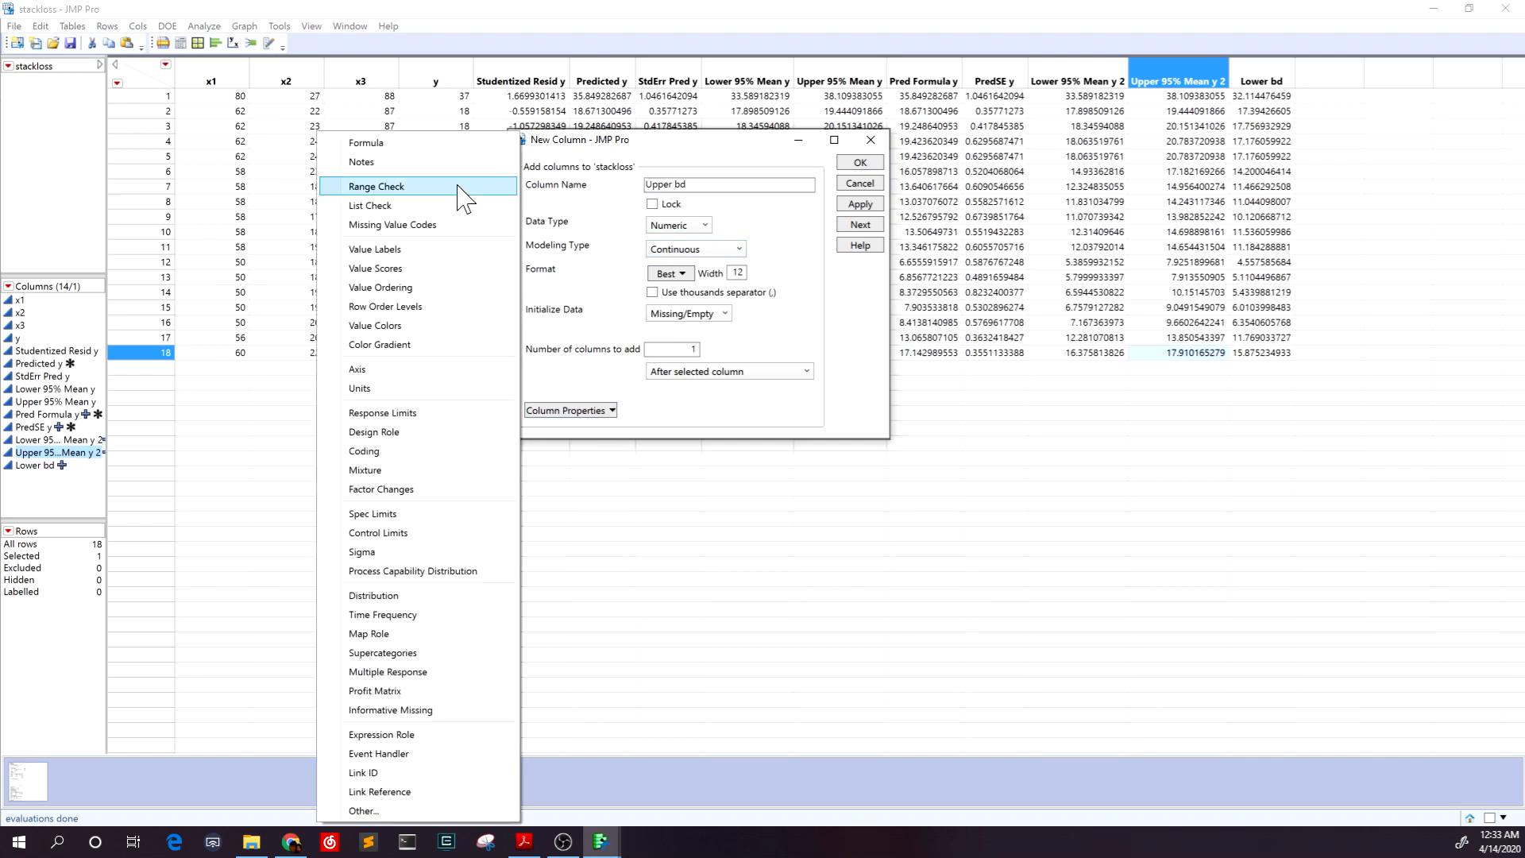
pyautogui.click(447, 148)
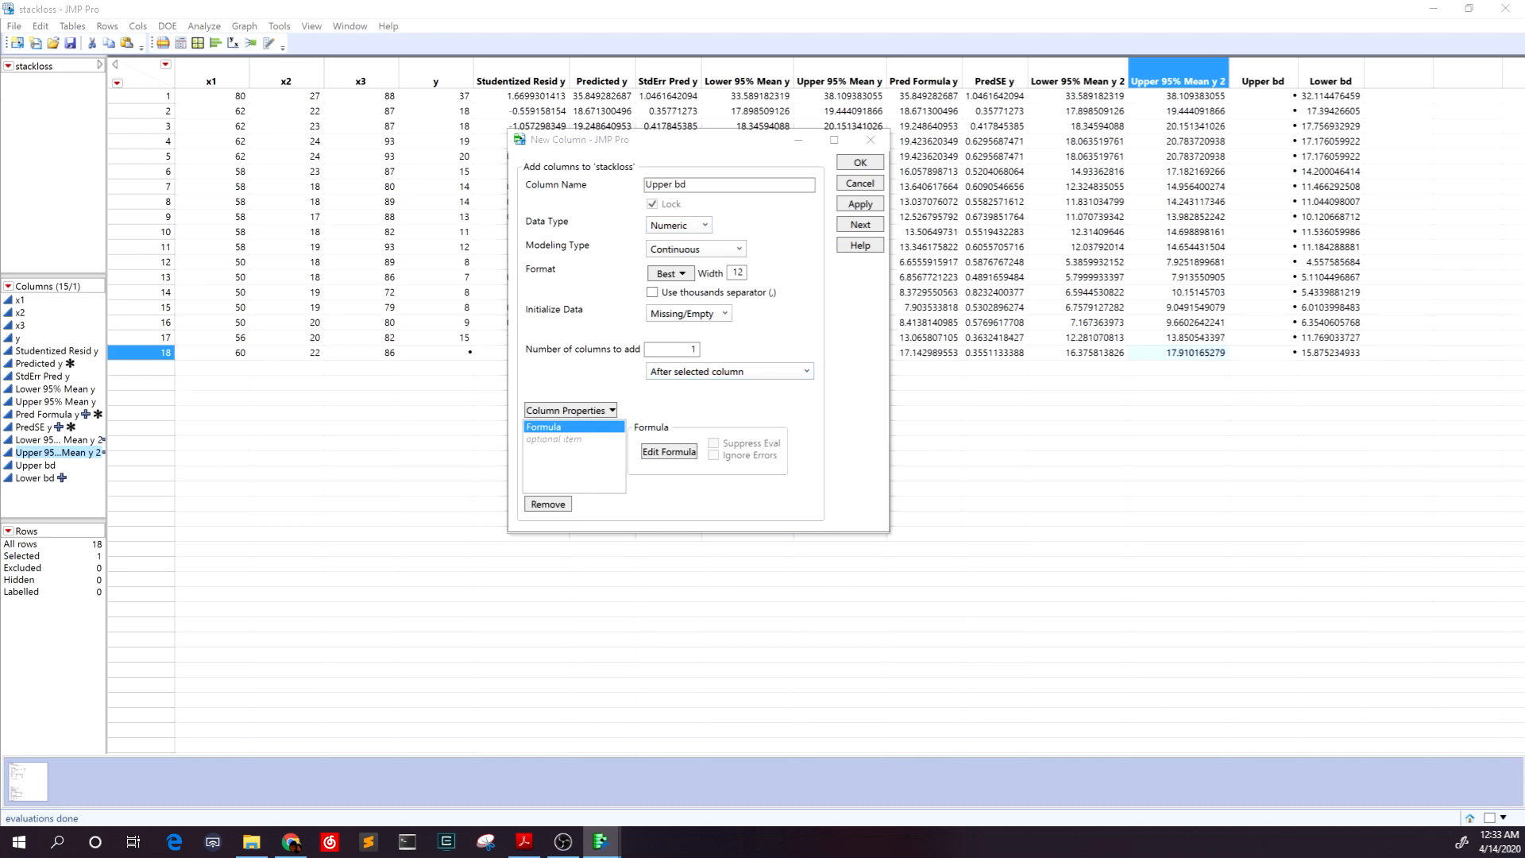
# Step: Build the Upper bd column's formula as Pred Formula y minus 3.57 times PredSE y
pyautogui.moveTo(0, 256); pyautogui.dragTo(1193, 122)
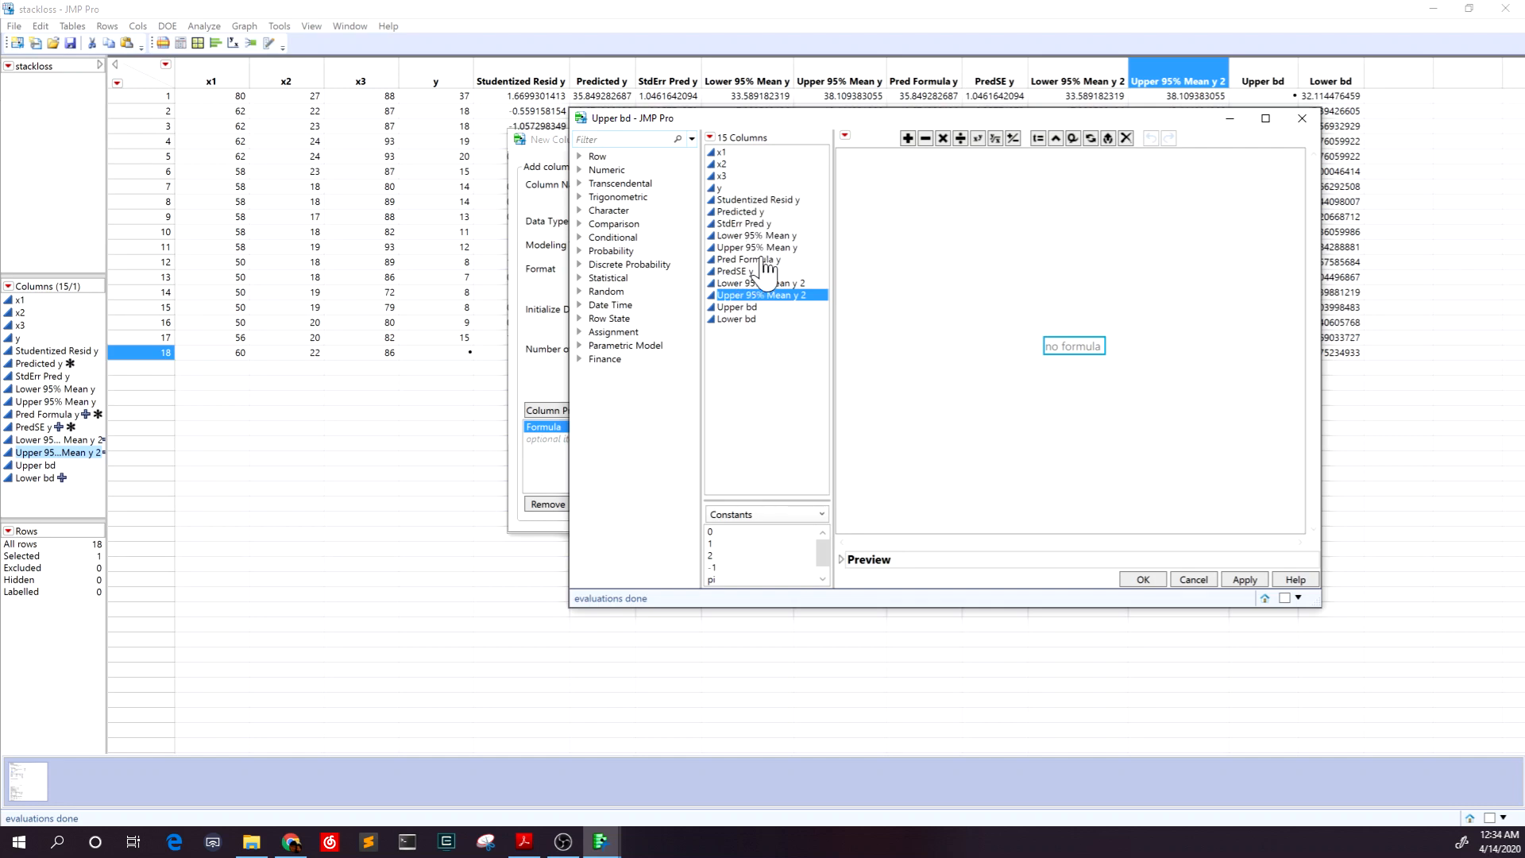
pyautogui.click(759, 261)
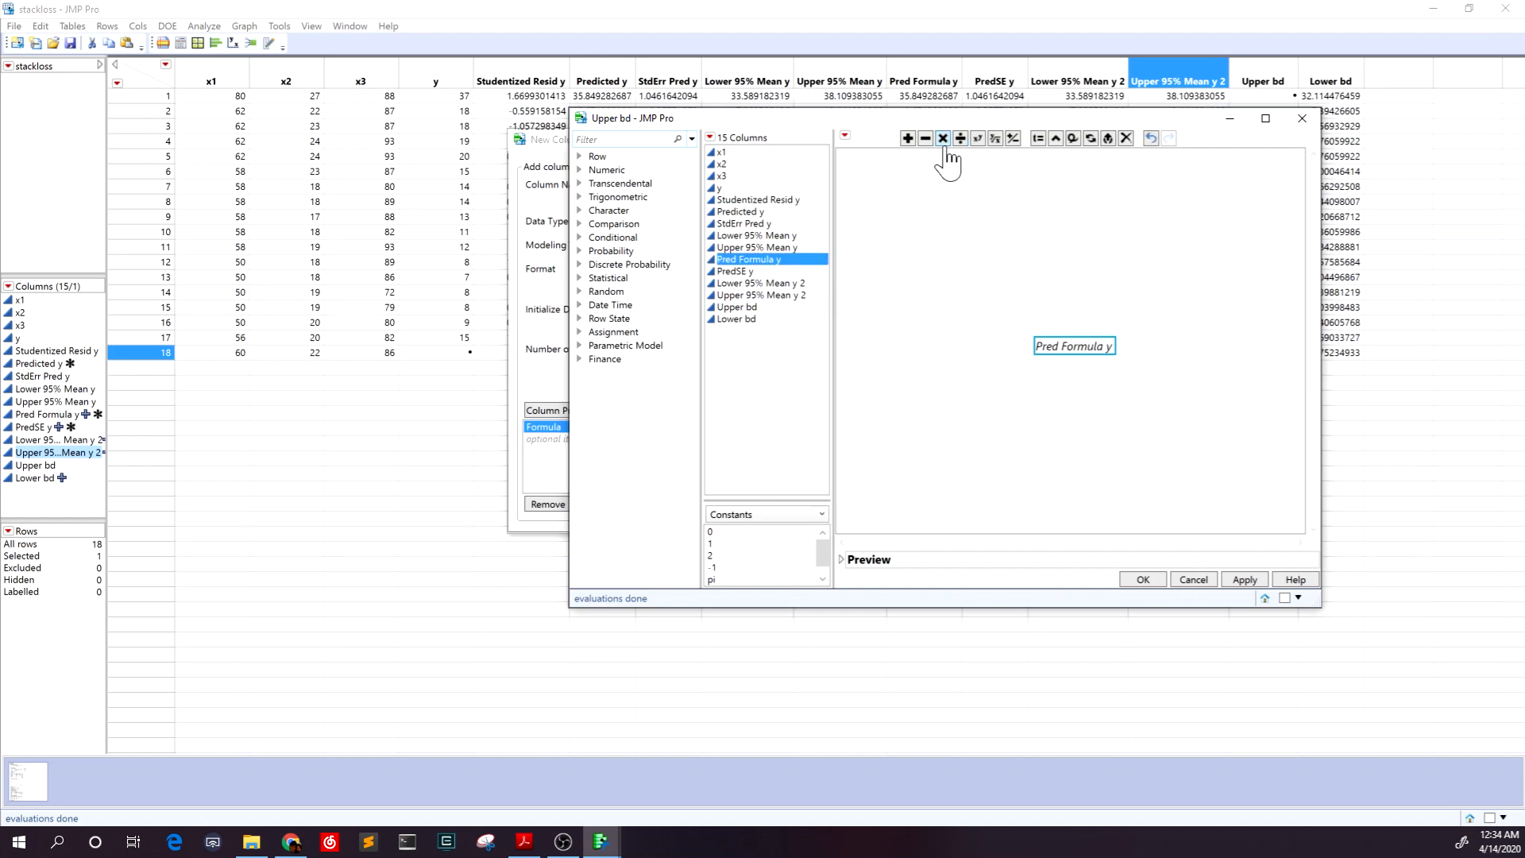
pyautogui.press('-')
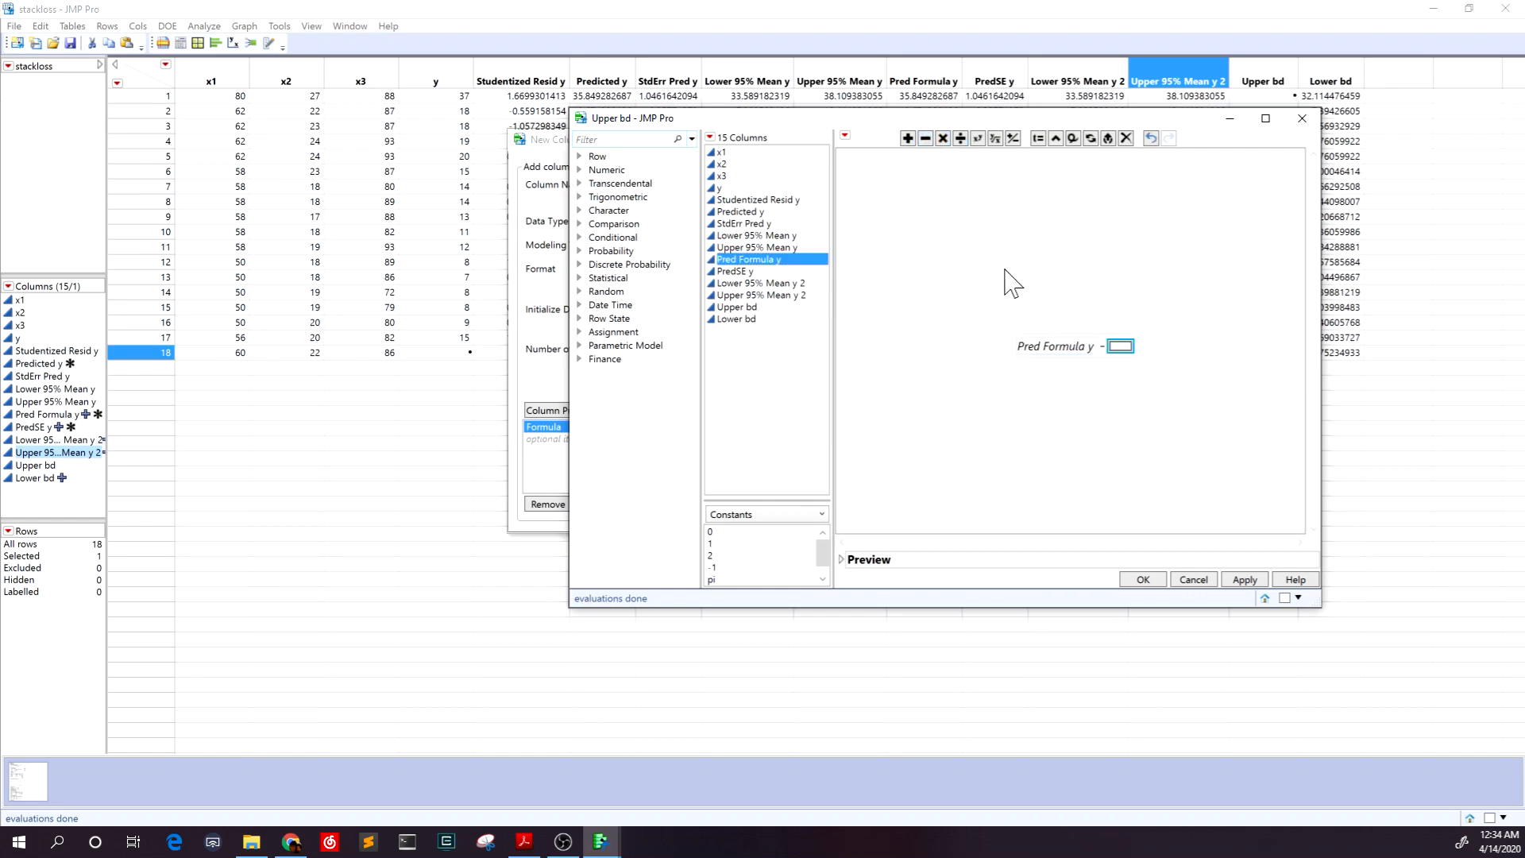
pyautogui.write('3.')
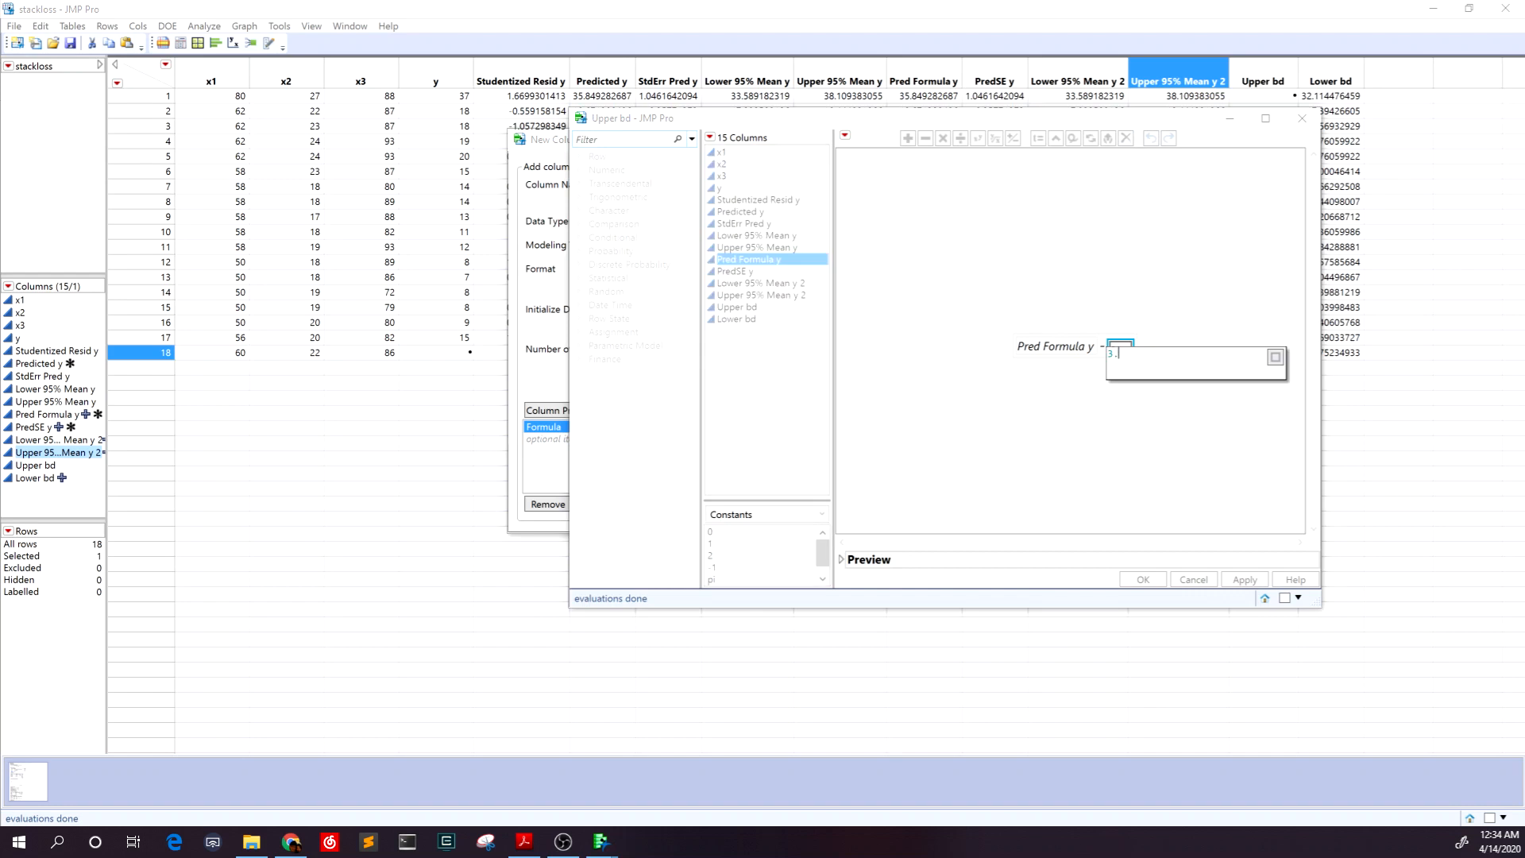
pyautogui.write('57')
pyautogui.press('Return')
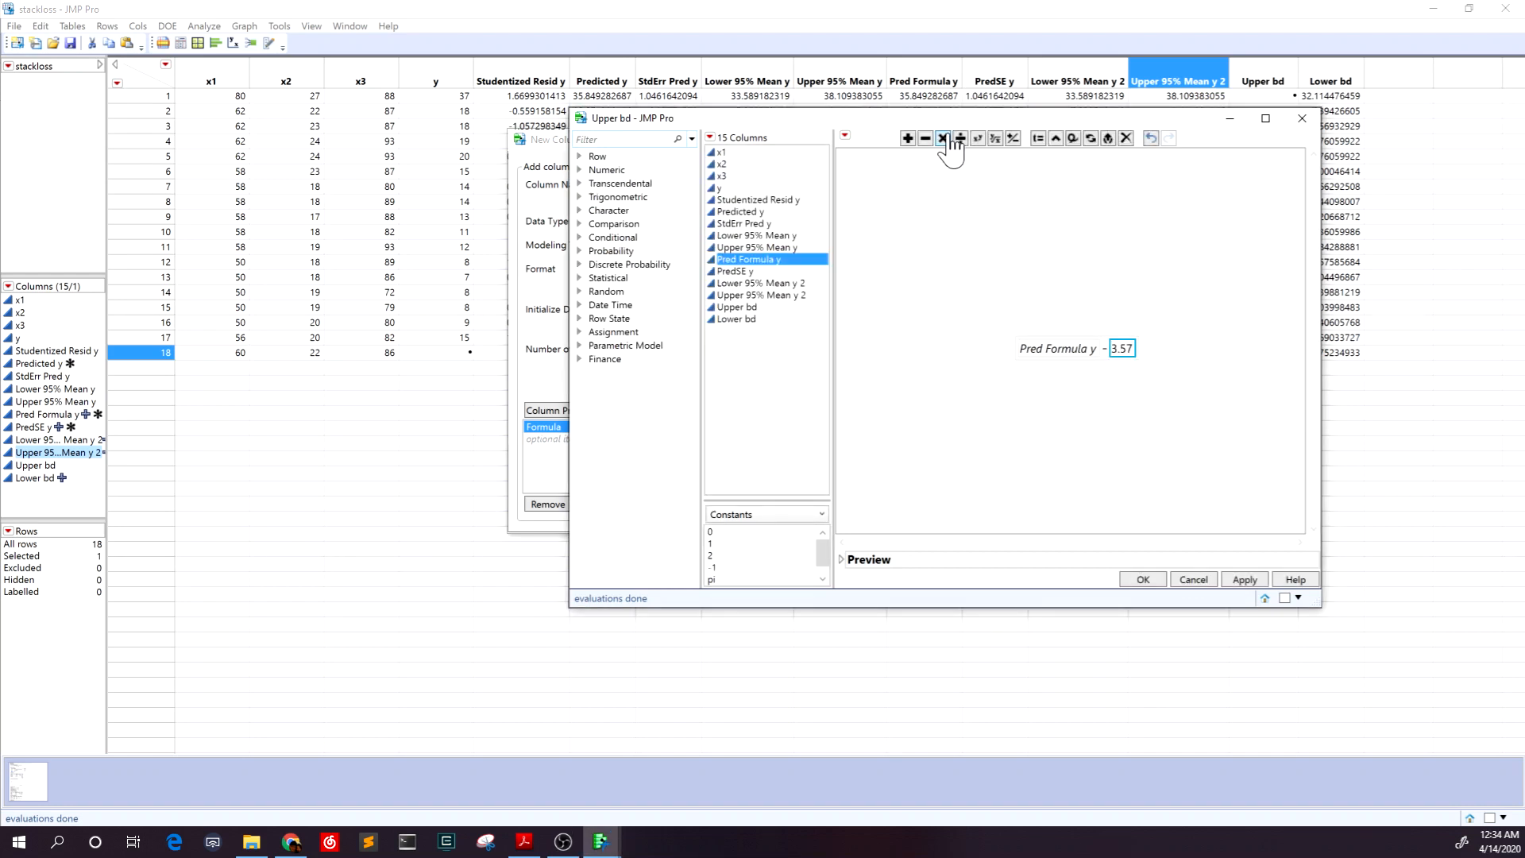
pyautogui.click(943, 138)
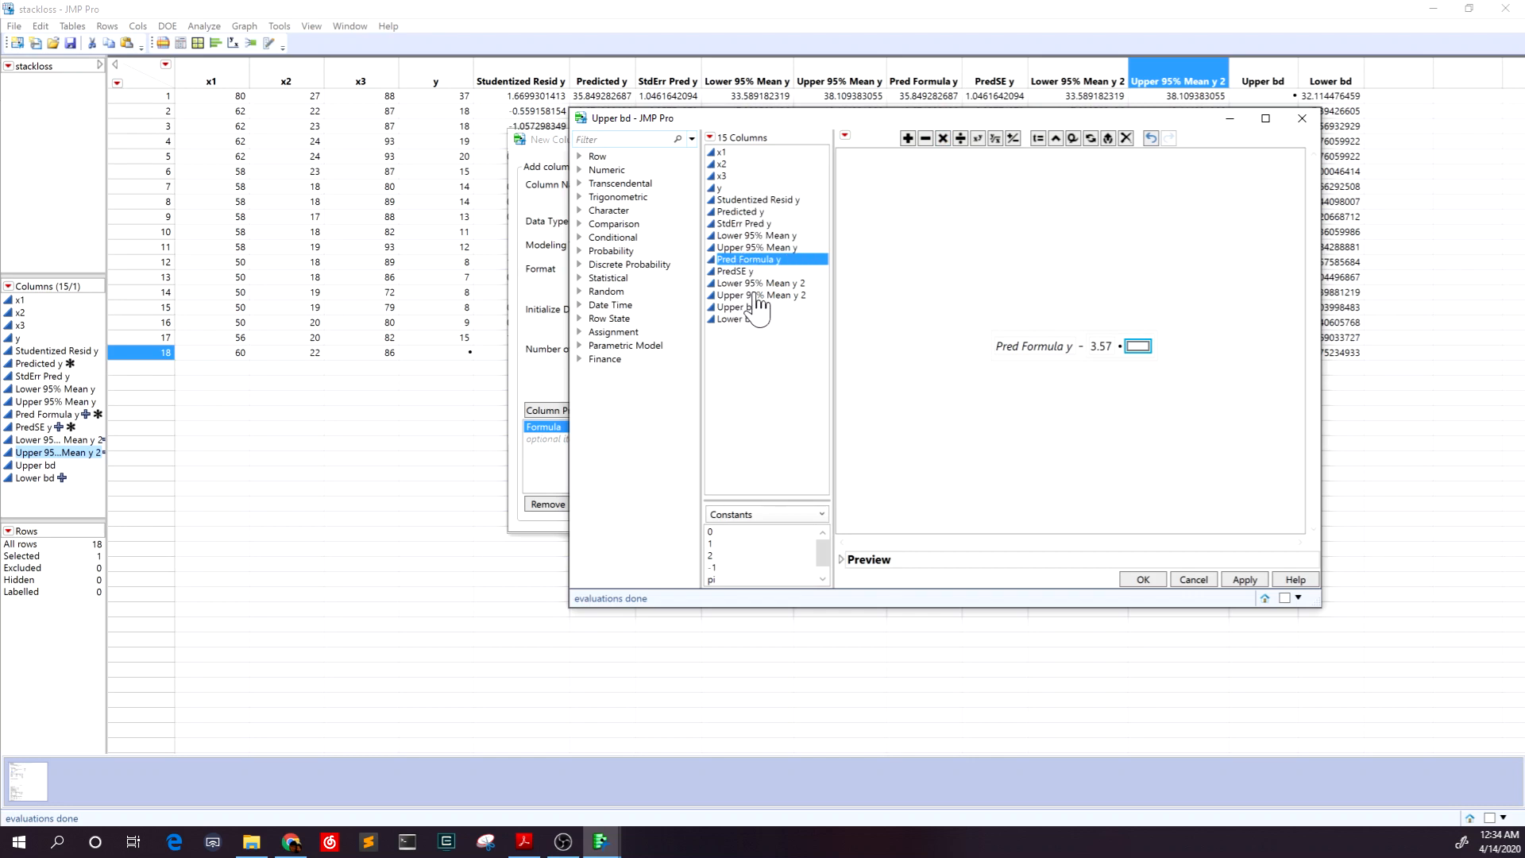
pyautogui.click(747, 271)
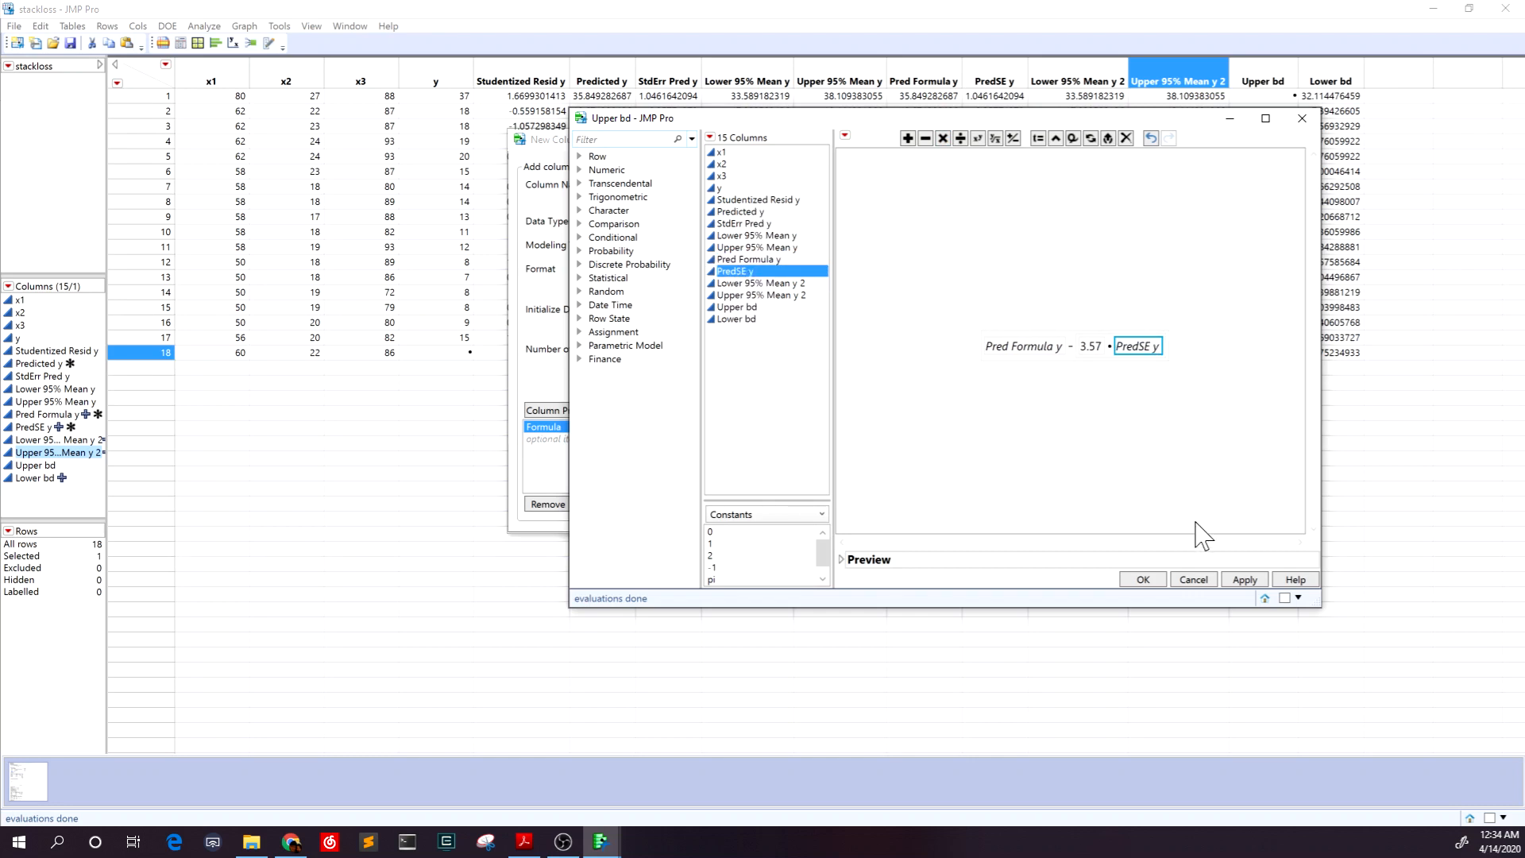
# Step: Change the minus sign in the Upper bd formula to a plus and accept the formula and the new column
pyautogui.doubleClick(1074, 350)
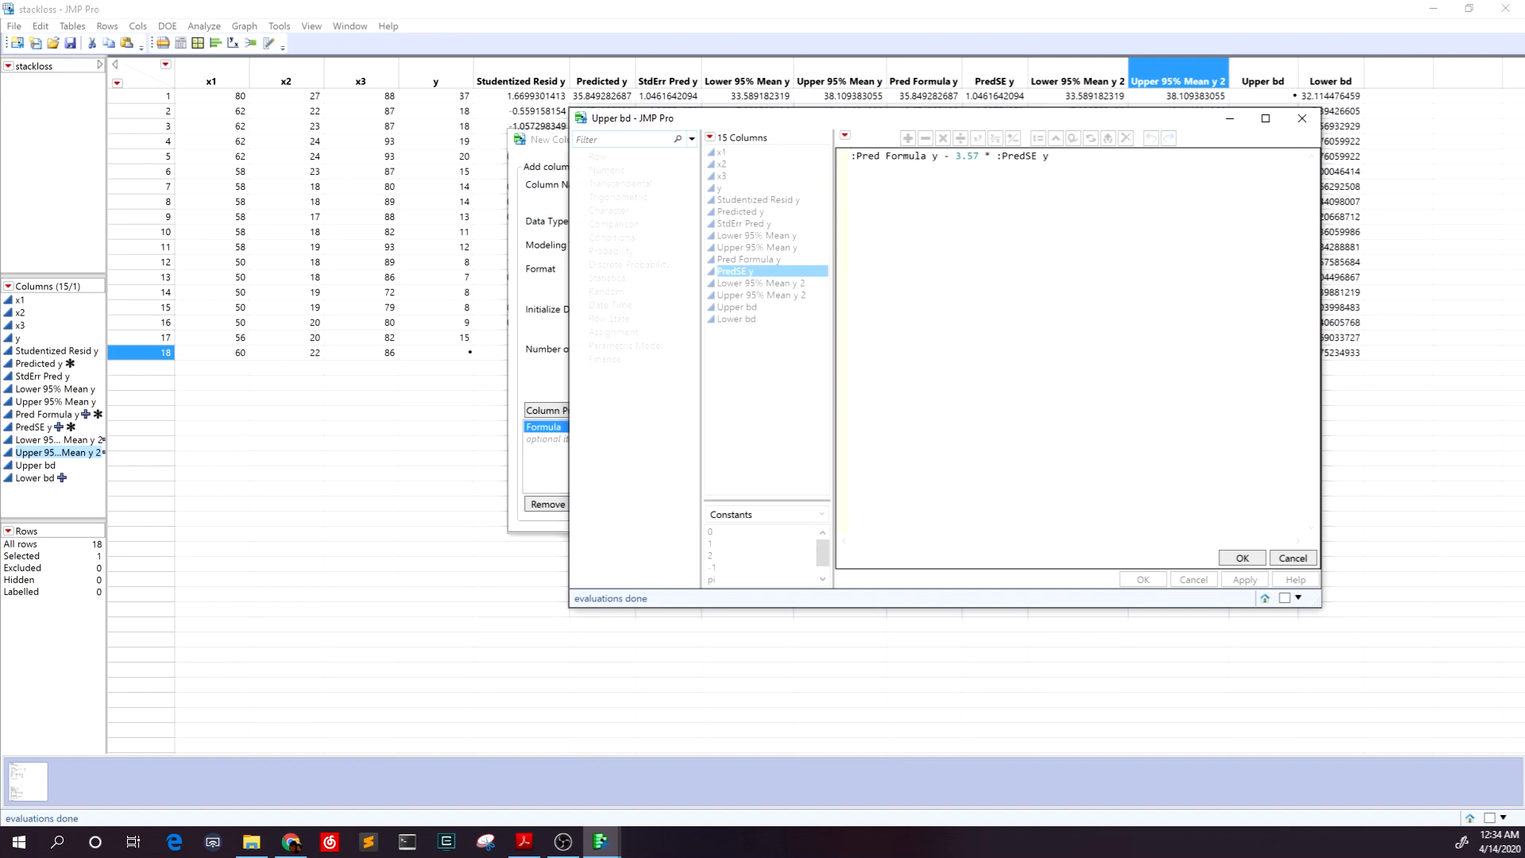
pyautogui.press('BackSpace')
pyautogui.write('+')
pyautogui.click(1243, 557)
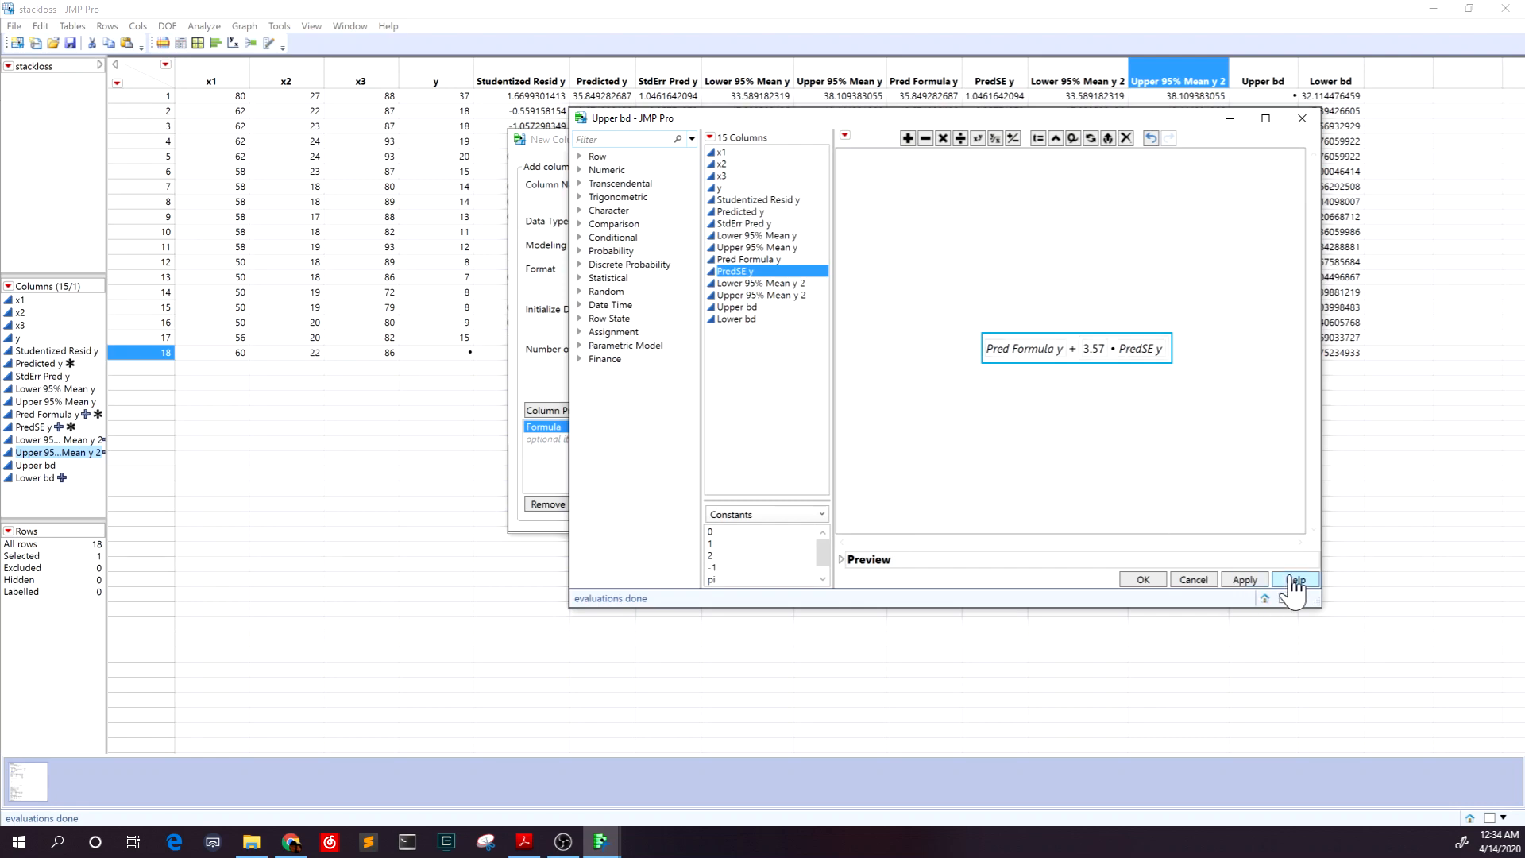
pyautogui.click(1146, 584)
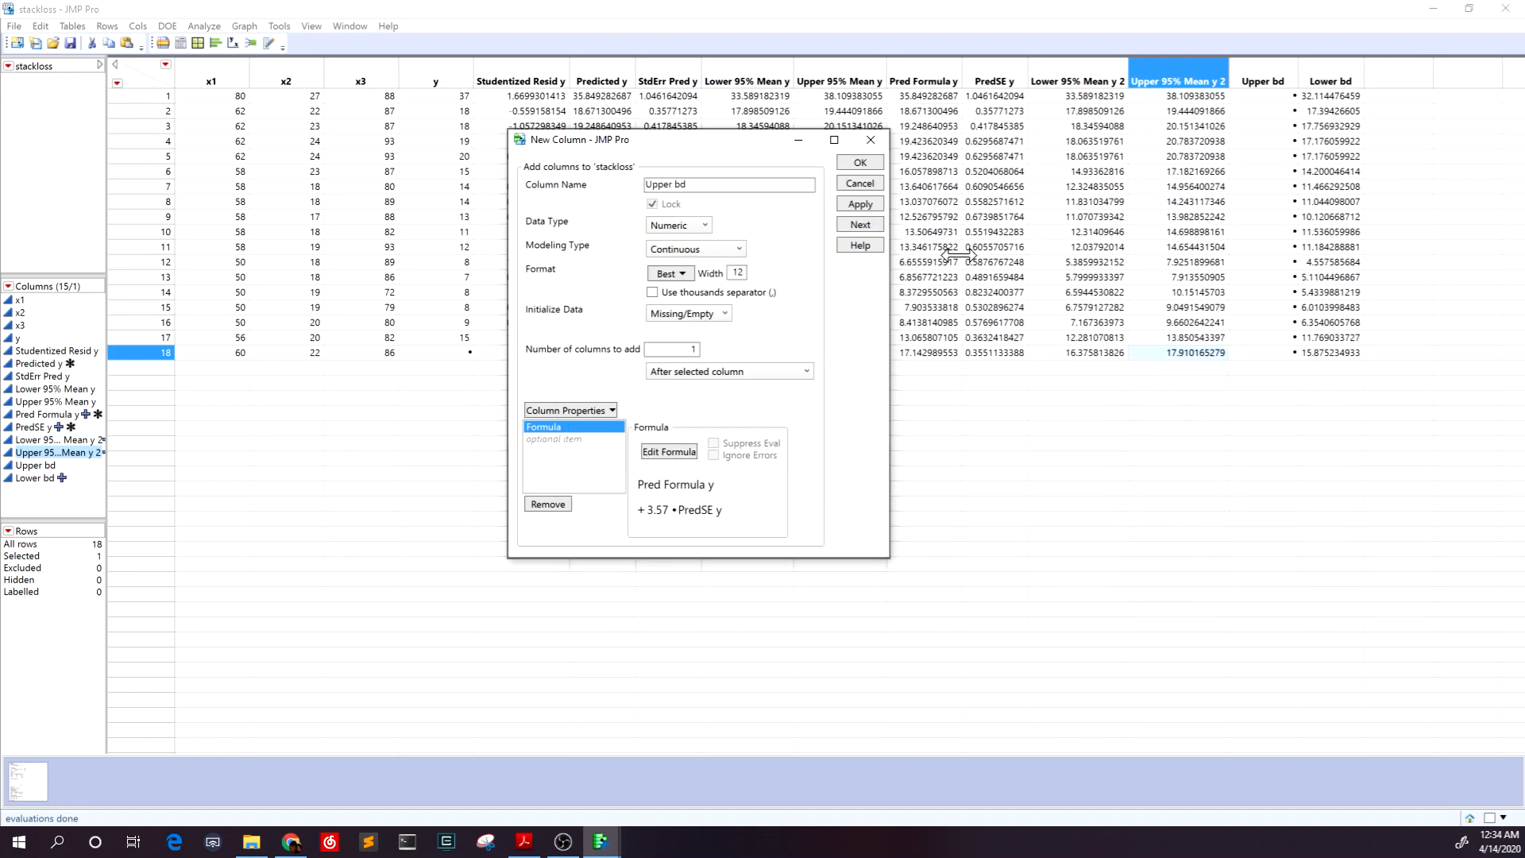
pyautogui.click(861, 163)
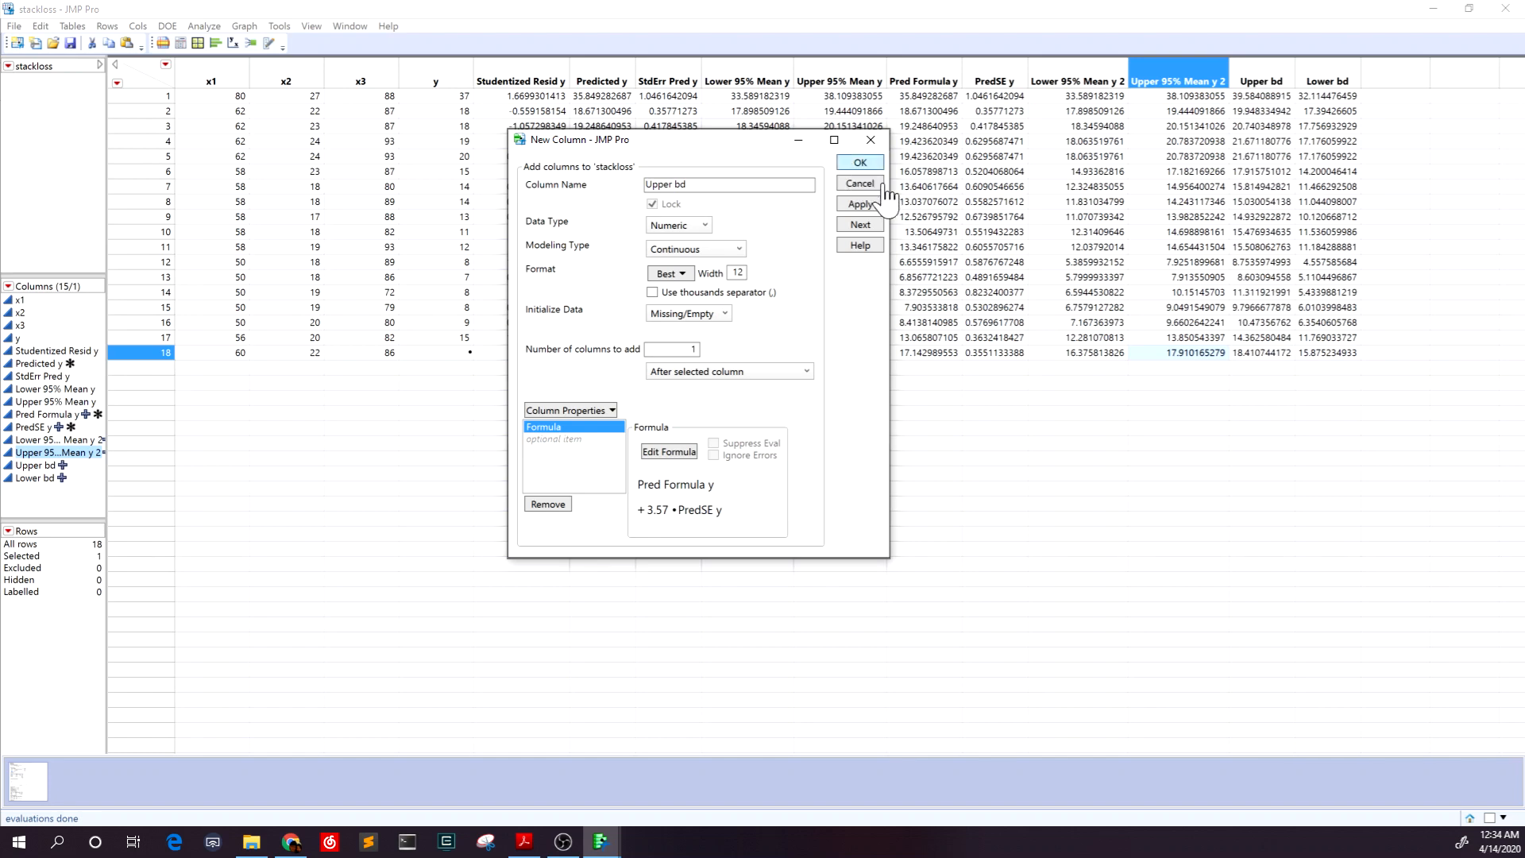